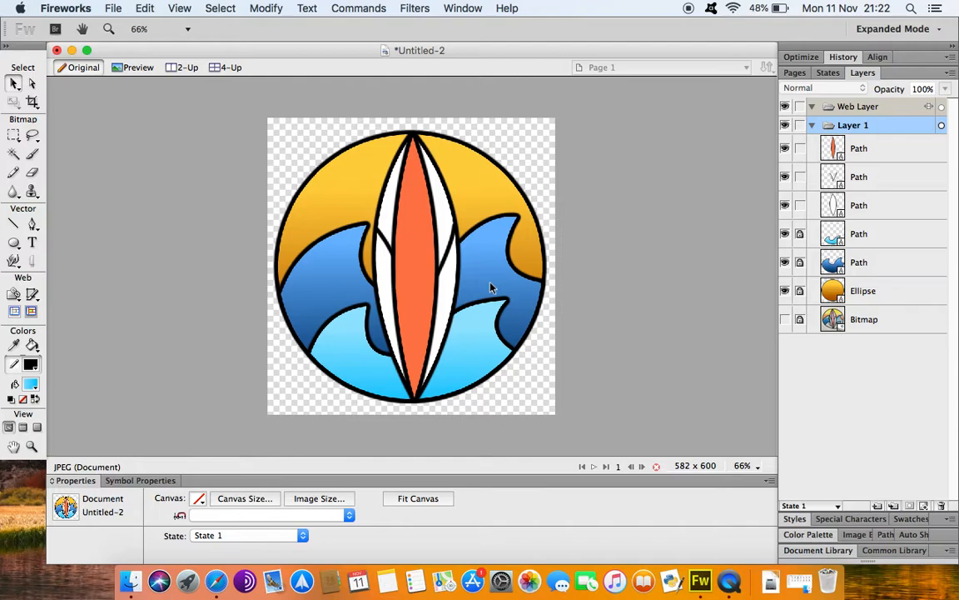
- Unlock the two wave paths, the ellipse and the reference bitmap in Layer 1
left_click(581, 139)
left_click(799, 234)
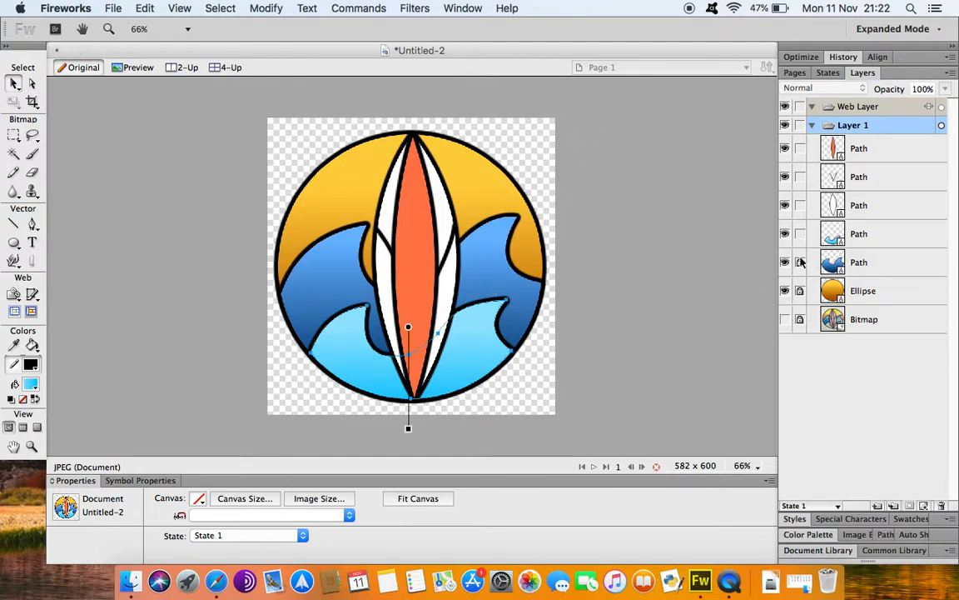
left_click(799, 263)
left_click(800, 290)
left_click(799, 320)
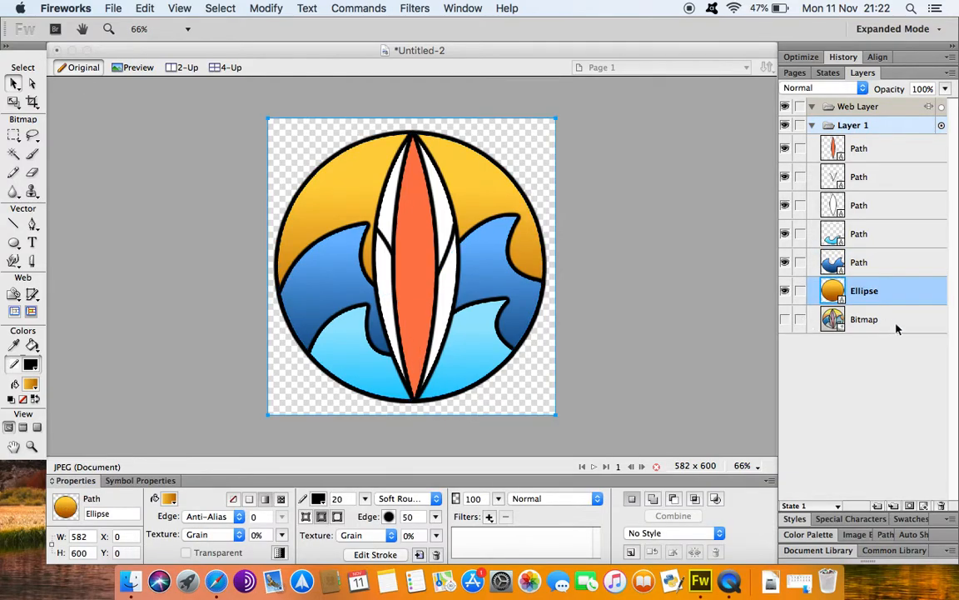
- Compare the logo with the reference bitmap by toggling its visibility, and delete the bitmap from Layer 1
left_click(890, 326)
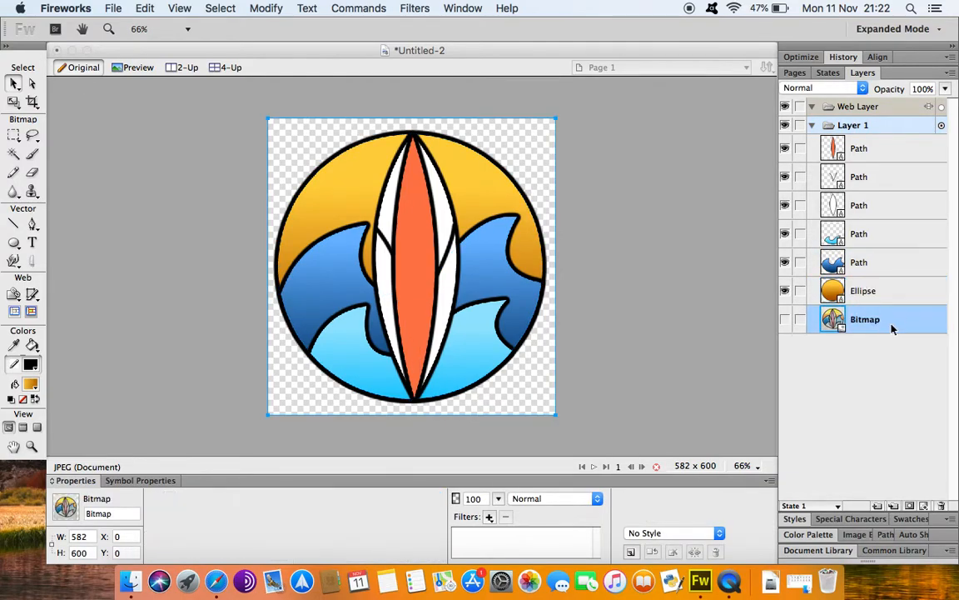
left_click(784, 320)
left_click(784, 319)
left_click(895, 366)
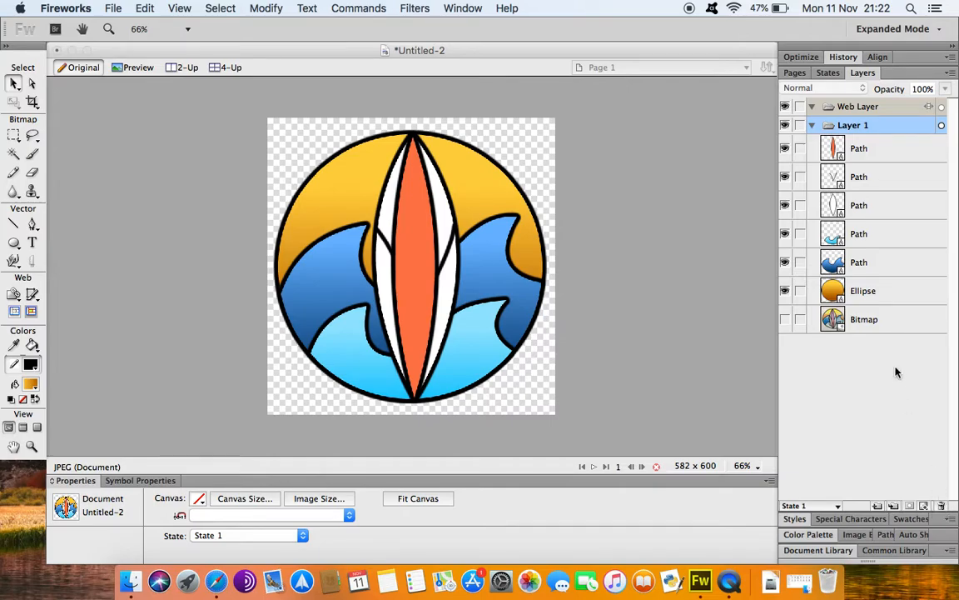
left_click_drag(871, 319, 943, 508)
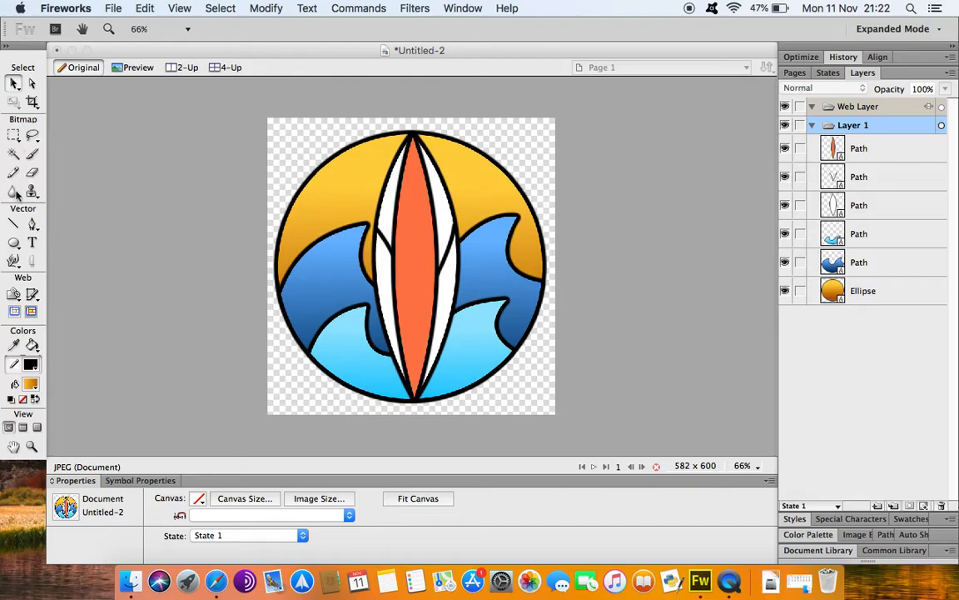
- Crop the document's height to about 560 pixels with a rectangular marquee just above and below the circle
left_click_drag(15, 135, 55, 160)
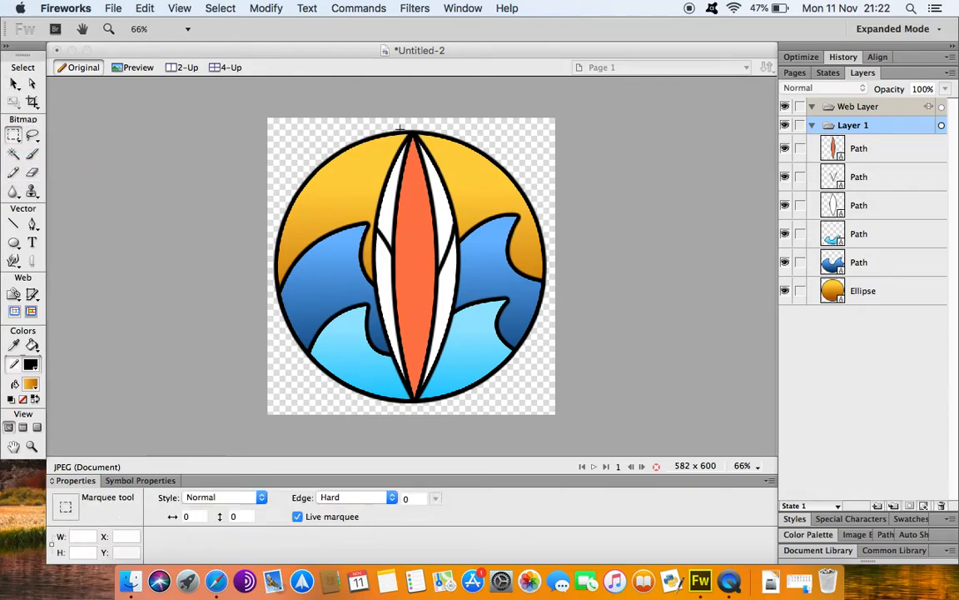
left_click_drag(258, 129, 608, 404)
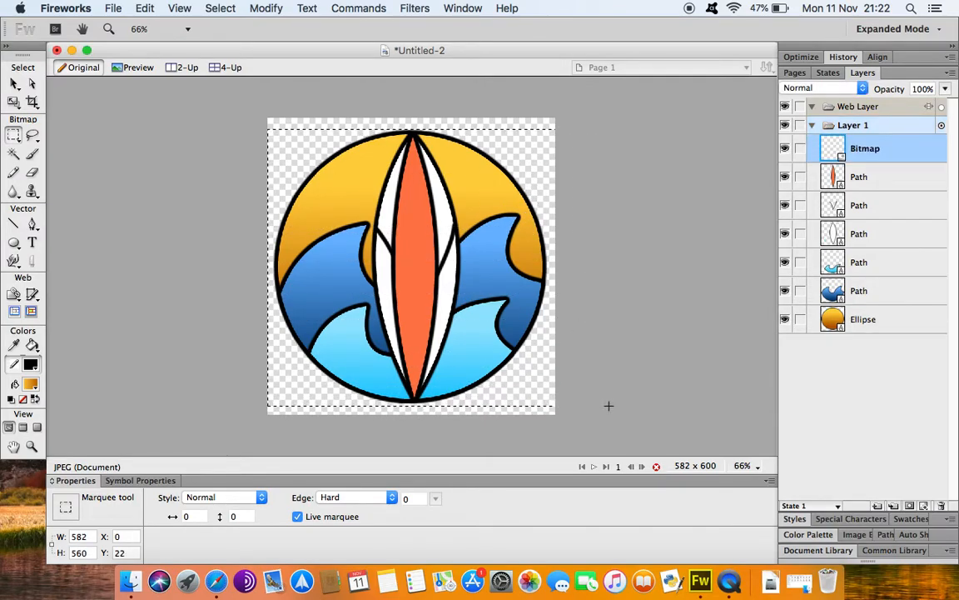
left_click(134, 9)
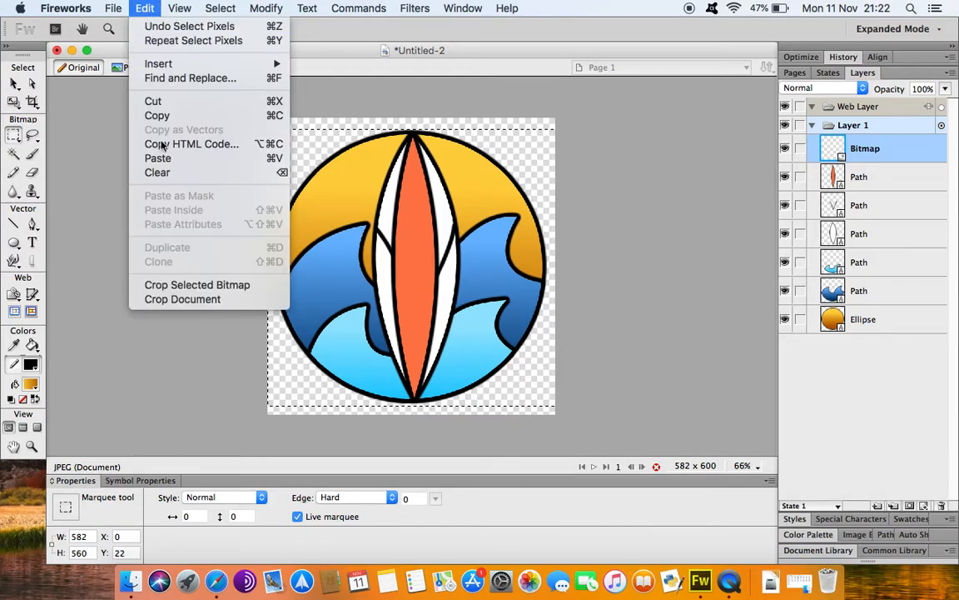
left_click(182, 299)
key("super+a")
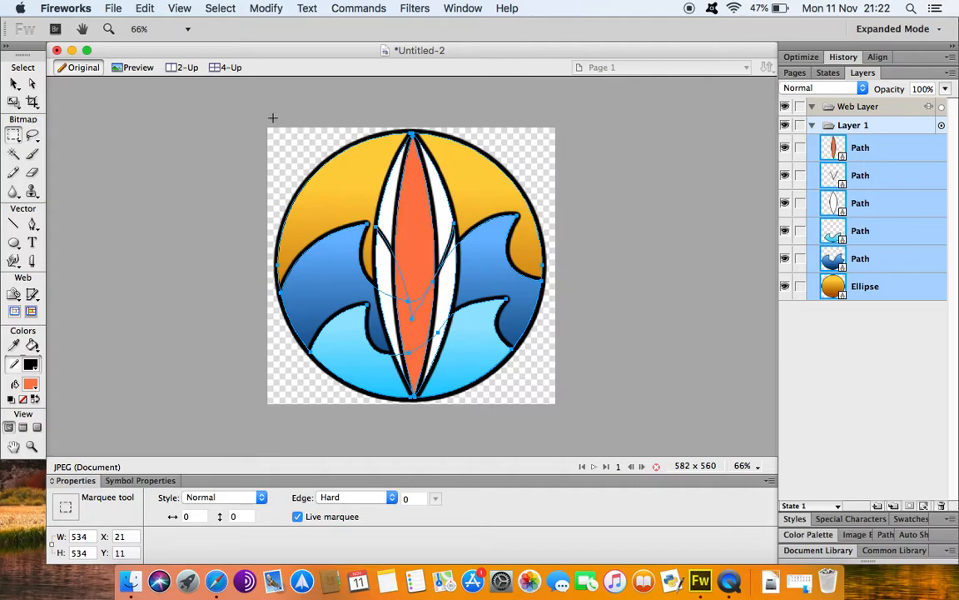
- Crop the document's width to about 563 pixels with a marquee close to the circle's sides, and clear the selection
left_click_drag(272, 118, 547, 428)
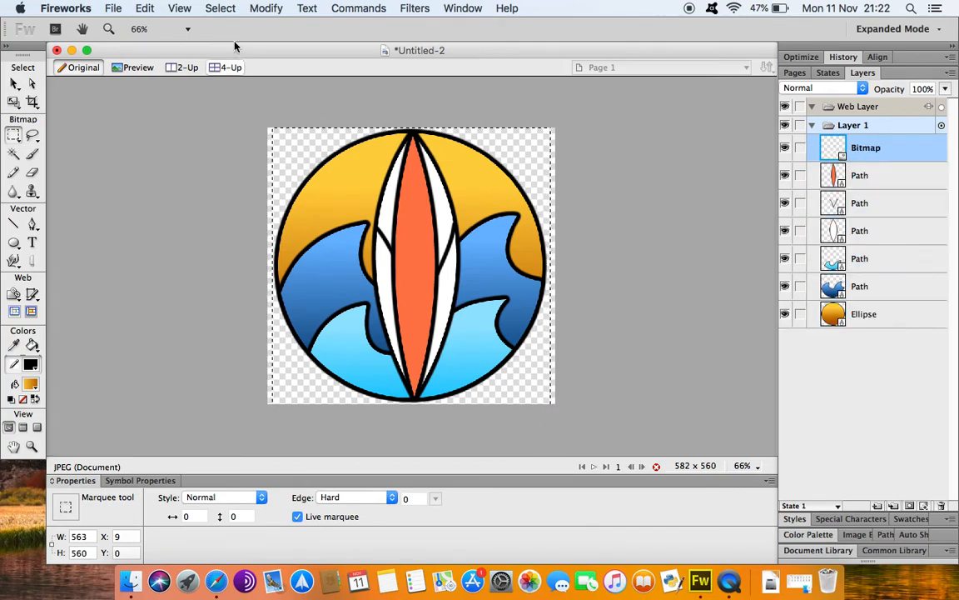
left_click(137, 7)
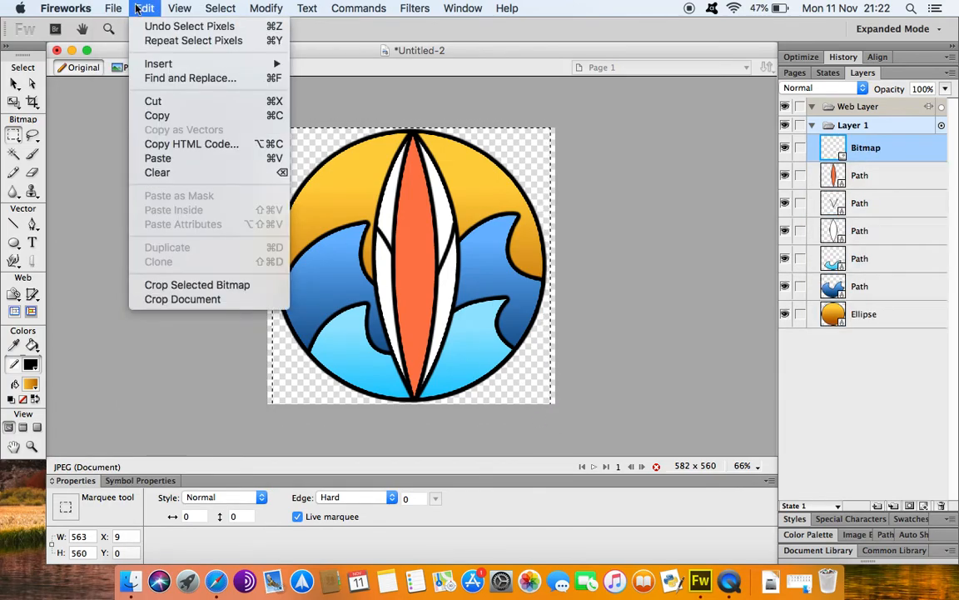
left_click(181, 299)
key("super+a")
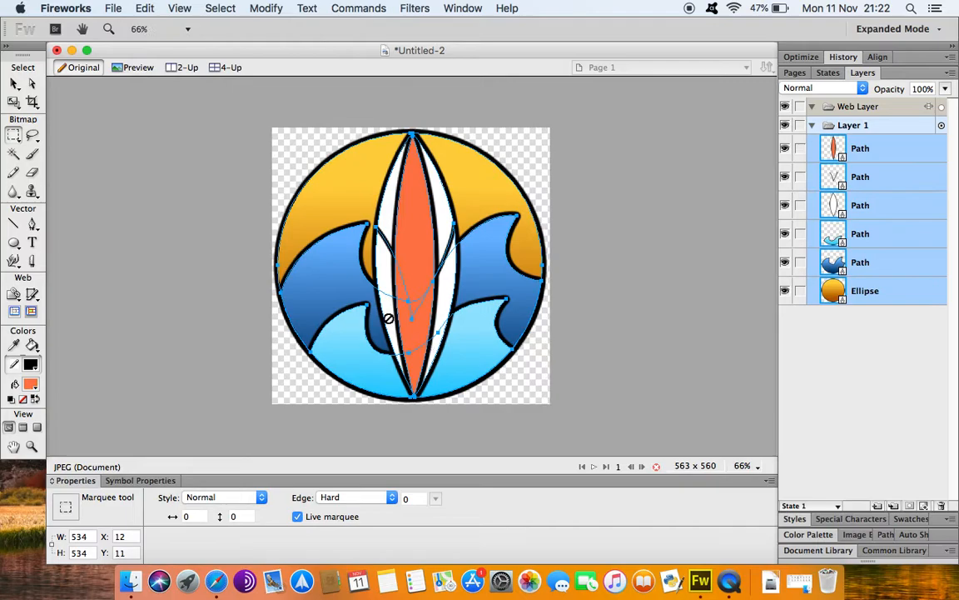
left_click(14, 85)
left_click(184, 199)
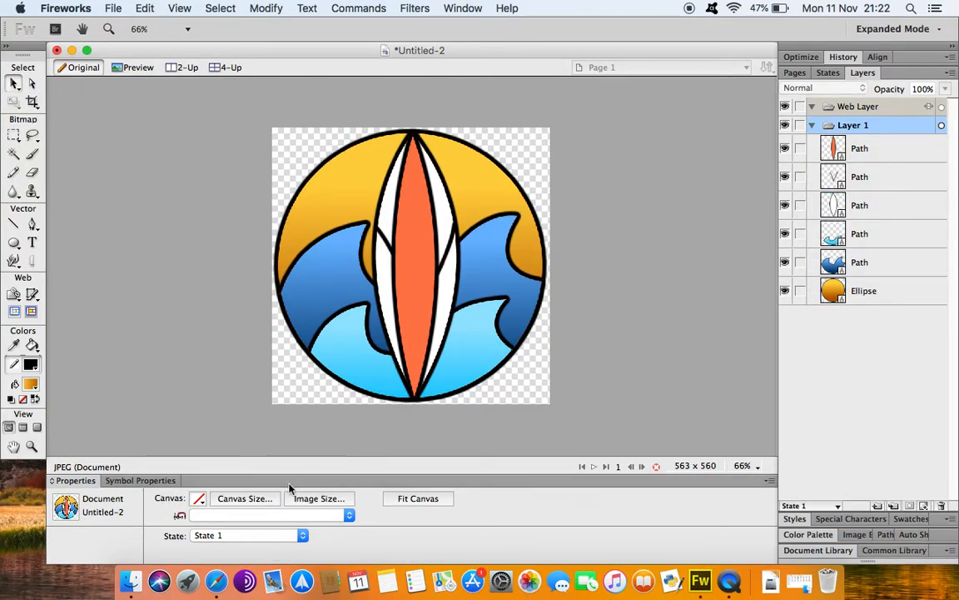
- Check the document's canvas size in pixels without changing it
left_click(244, 497)
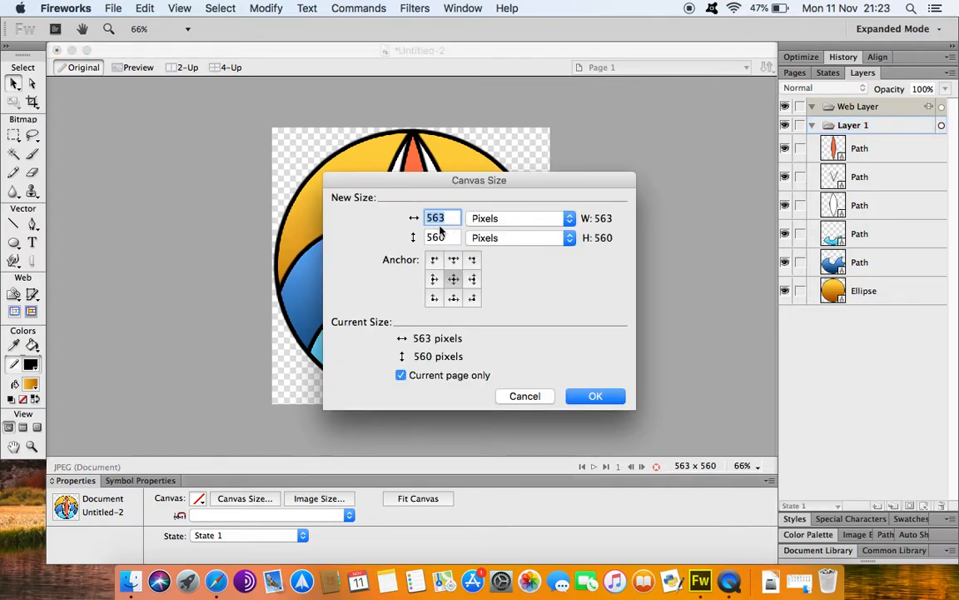
left_click(595, 397)
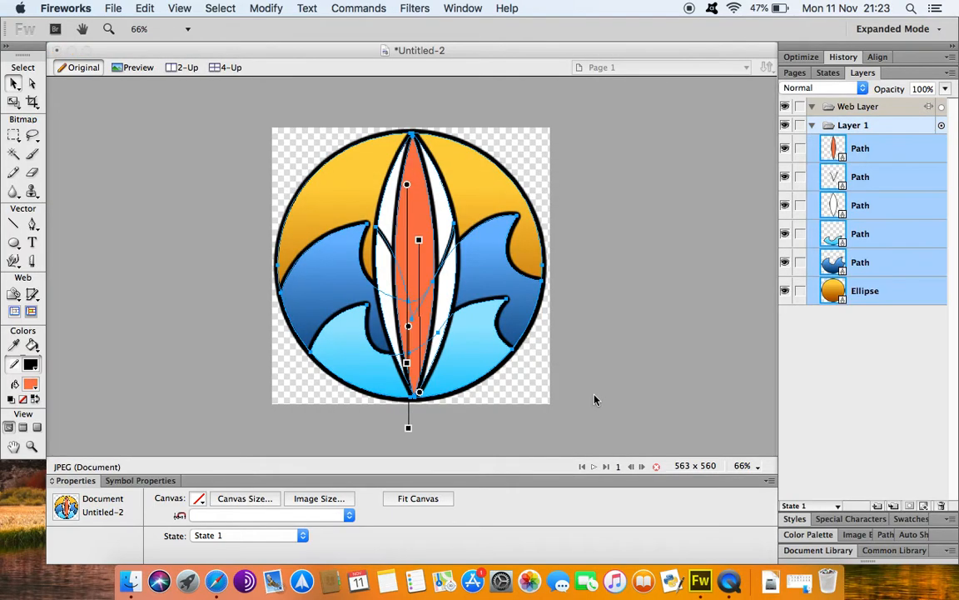
left_click(591, 201)
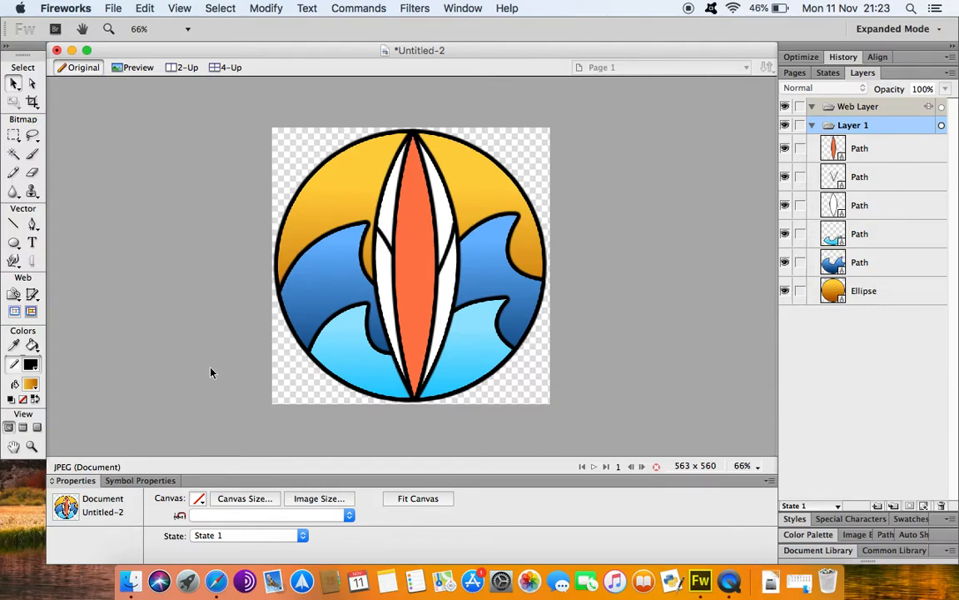
- Try a white canvas colour behind the logo, and restore the transparent canvas
left_click(198, 498)
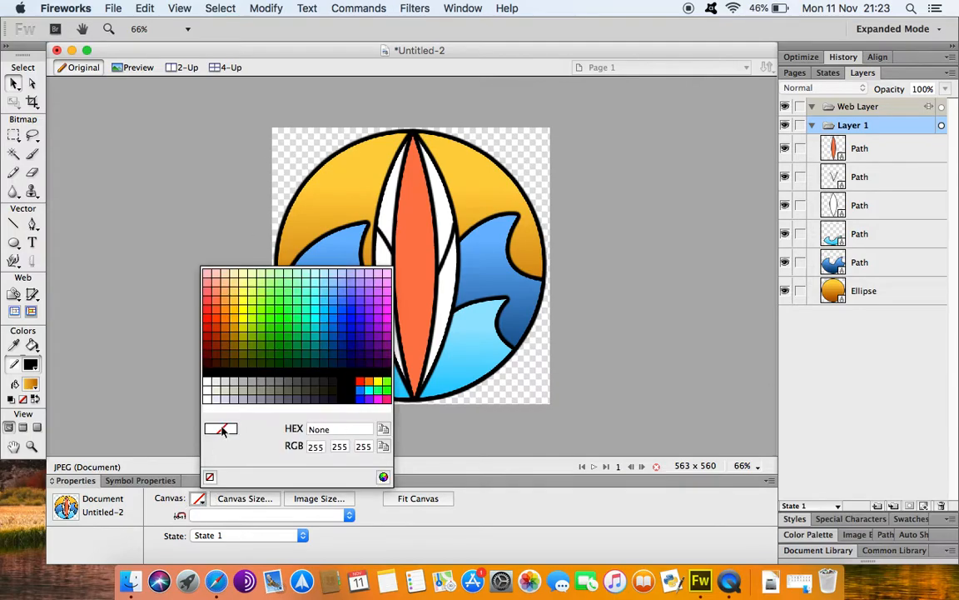
left_click(208, 380)
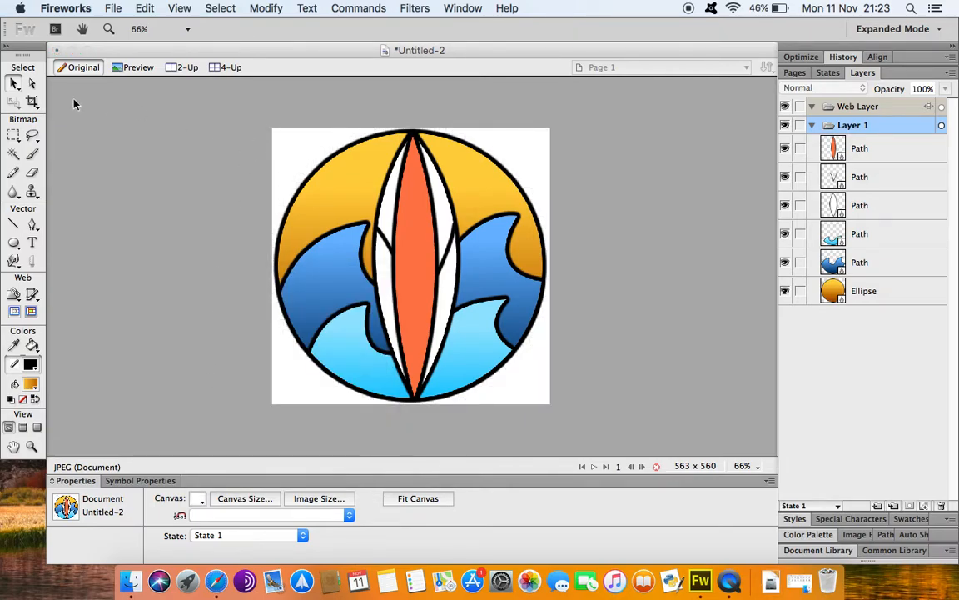
left_click(307, 182)
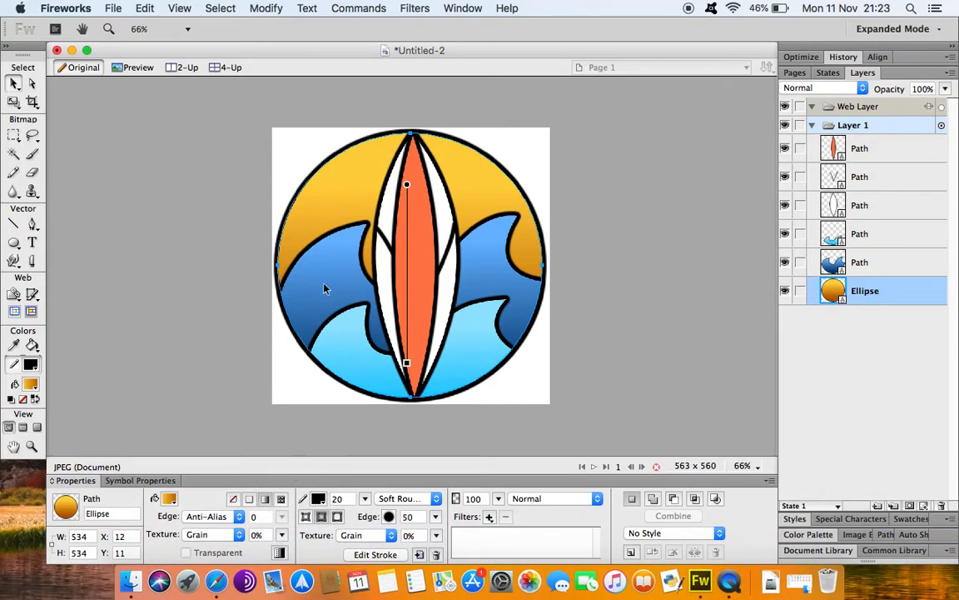
left_click(288, 144)
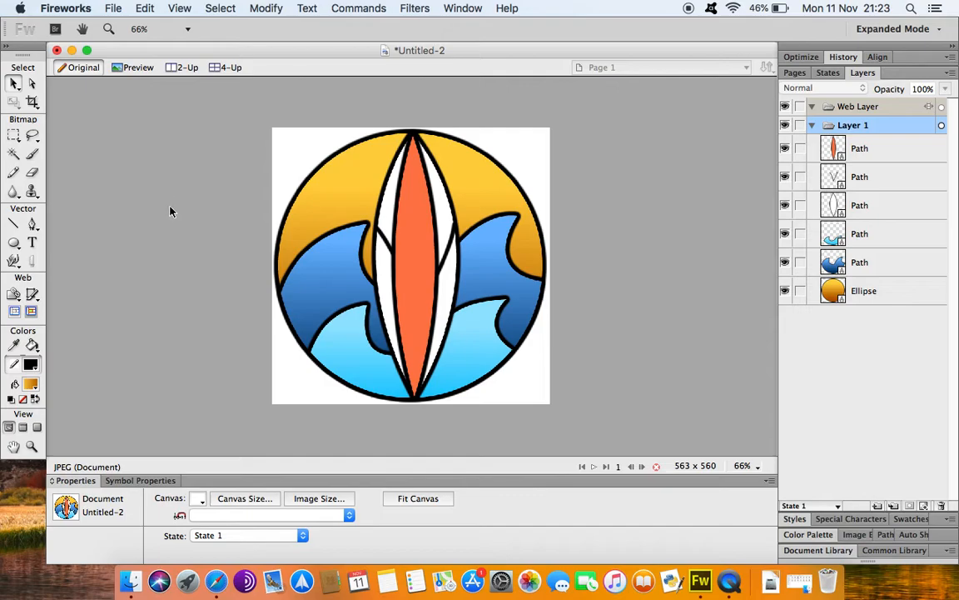
left_click(198, 500)
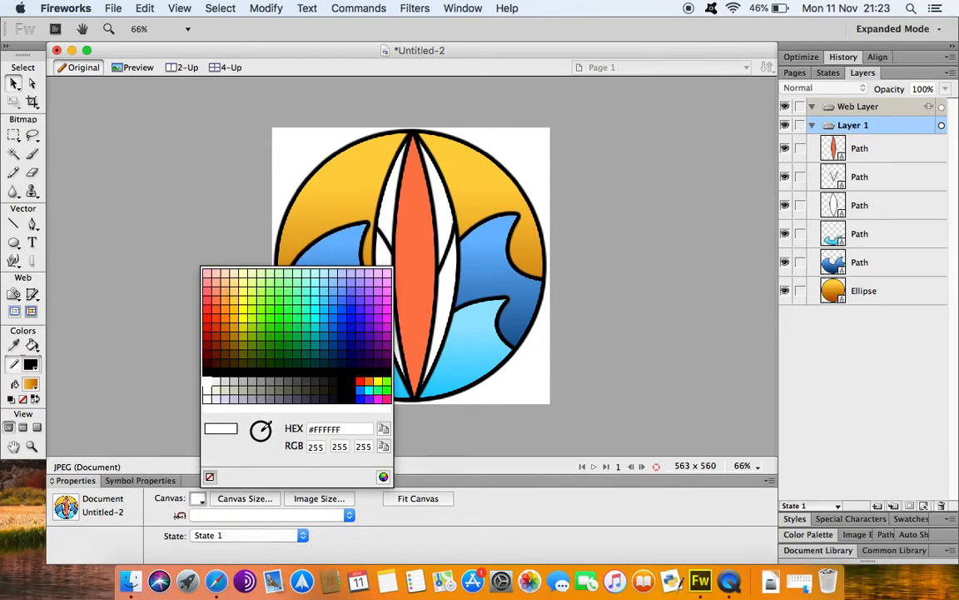
left_click(209, 475)
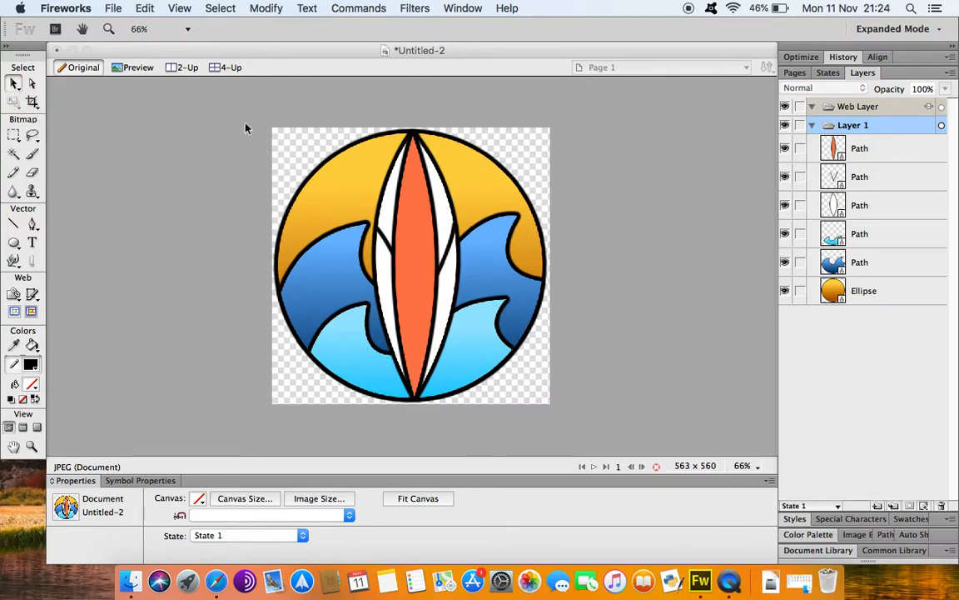
- Group all six logo shapes into one object and test that they move together
left_click_drag(245, 127, 633, 436)
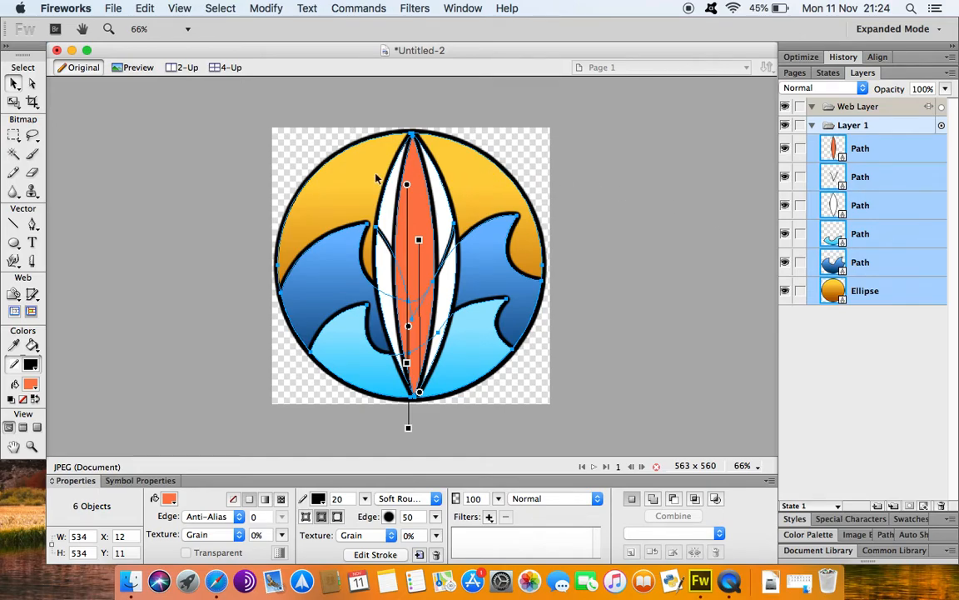
right_click(471, 180)
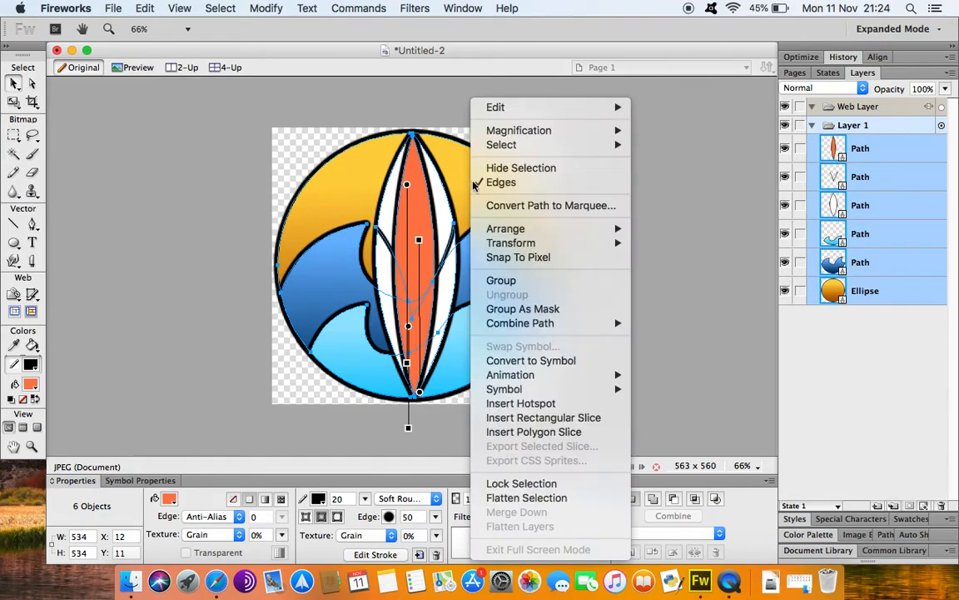
left_click(521, 281)
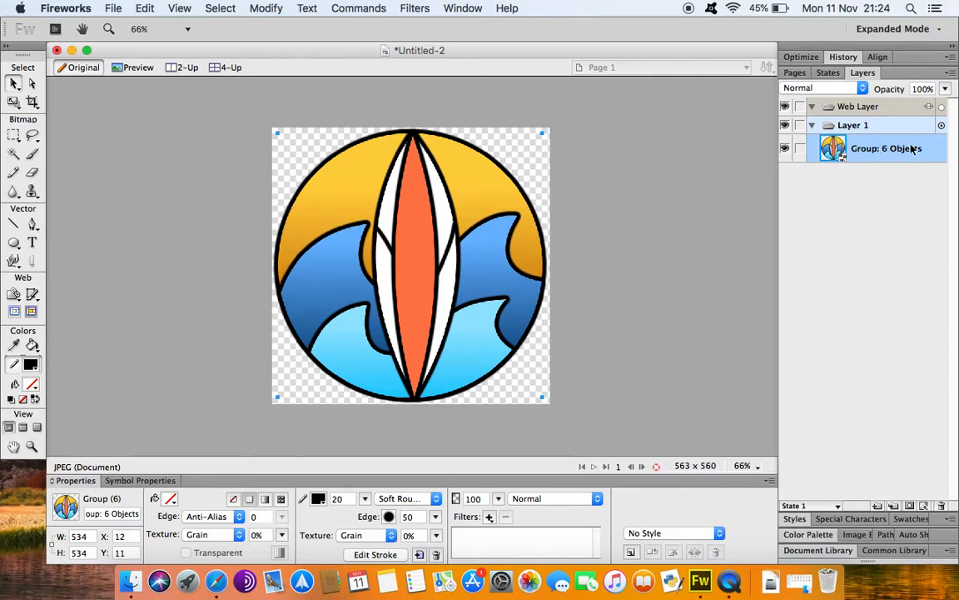
left_click(702, 196)
left_click_drag(457, 170, 447, 192)
left_click(613, 184)
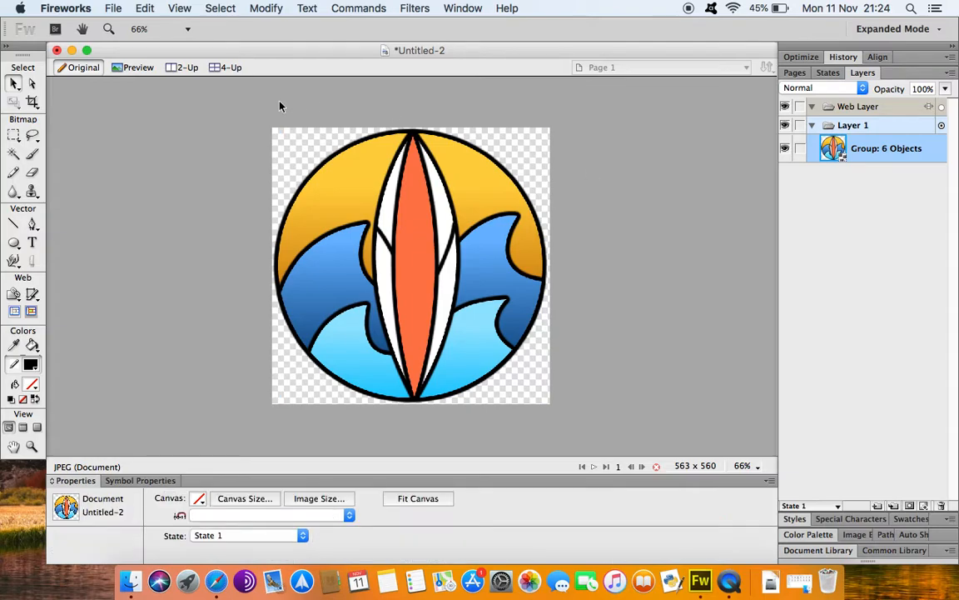
- Start creating a new document and move its settings dialog away from the centre of the logo
left_click(115, 8)
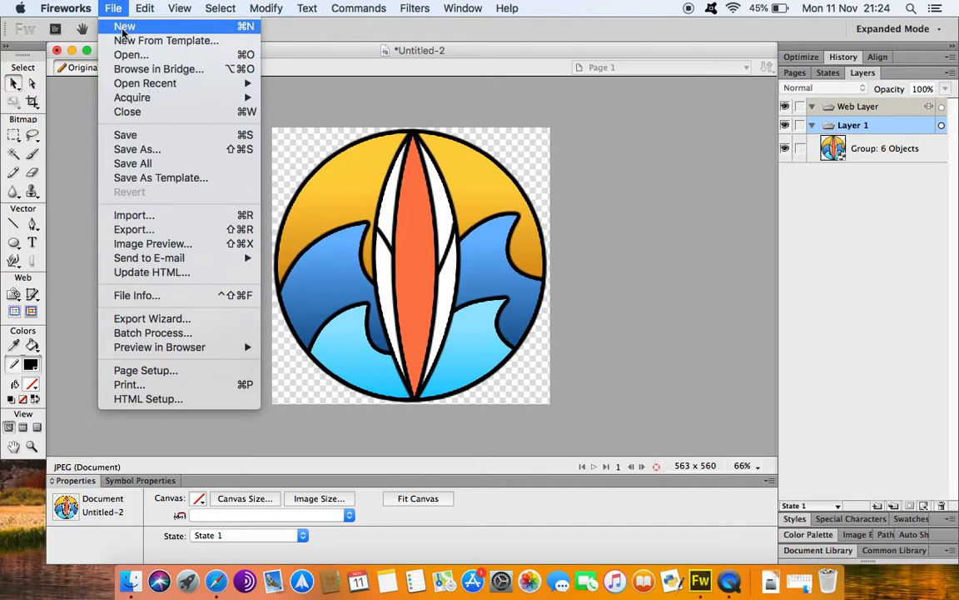
left_click(124, 26)
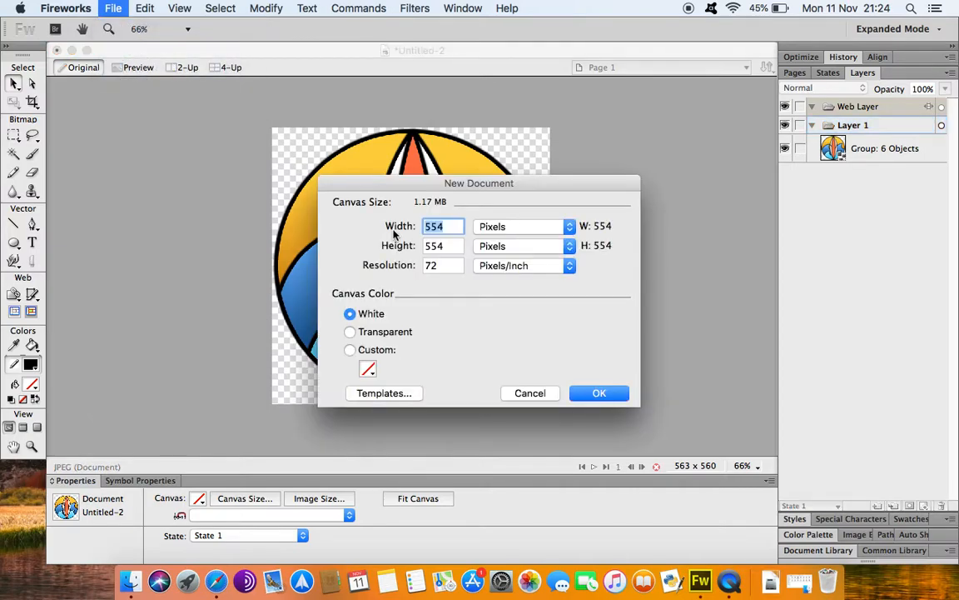
left_click_drag(503, 195, 541, 136)
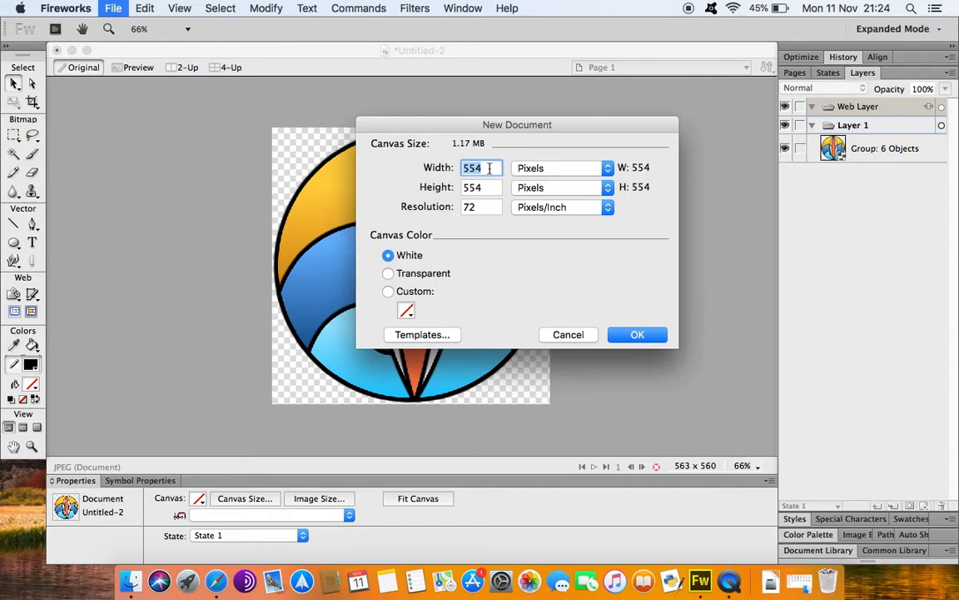
- Check the computer's display resolutions in the Mac's system information
left_click(20, 8)
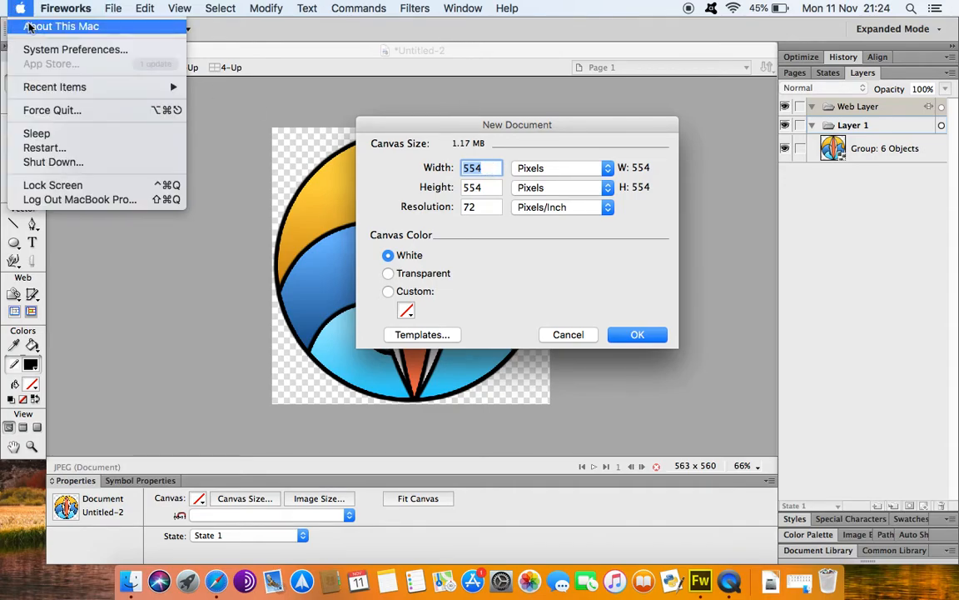
left_click(28, 27)
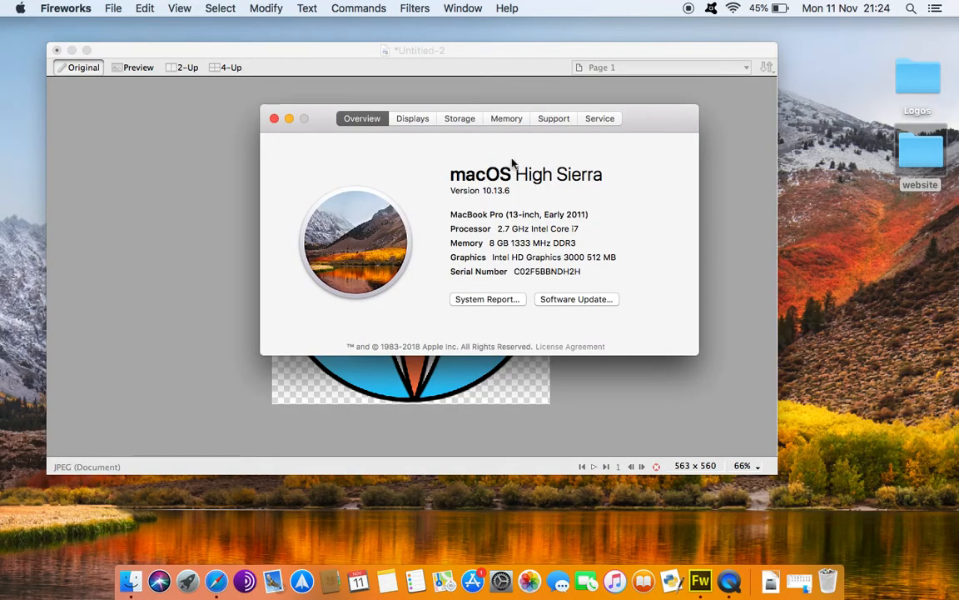
left_click(410, 118)
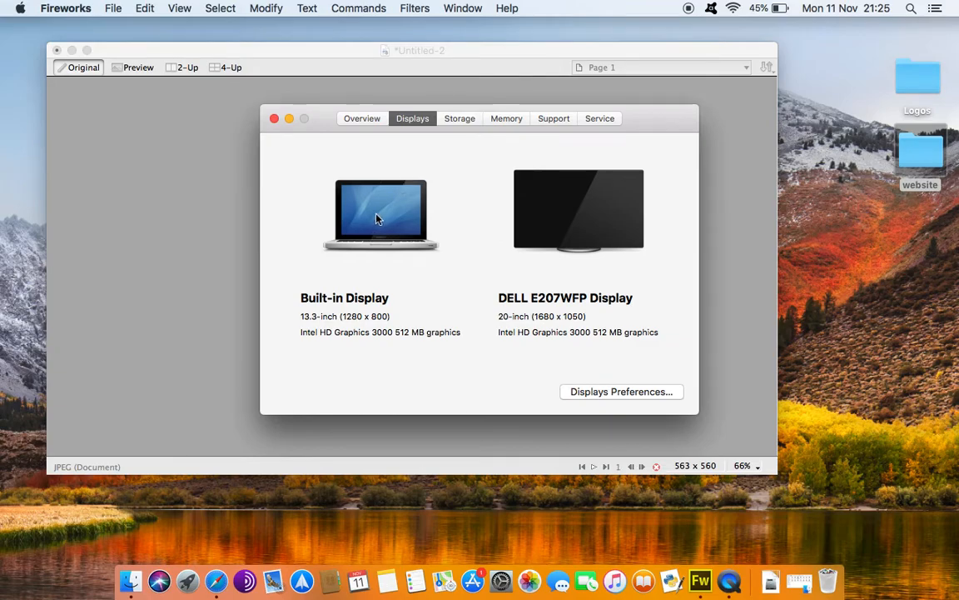
left_click(274, 119)
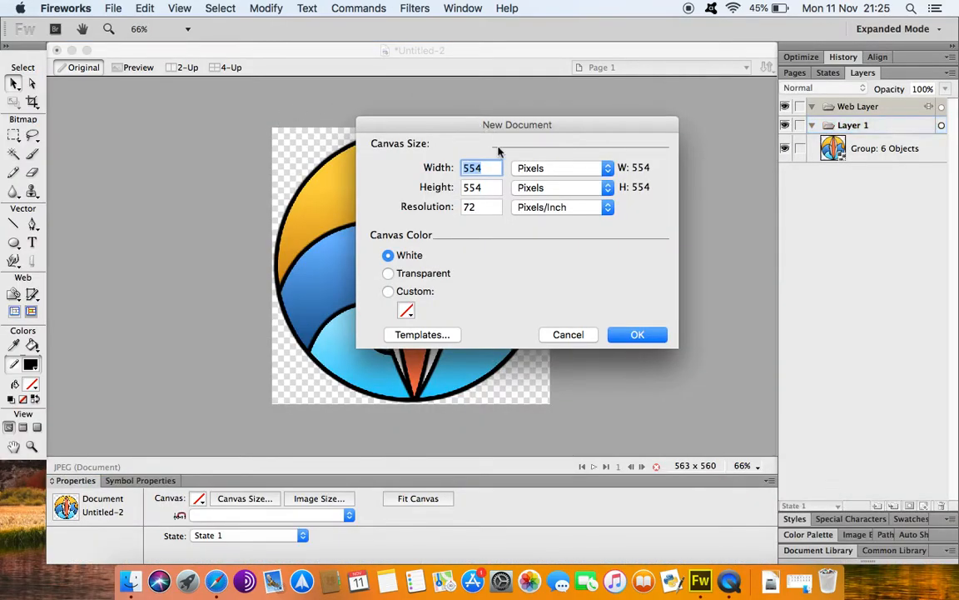
- Create the new document with a white canvas 1024 pixels wide and 150 pixels high
type("1025")
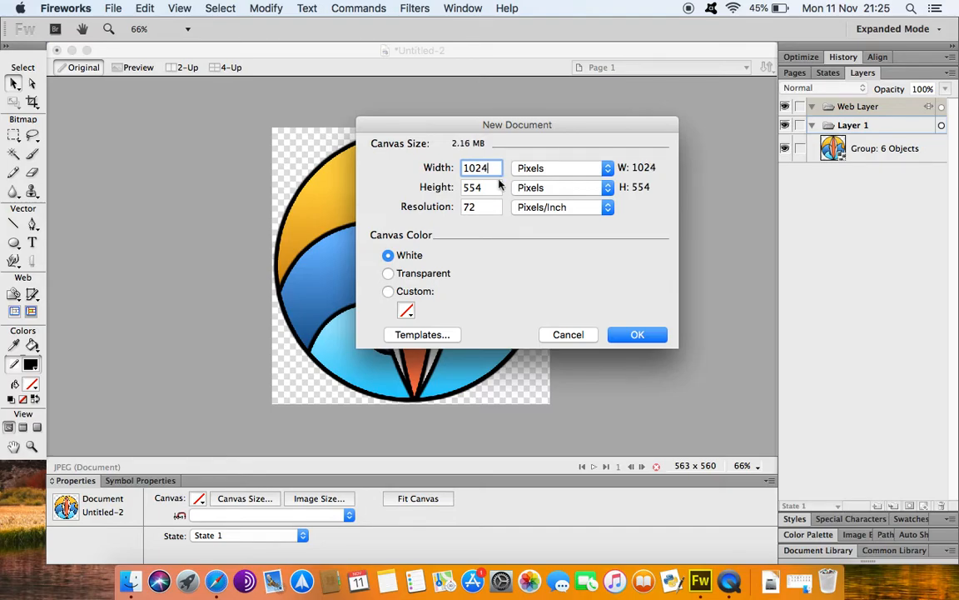
left_click(490, 186)
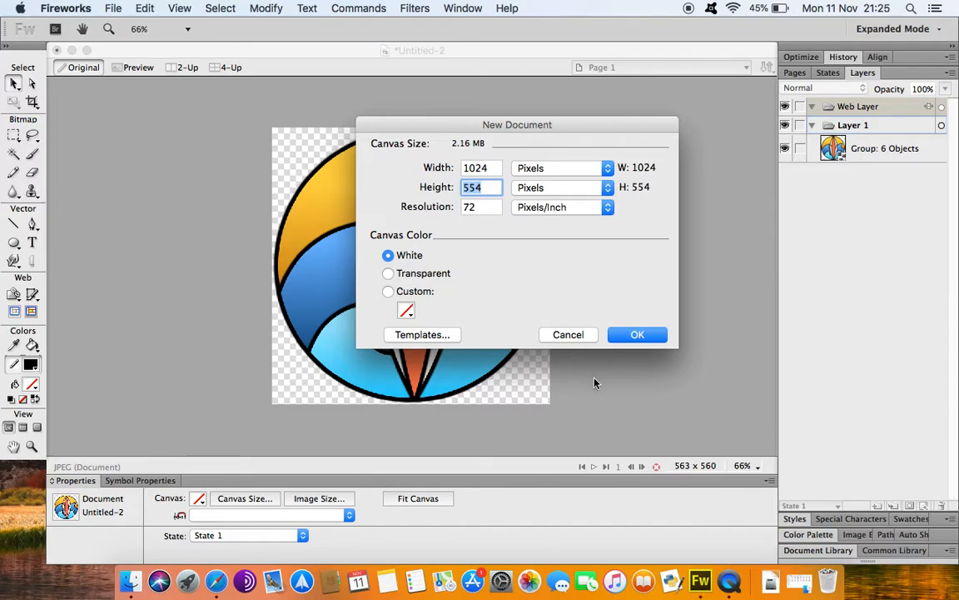
type("150")
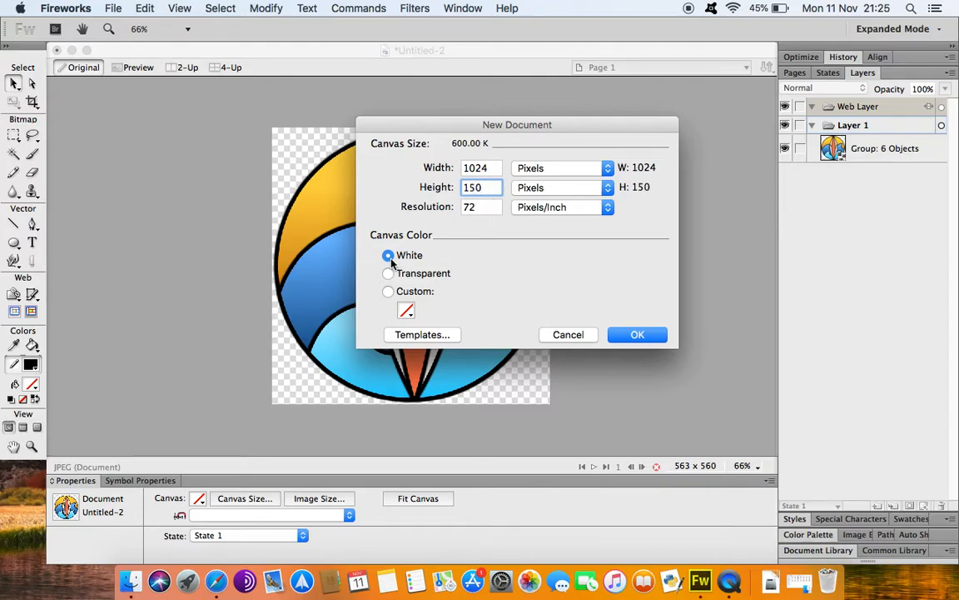
left_click(637, 335)
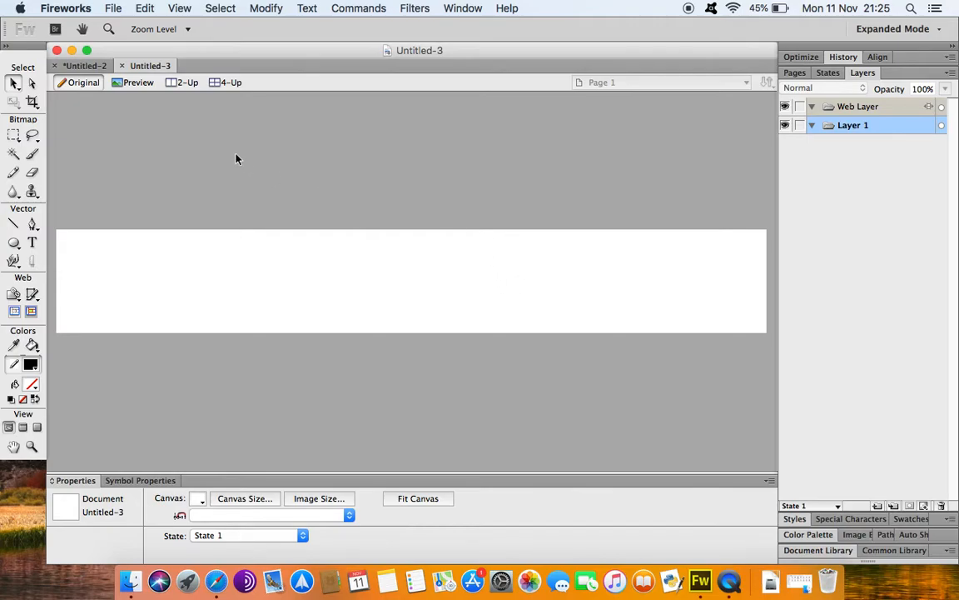
- Switch back and forth between the logo document and the new blank document to compare them
left_click(86, 67)
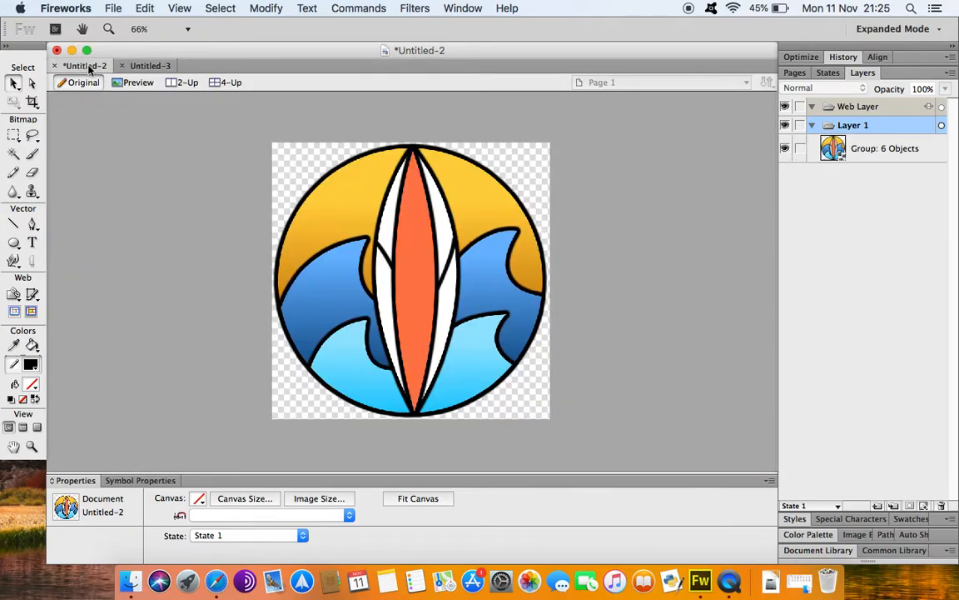
left_click(133, 66)
left_click(86, 67)
left_click(137, 65)
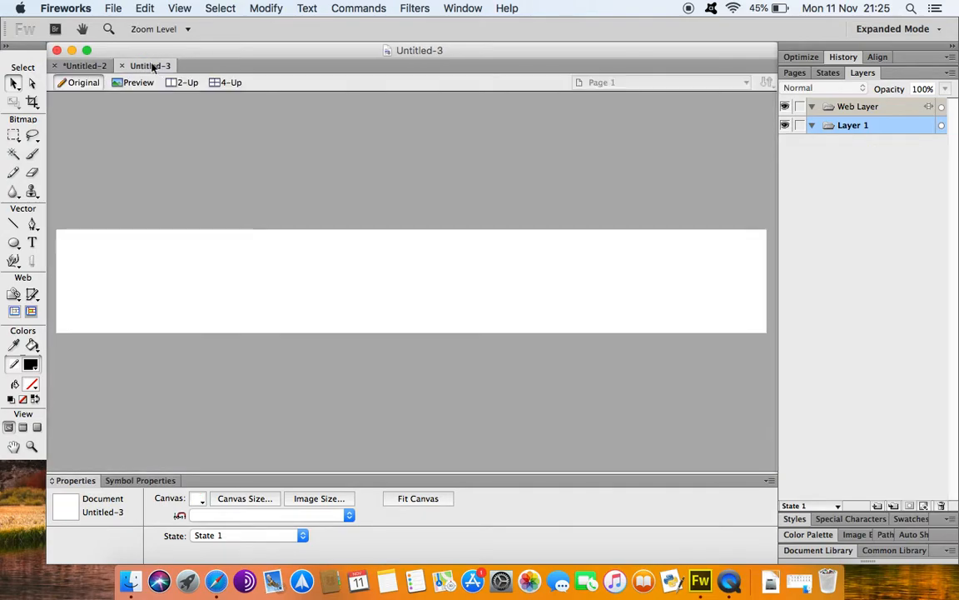
left_click(98, 67)
left_click(146, 66)
- Start saving the logo document under a new name, choosing the Desktop's website/_raw folder as its location
left_click(84, 67)
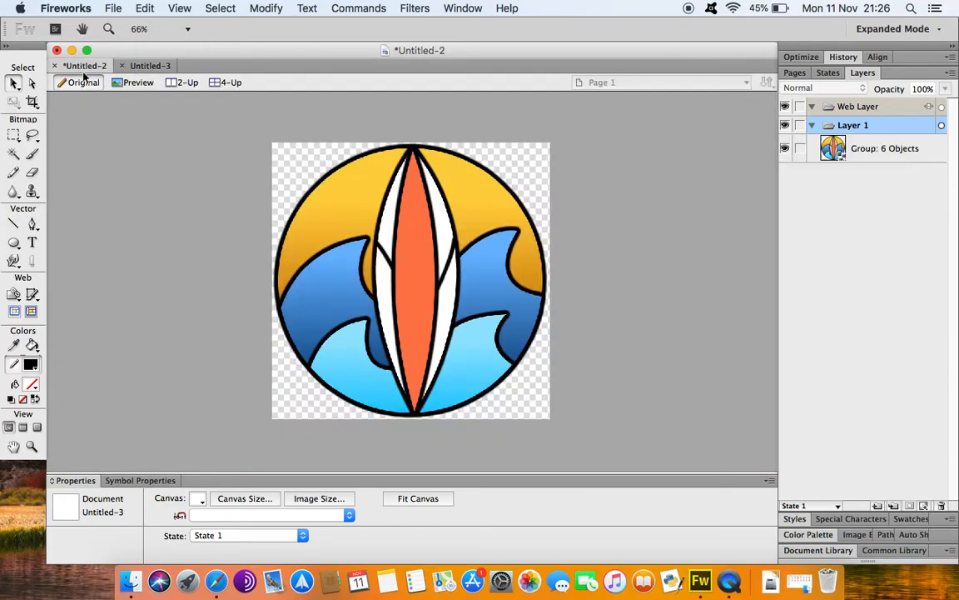
left_click(113, 8)
left_click(133, 149)
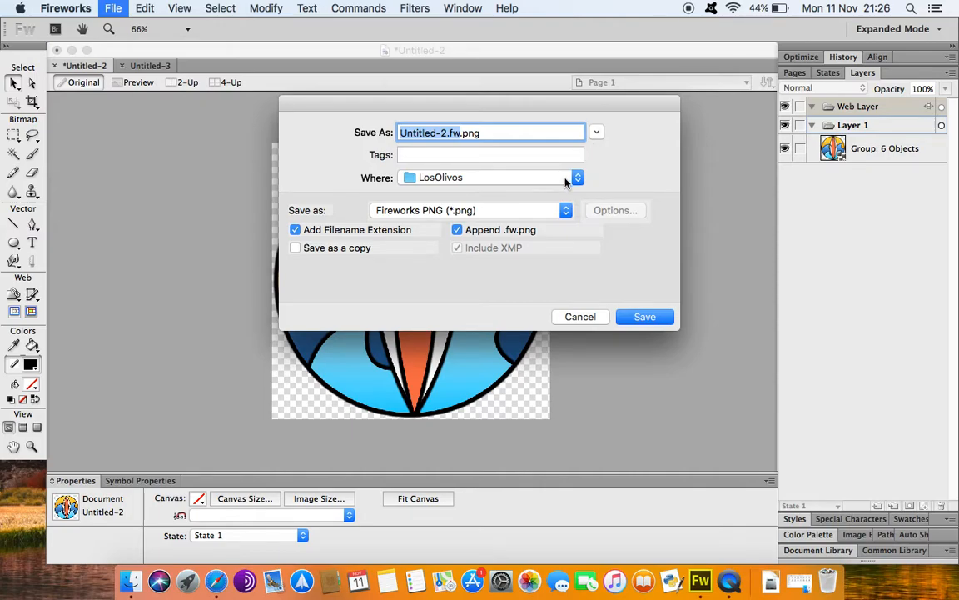
left_click(497, 178)
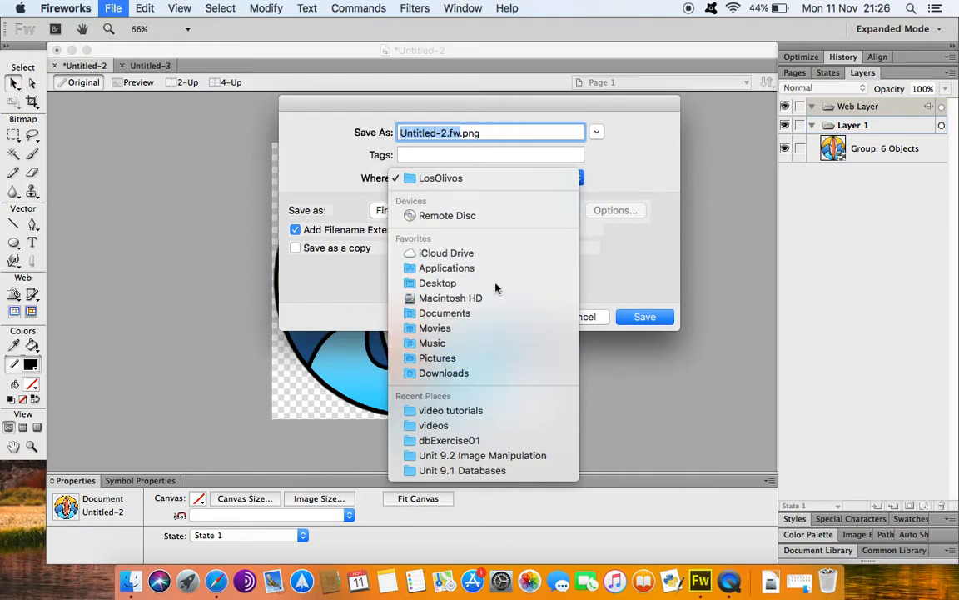
left_click(441, 283)
left_click(596, 132)
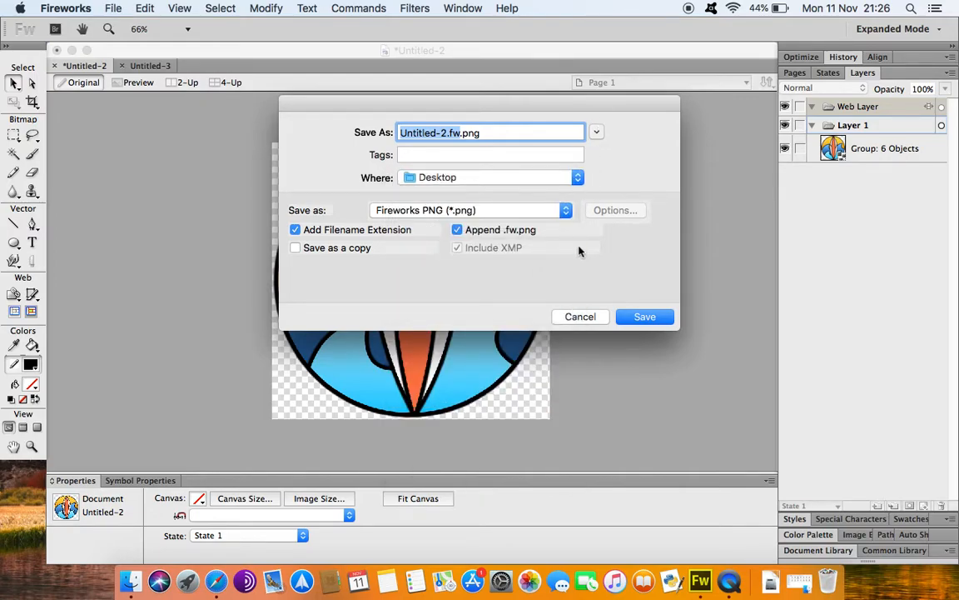
left_click(265, 267)
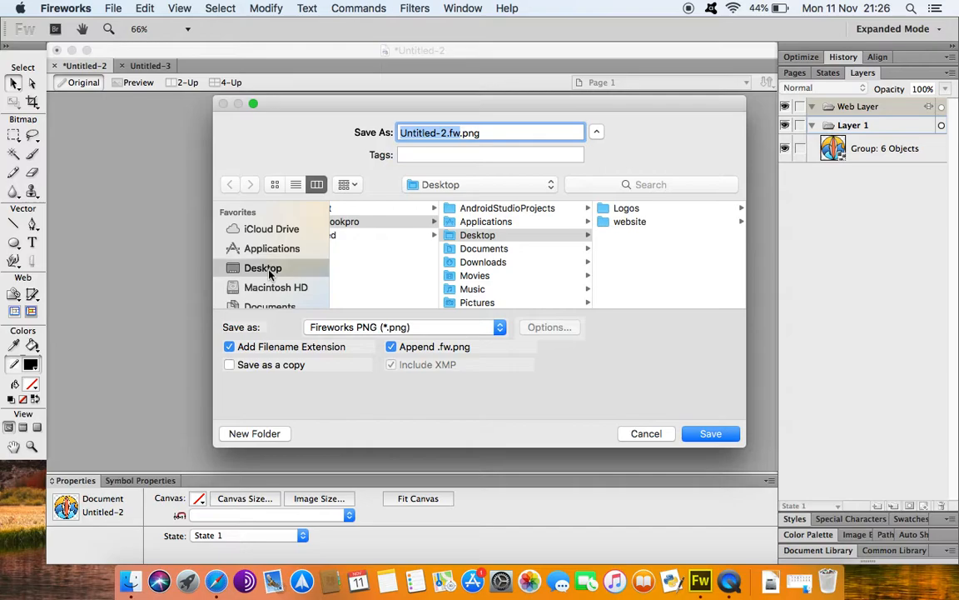
left_click(622, 223)
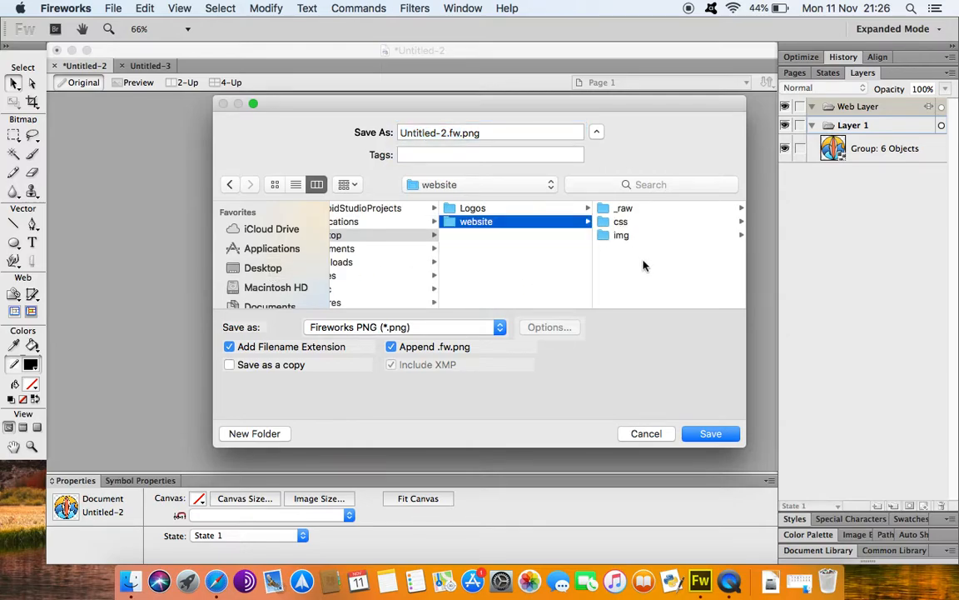
left_click(626, 209)
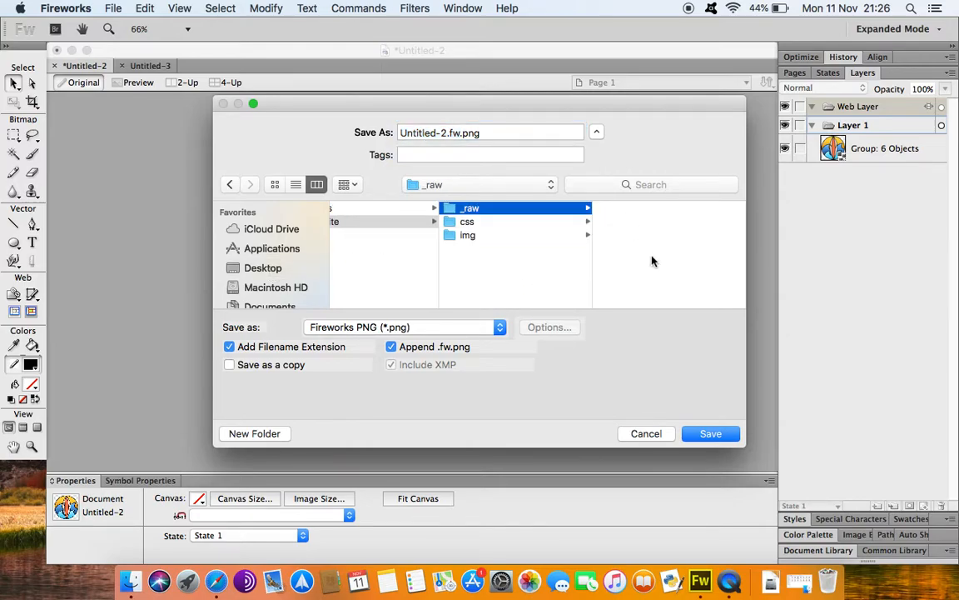
- Name the logo file Logo.fw.png and save it as a Fireworks PNG
double_click(421, 133)
left_click(445, 132, "shift")
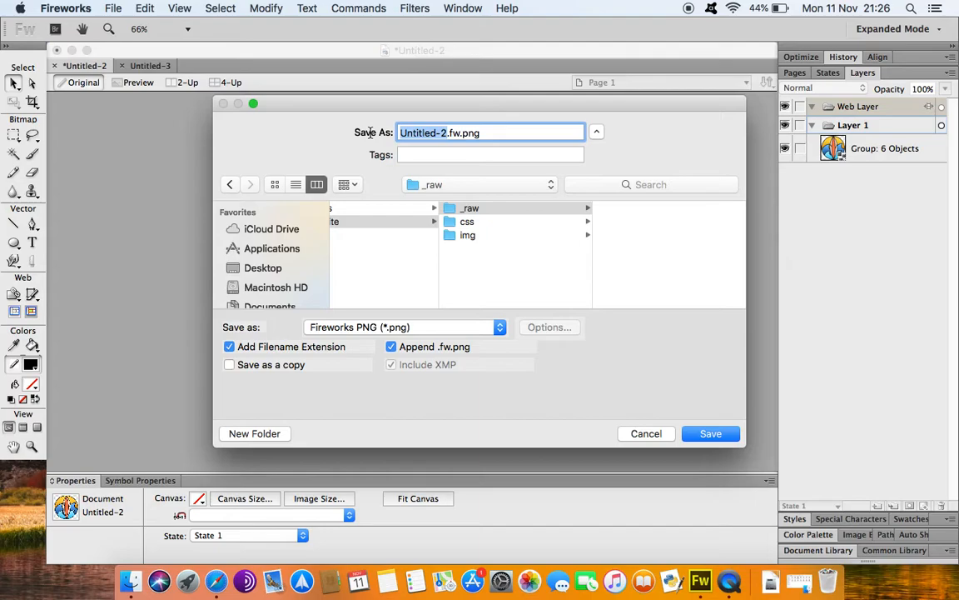
type("Lgd")
key("BackSpace")
key("BackSpace")
type("ogo")
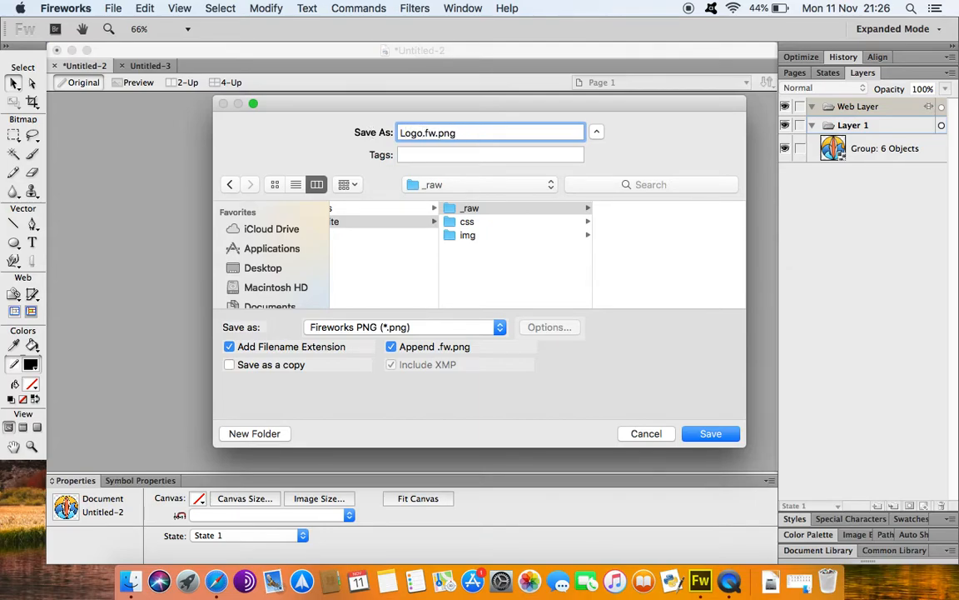
left_click(711, 434)
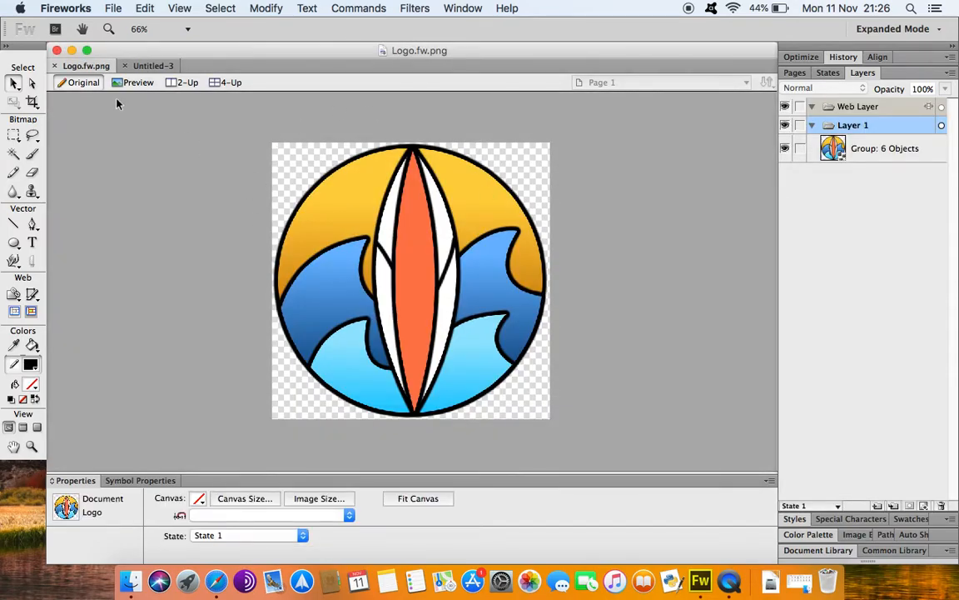
- Save the blank banner document as header.fw.png in the _raw folder
left_click(154, 67)
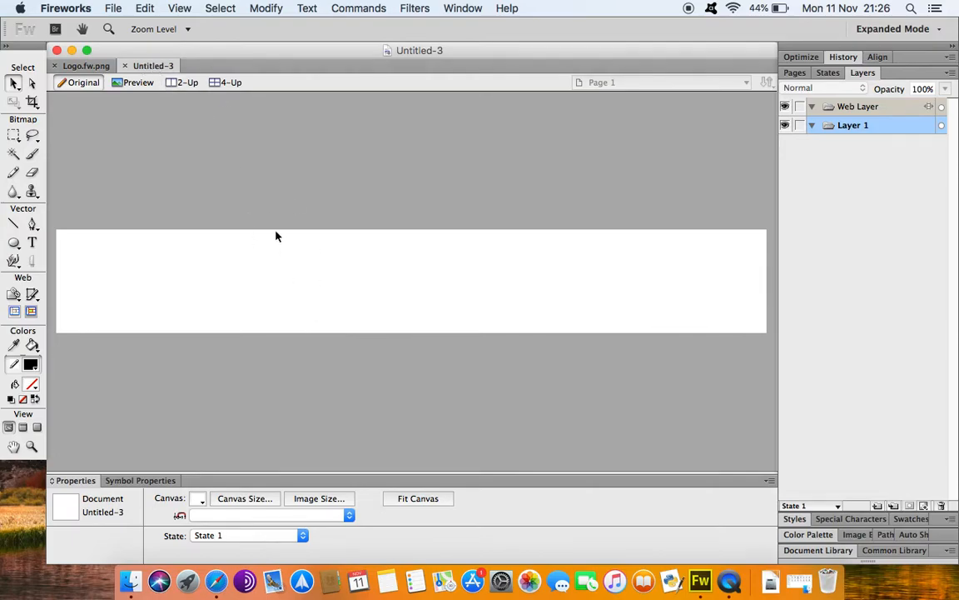
left_click(105, 8)
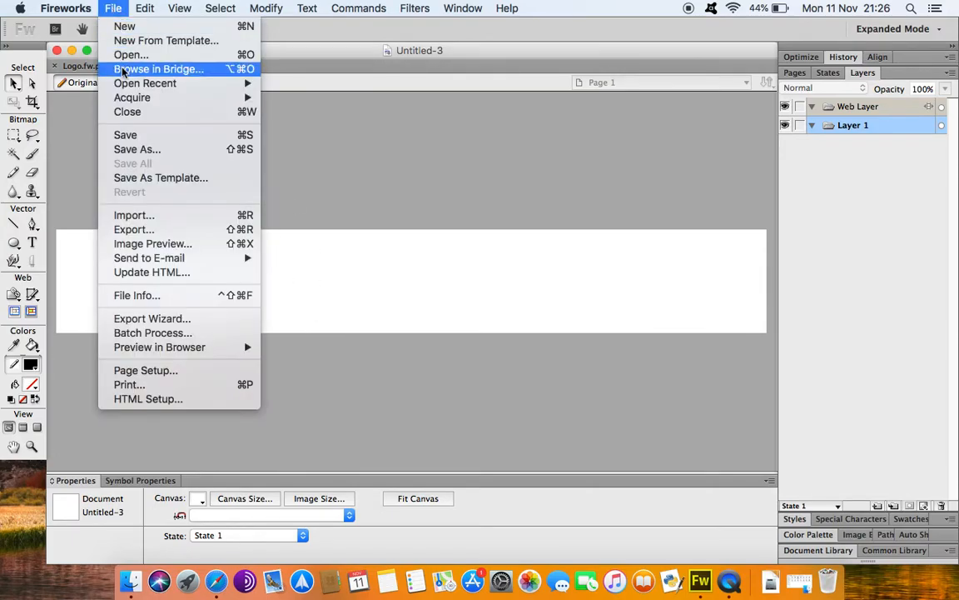
left_click(144, 150)
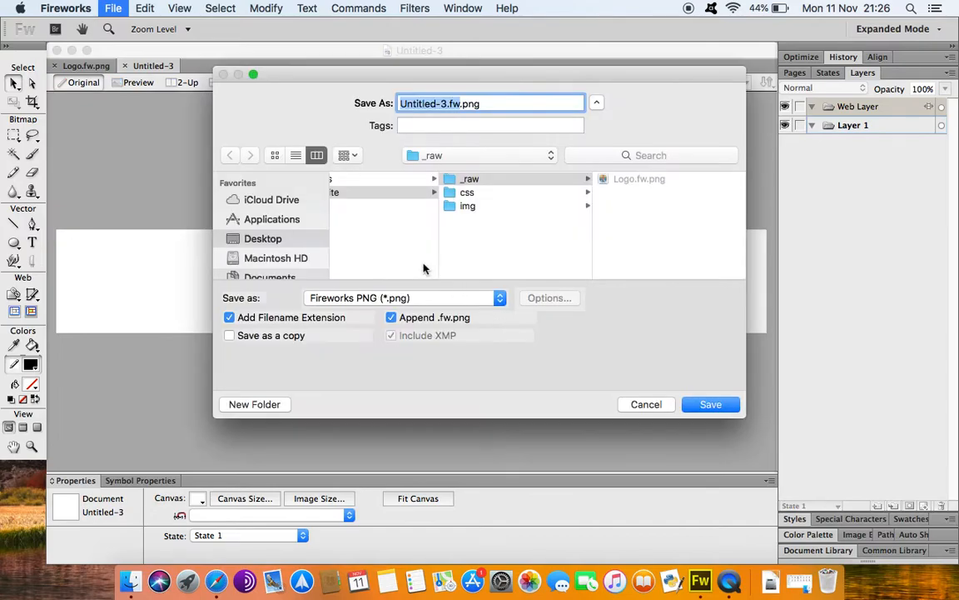
left_click(450, 103)
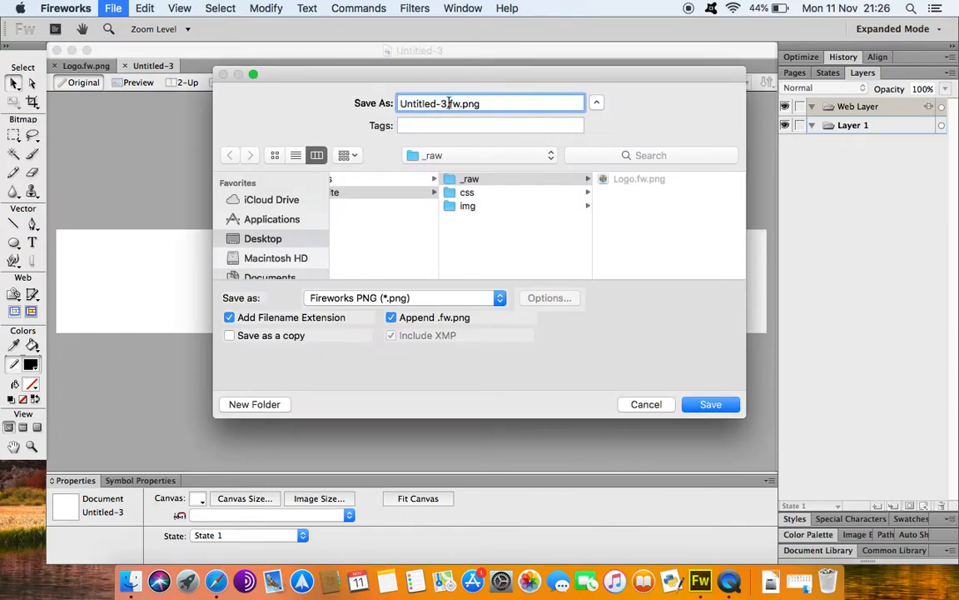
left_click_drag(445, 103, 359, 105)
type("header")
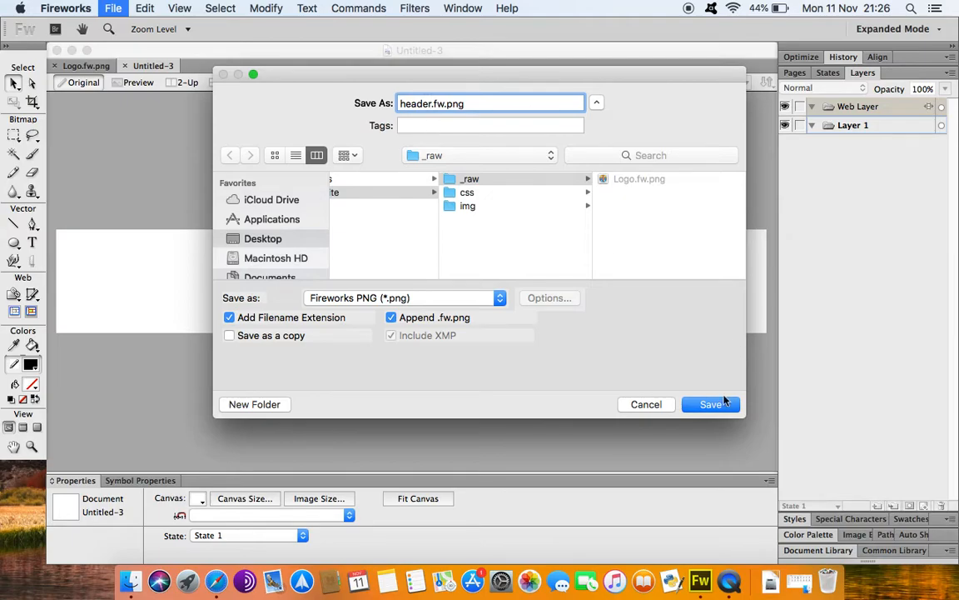
left_click(716, 402)
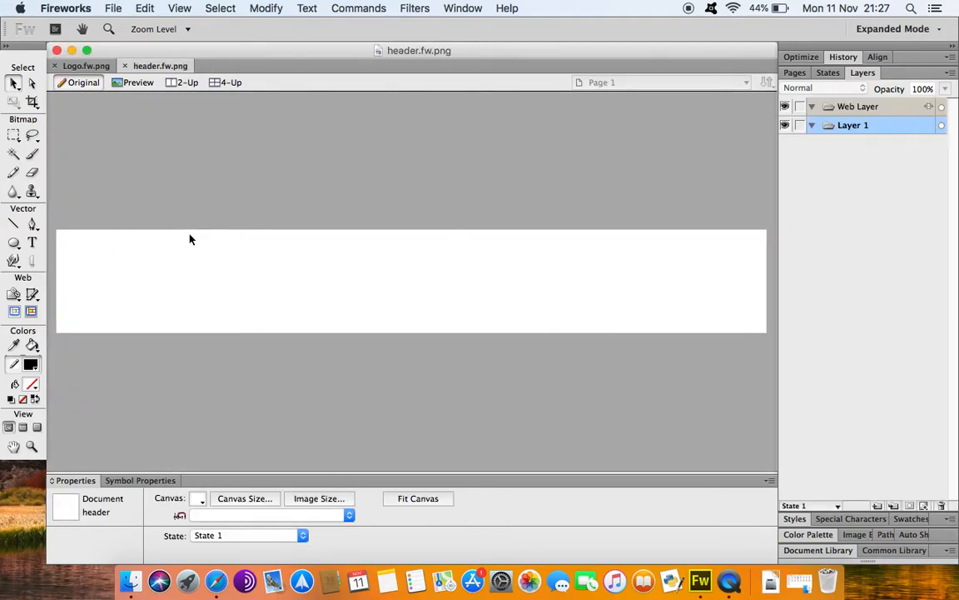
- Show the rulers around the header document's canvas
left_click(177, 8)
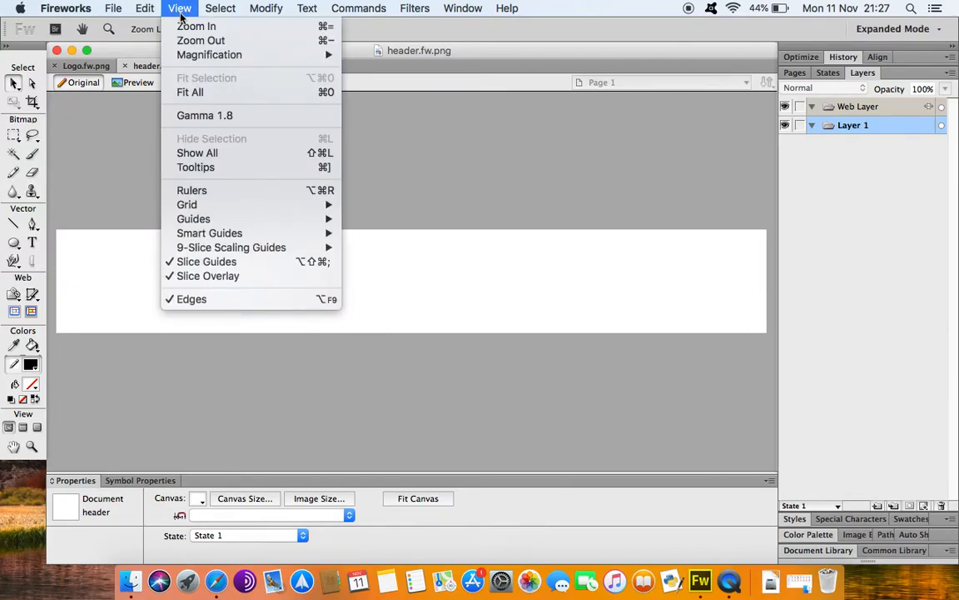
left_click(208, 193)
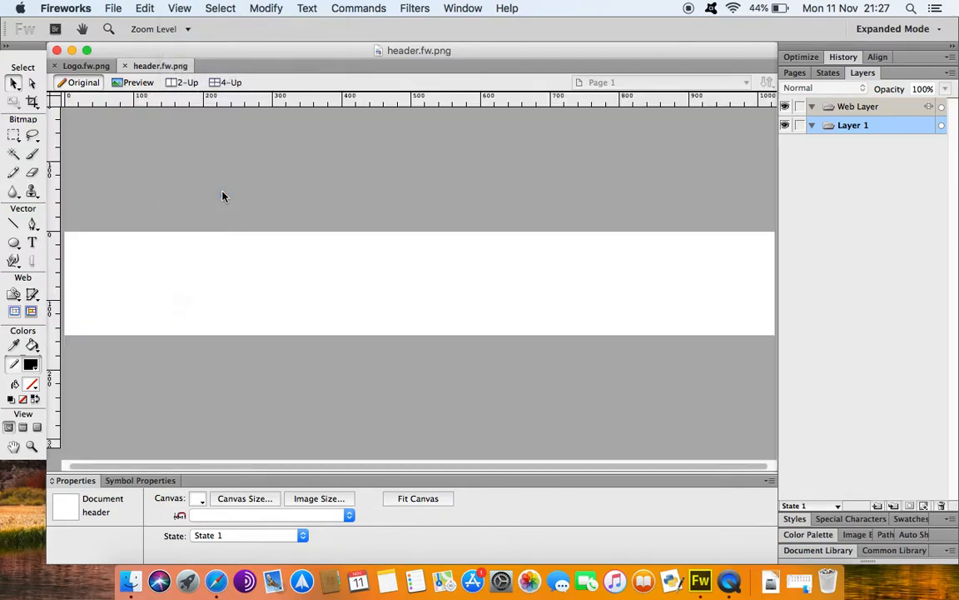
left_click(184, 9)
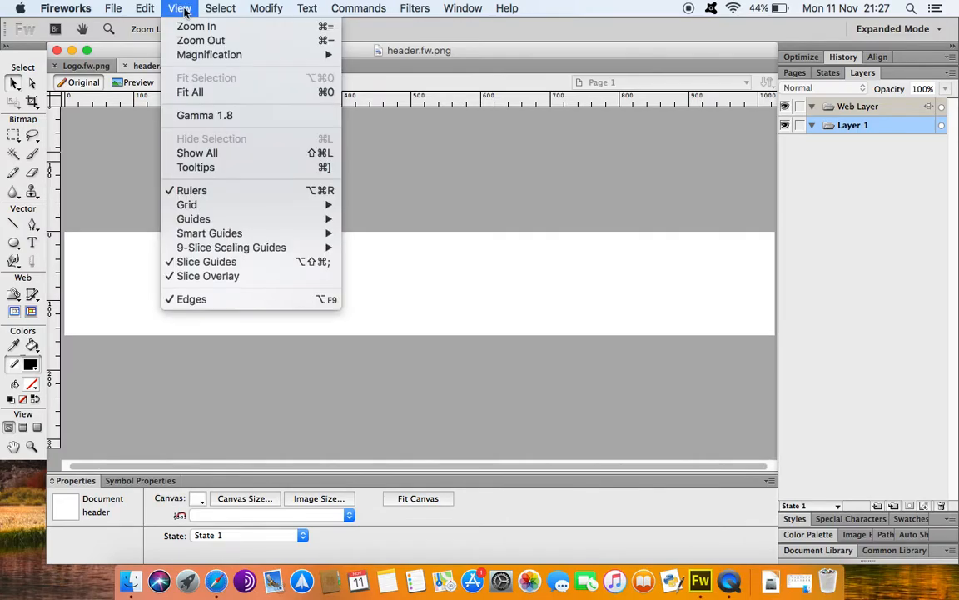
left_click(442, 198)
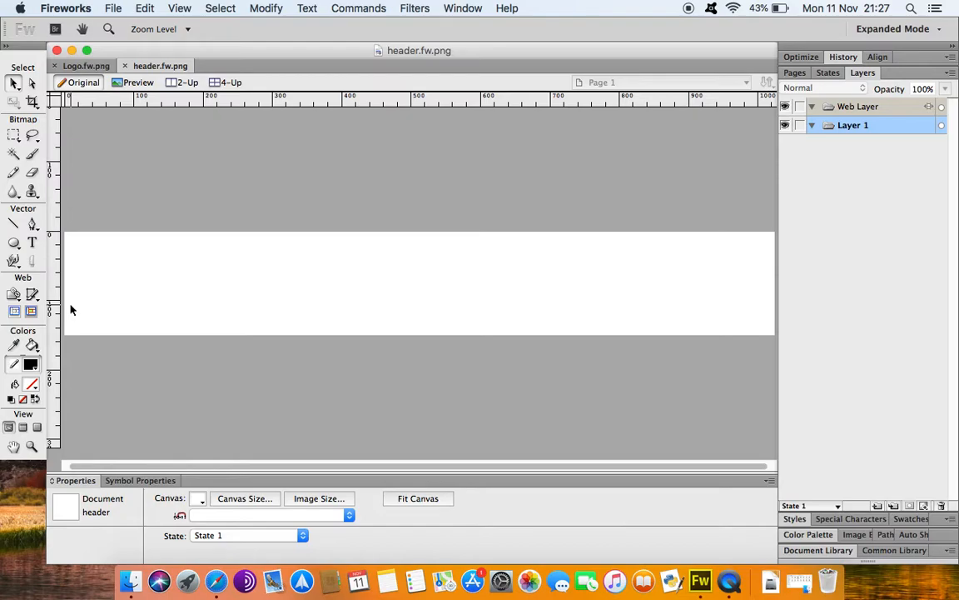
left_click_drag(54, 208, 168, 156)
left_click(52, 208)
key("super+z")
- Add a vertical guide to the header canvas and fine-tune its position to 150 pixels from the canvas's left edge
left_click_drag(55, 240, 168, 272)
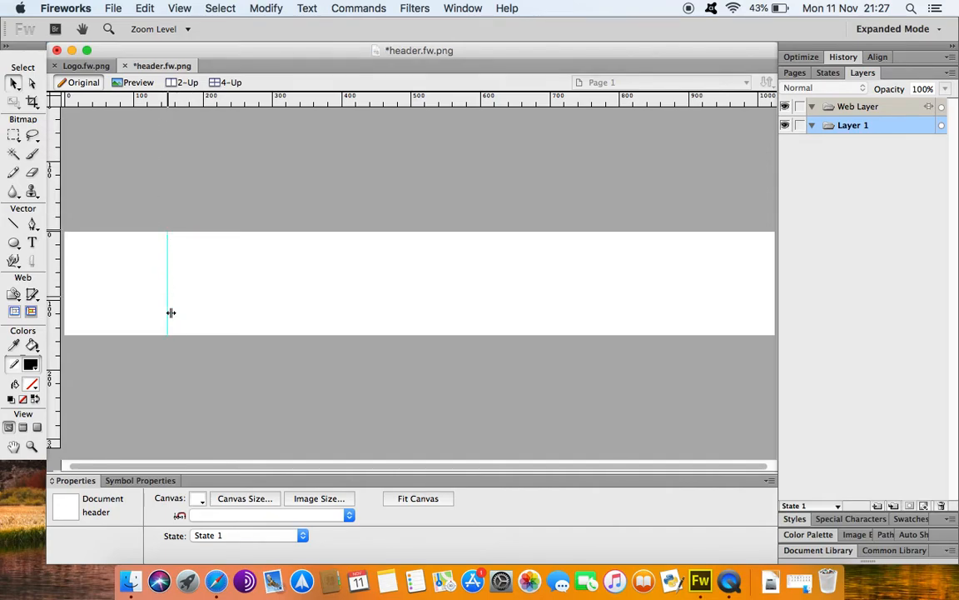
key("super+minus")
key("super+equal")
key("super+equal")
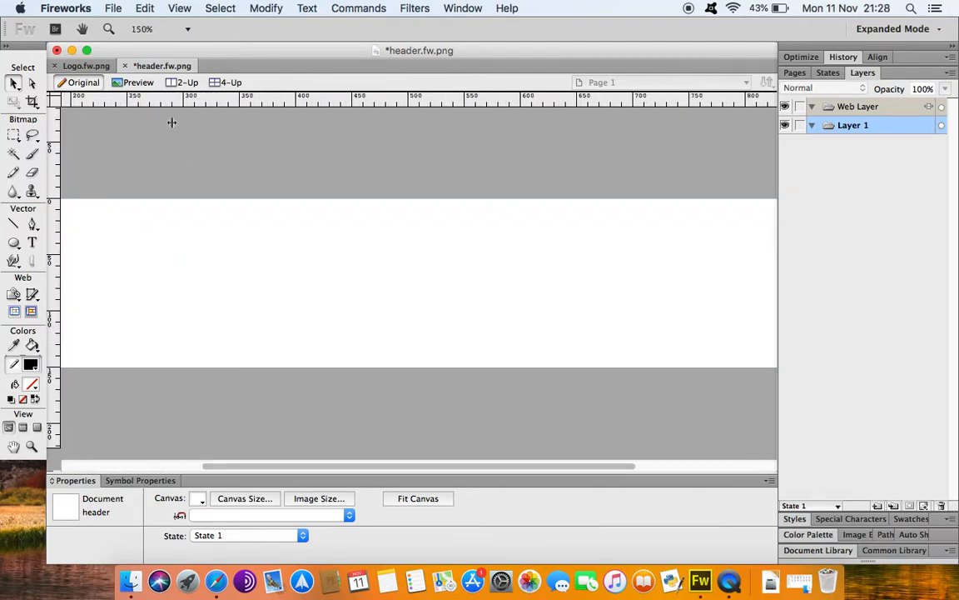
key("h")
scroll(142, 198, "left", 8)
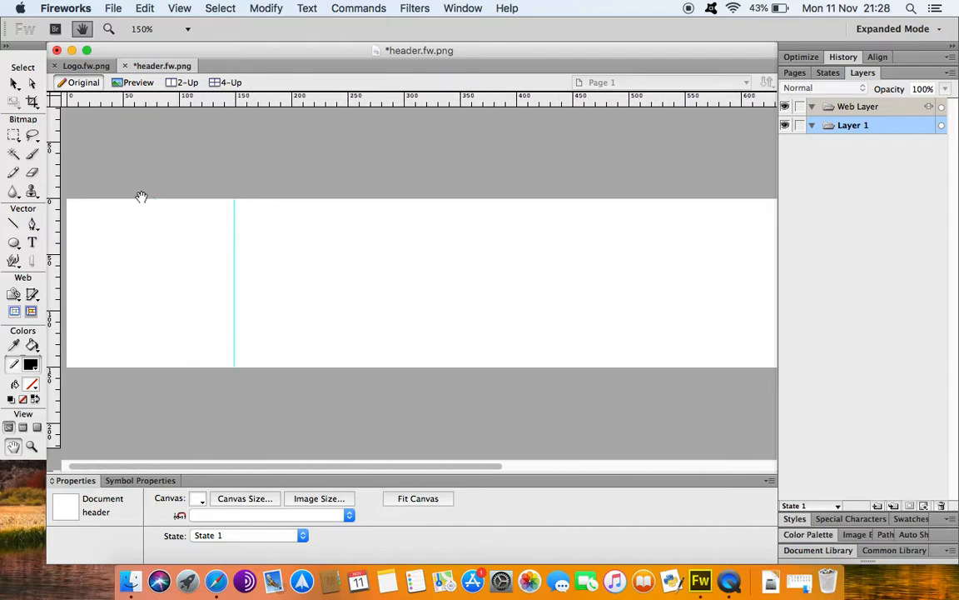
key("v")
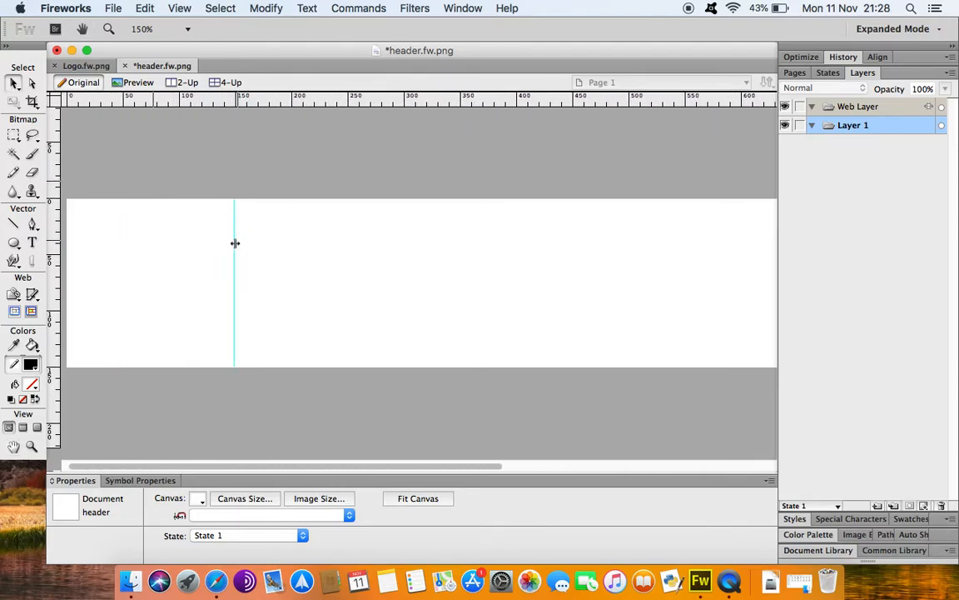
left_click_drag(233, 242, 236, 245)
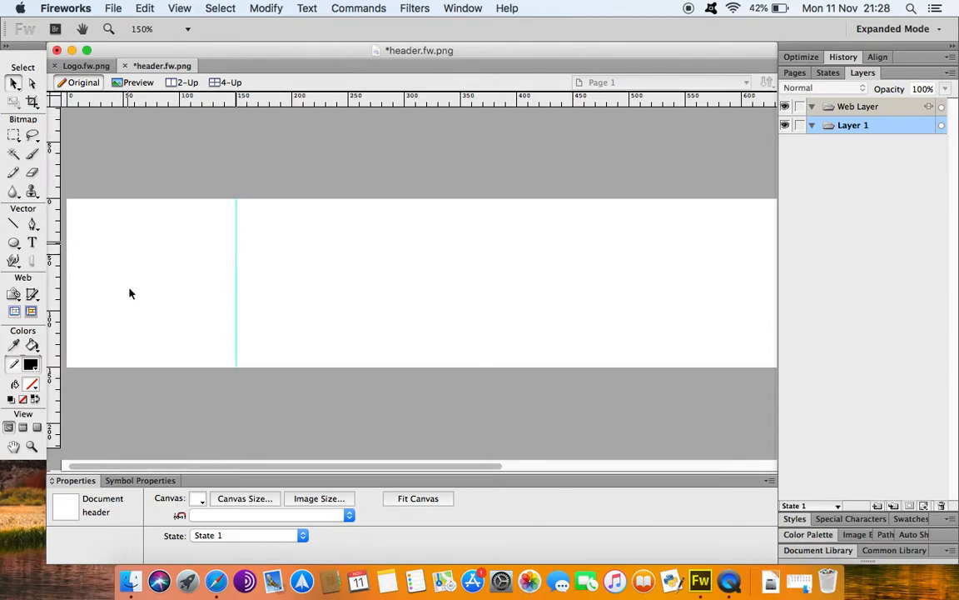
- Look over the header canvas with its guide at different magnifications, and glance at the logo document
scroll(268, 240, "up", 3)
scroll(268, 240, "down", 4)
scroll(267, 240, "up", 2)
left_click(84, 66)
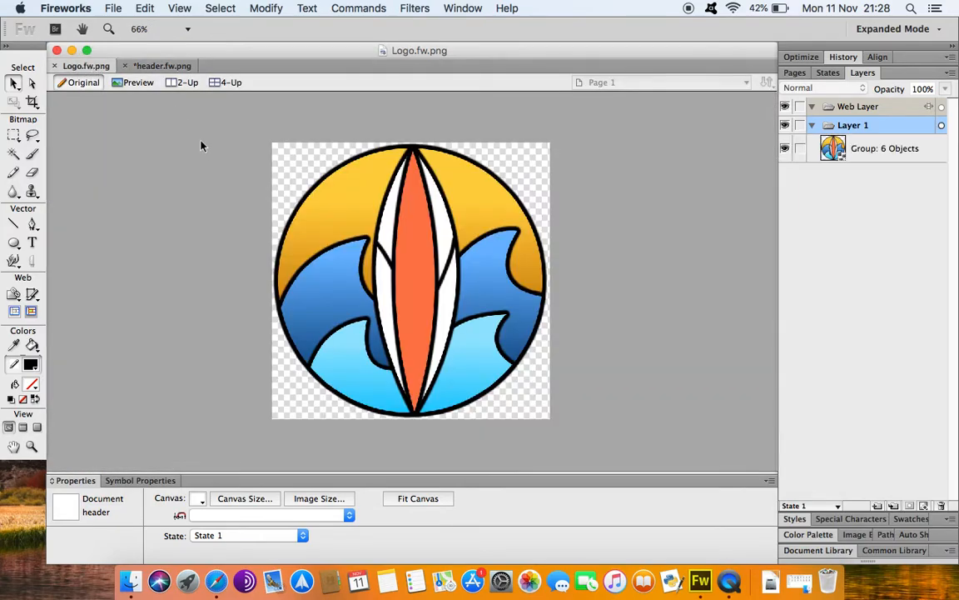
left_click(143, 66)
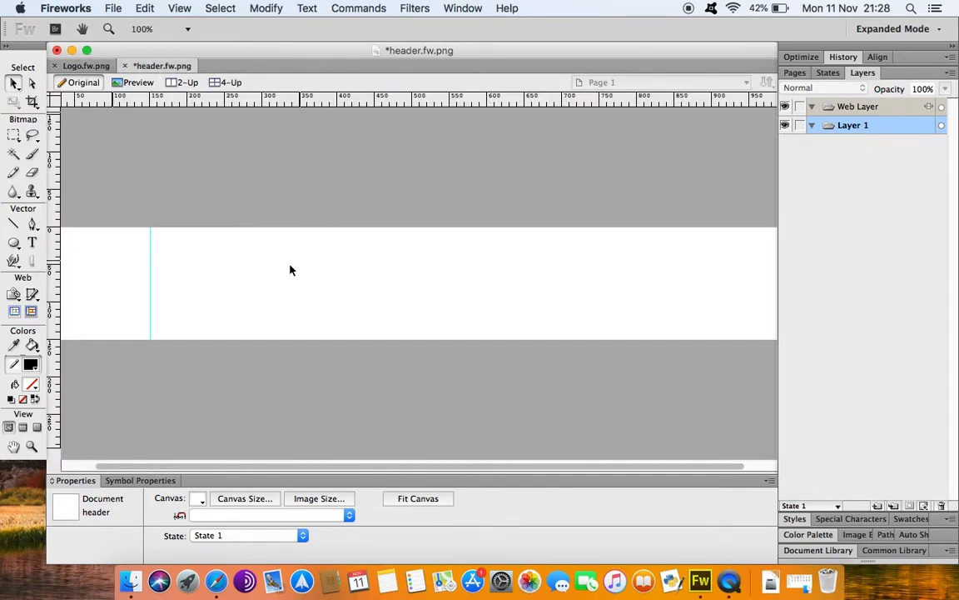
scroll(284, 273, "down", 1)
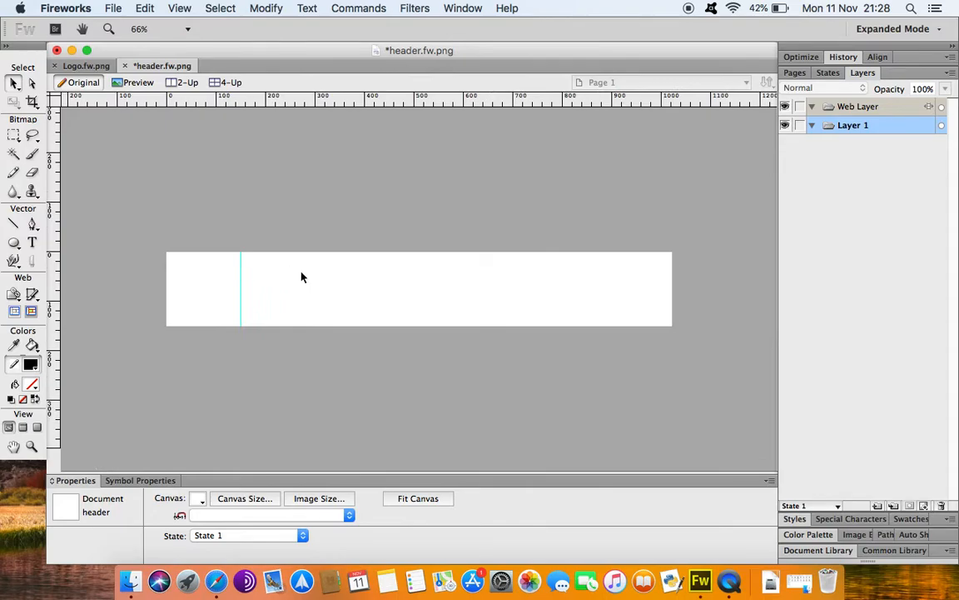
scroll(318, 285, "up", 1)
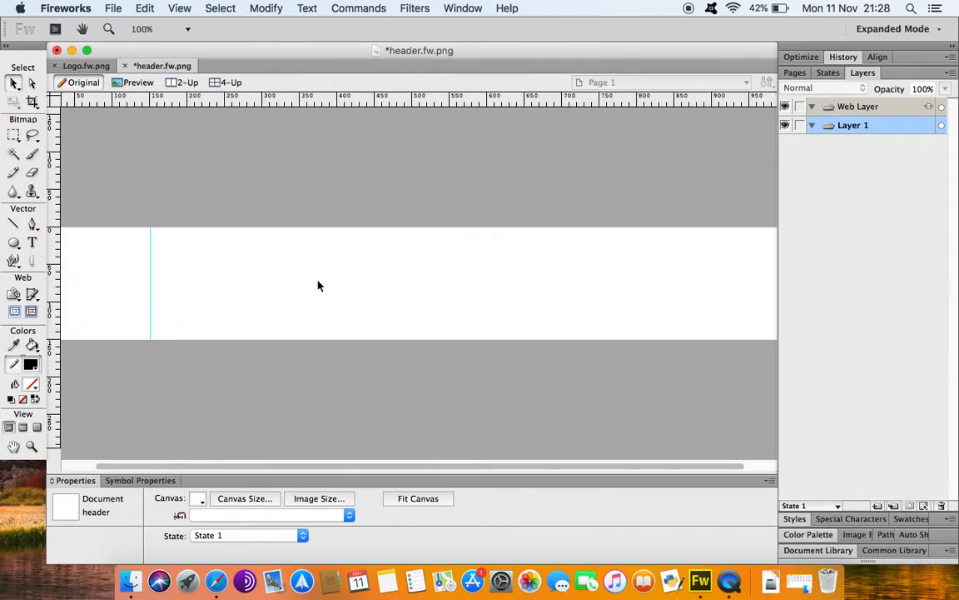
- Draw a closed straight-segment path with the Pen tool, zigzagging across the lower header and closing above and beyond the canvas
scroll(274, 304, "left", 3)
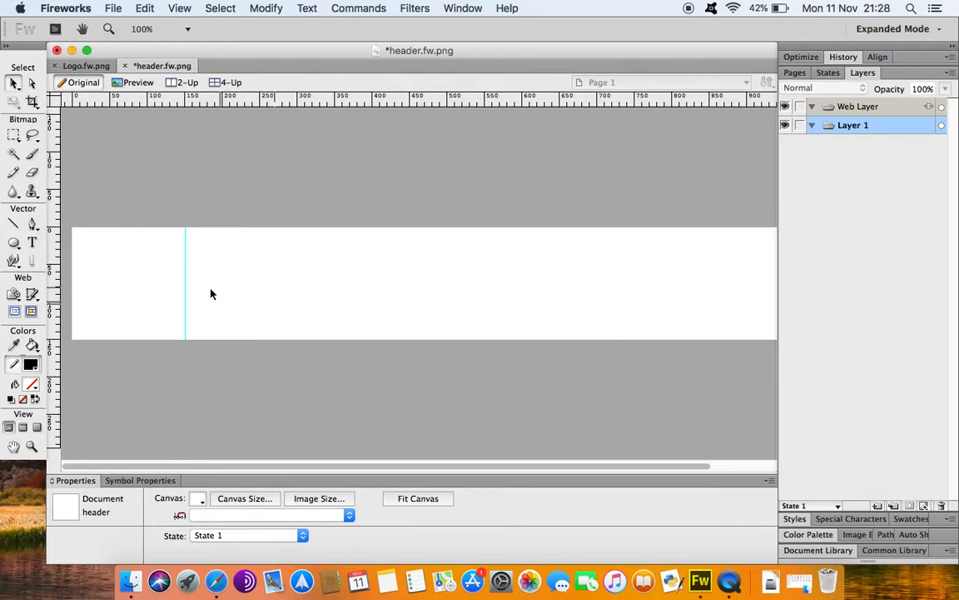
left_click(31, 222)
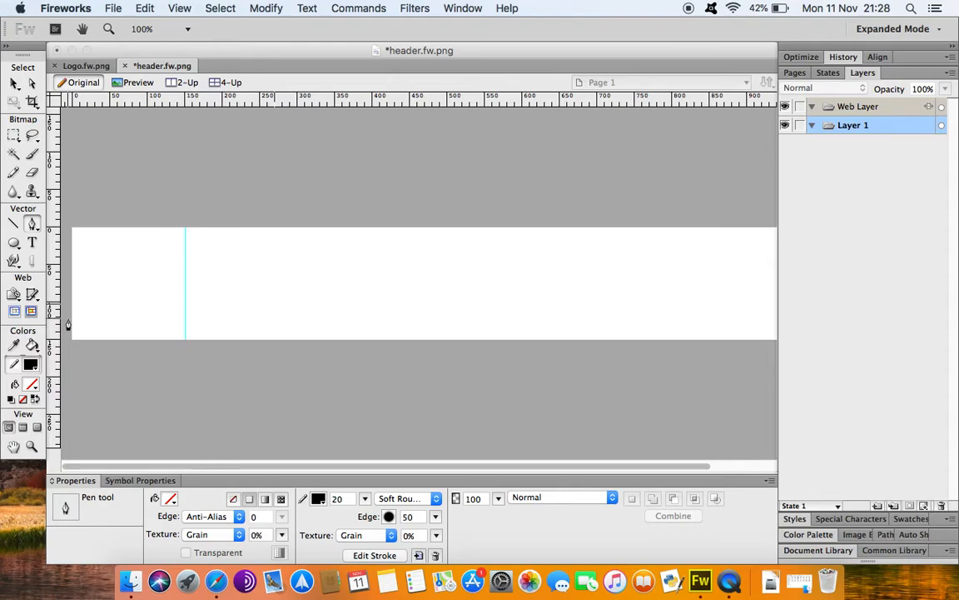
key("super+minus")
key("super+minus")
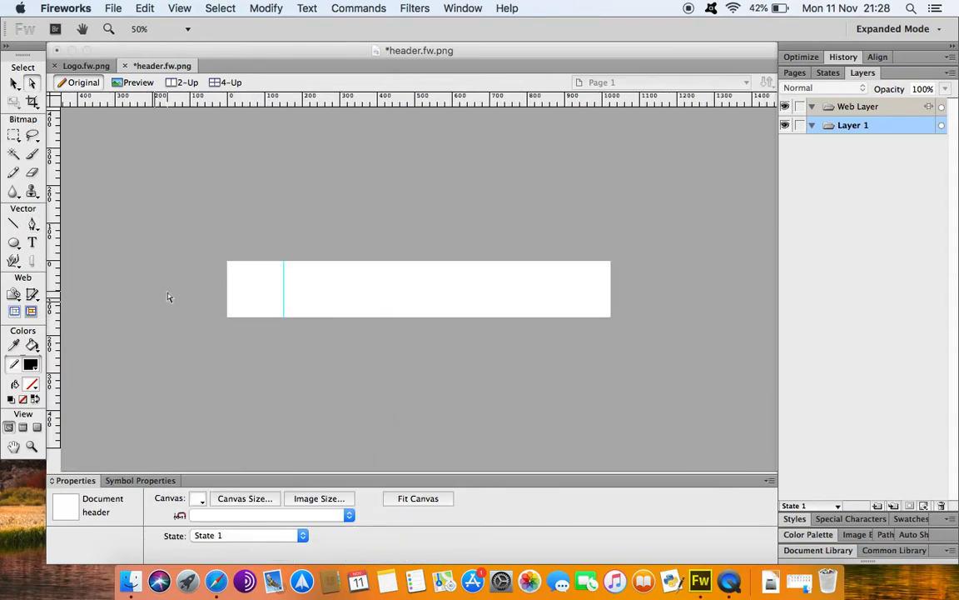
key("super+equal")
key("super+equal")
key("super+minus")
key("p")
left_click(152, 297)
left_click(224, 313)
left_click(321, 307)
left_click(442, 307)
left_click(546, 292)
left_click(632, 306)
left_click(711, 301)
left_click(690, 217)
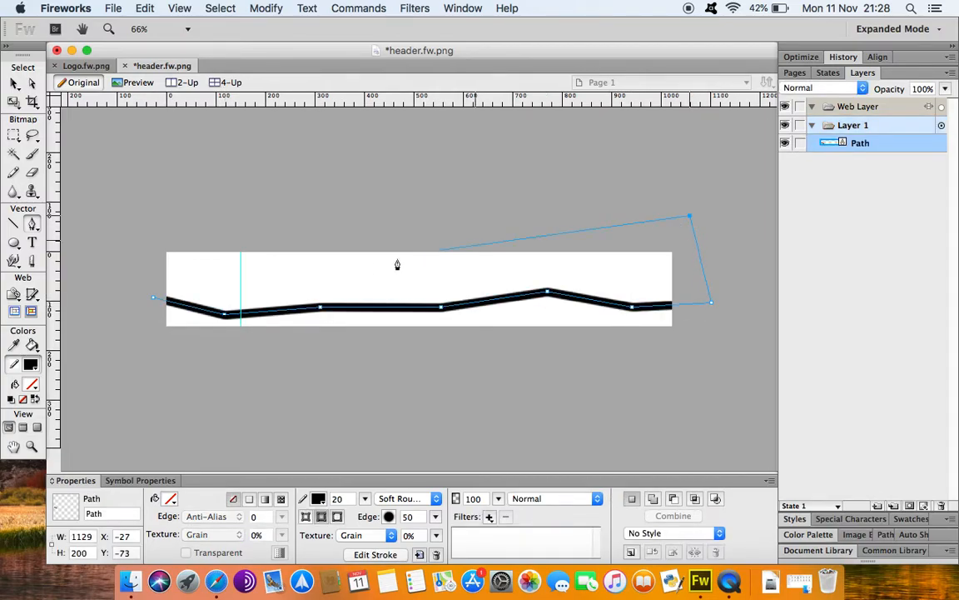
left_click(274, 207)
left_click(122, 224)
left_click(153, 300)
- Fill the straight-segment shape with green and delete it from the canvas
left_click(171, 498)
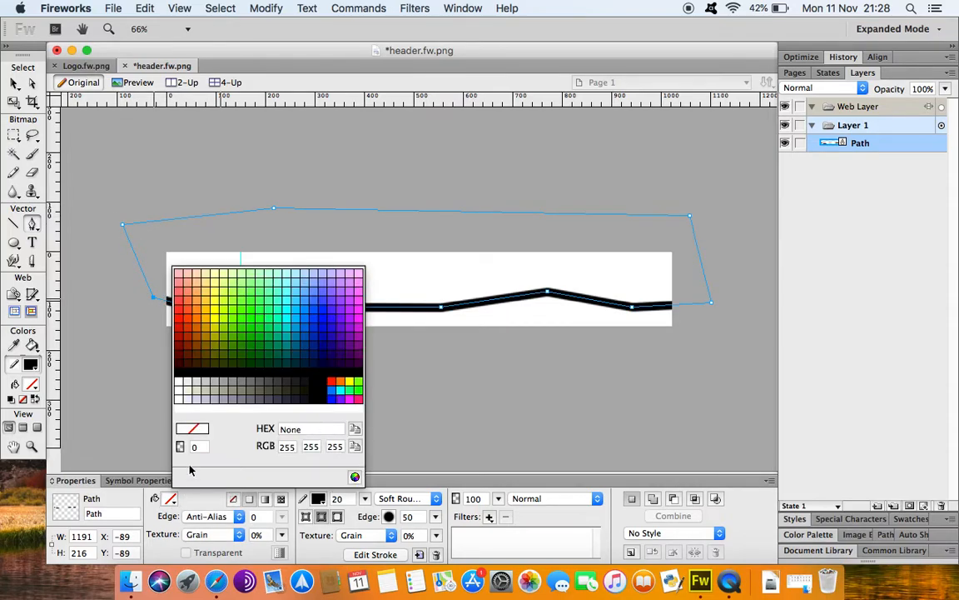
left_click(233, 329)
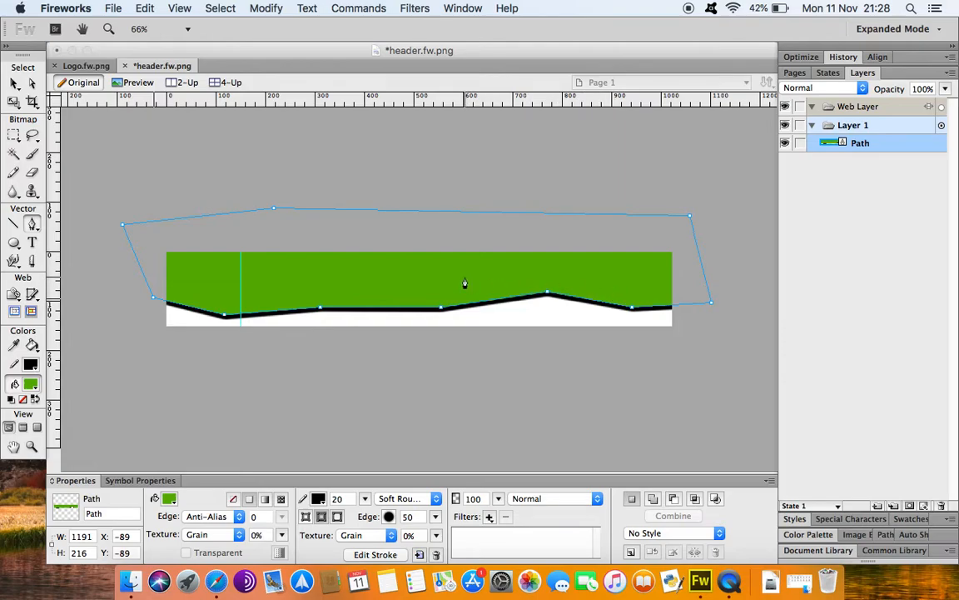
left_click(15, 83)
left_click_drag(318, 283, 326, 268)
key("Delete")
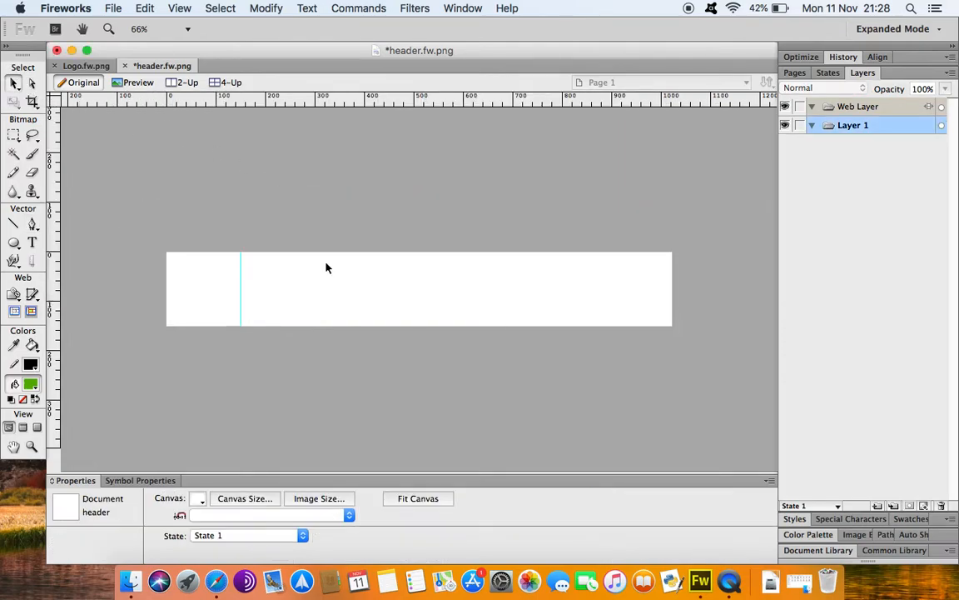
- Draw the first two curling wave crests with the Pen tool, starting just outside the canvas's lower-left corner
key("p")
left_click(159, 325)
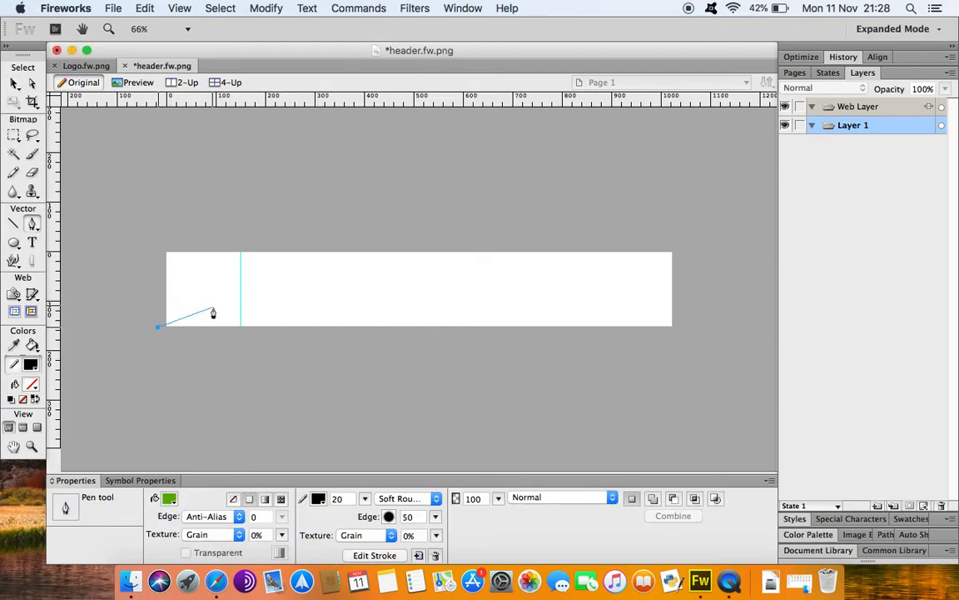
left_click(190, 282)
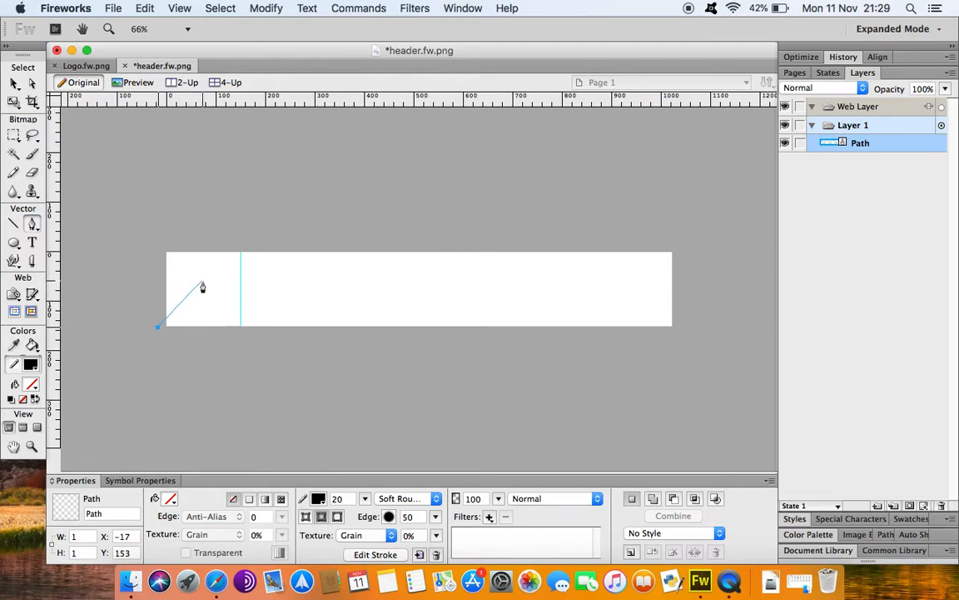
mouse_move(207, 284)
left_mouse_down()
mouse_move(229, 285)
mouse_move(251, 304)
mouse_move(312, 278)
mouse_move(375, 294)
mouse_move(344, 303)
left_mouse_up()
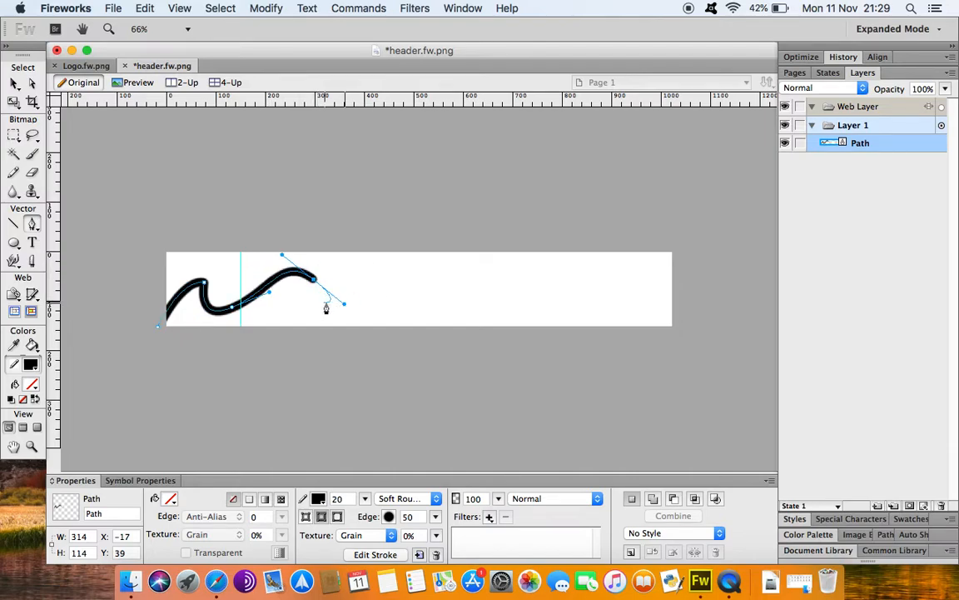
left_click(313, 279)
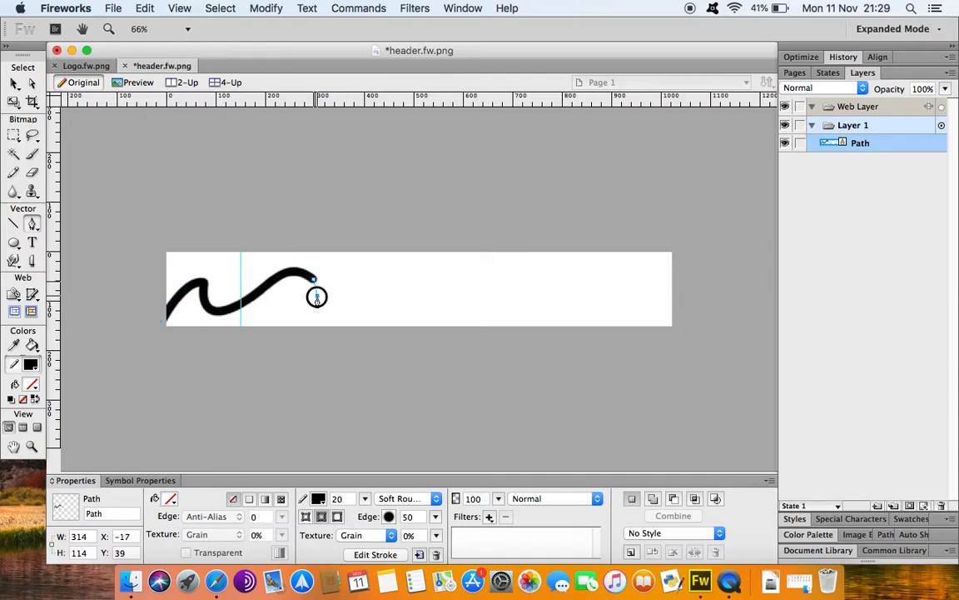
left_click_drag(304, 306, 348, 281)
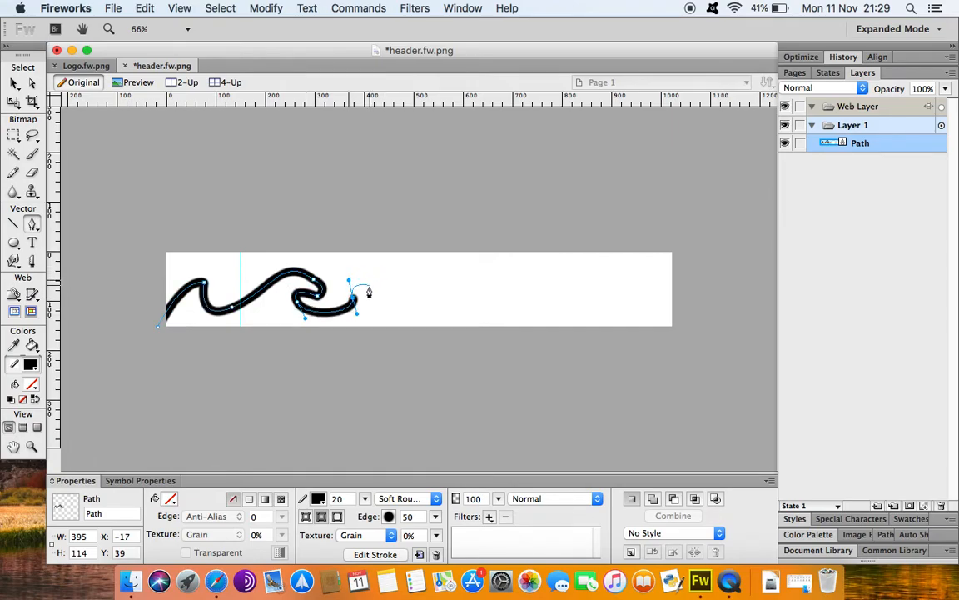
- Continue the wave path with a small crest, a taller crest and a gentle swell that runs past the canvas's right edge
left_click(363, 290)
mouse_move(400, 306)
left_mouse_down()
mouse_move(409, 289)
mouse_move(501, 272)
mouse_move(505, 306)
mouse_move(575, 290)
left_mouse_up()
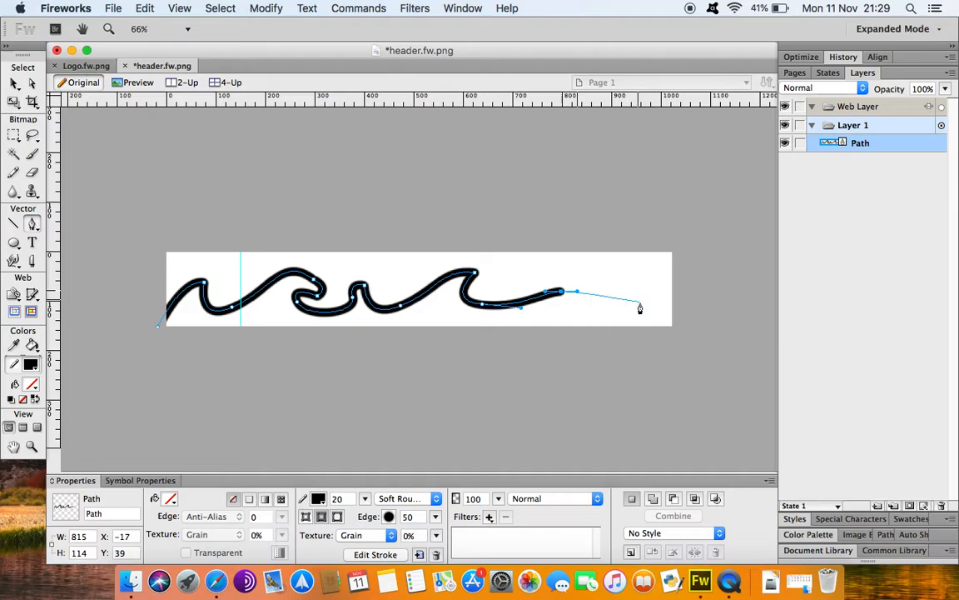
left_click_drag(640, 305, 658, 310)
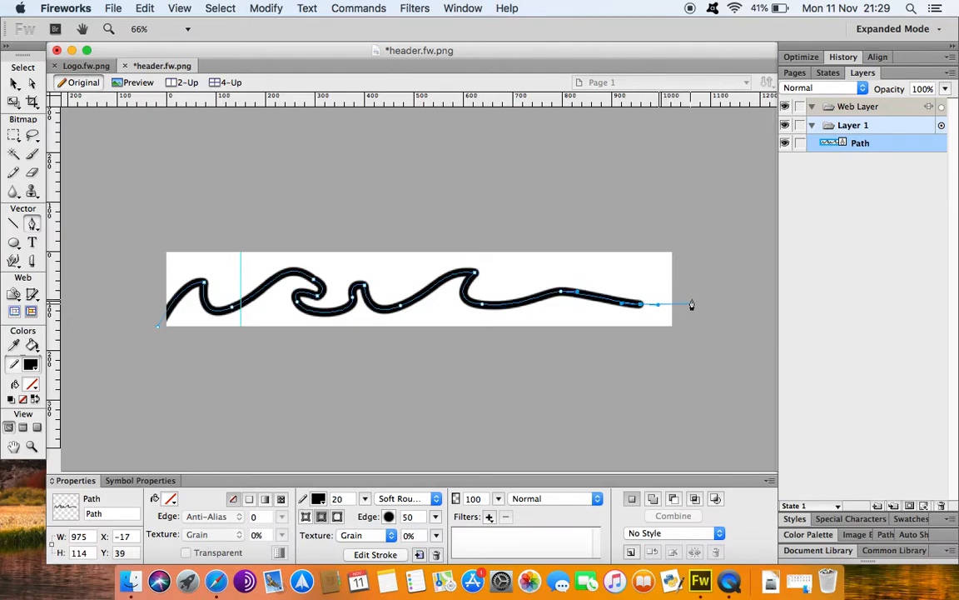
left_click(689, 315, "shift")
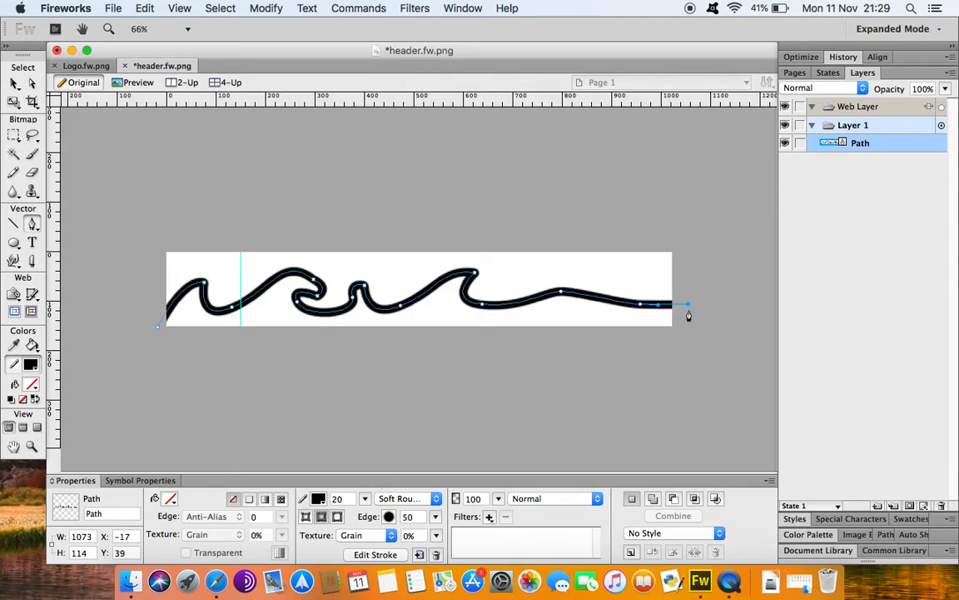
- Close the wave path with straight segments running below the canvas back to its starting point
left_click(688, 351, "shift")
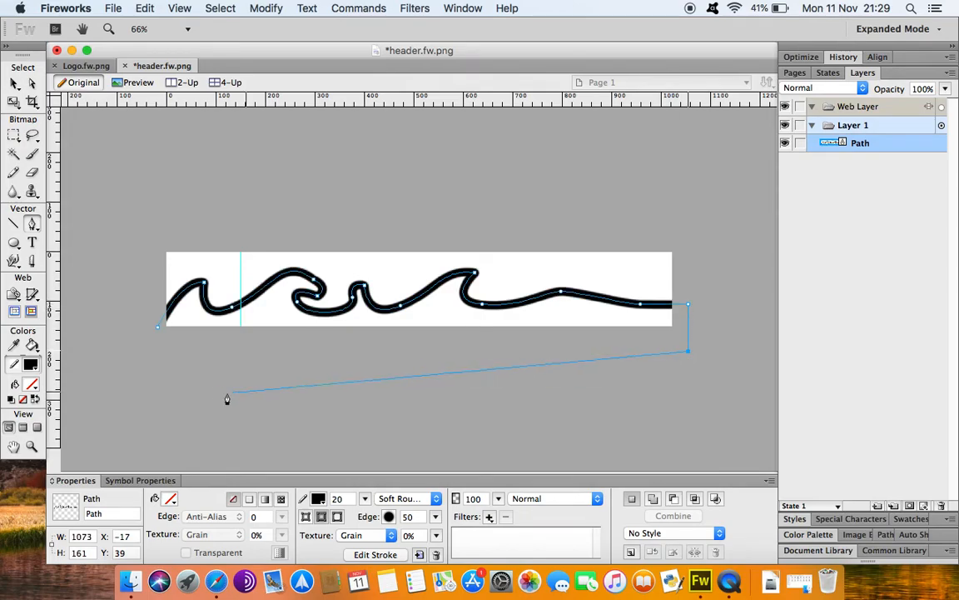
left_click(158, 345)
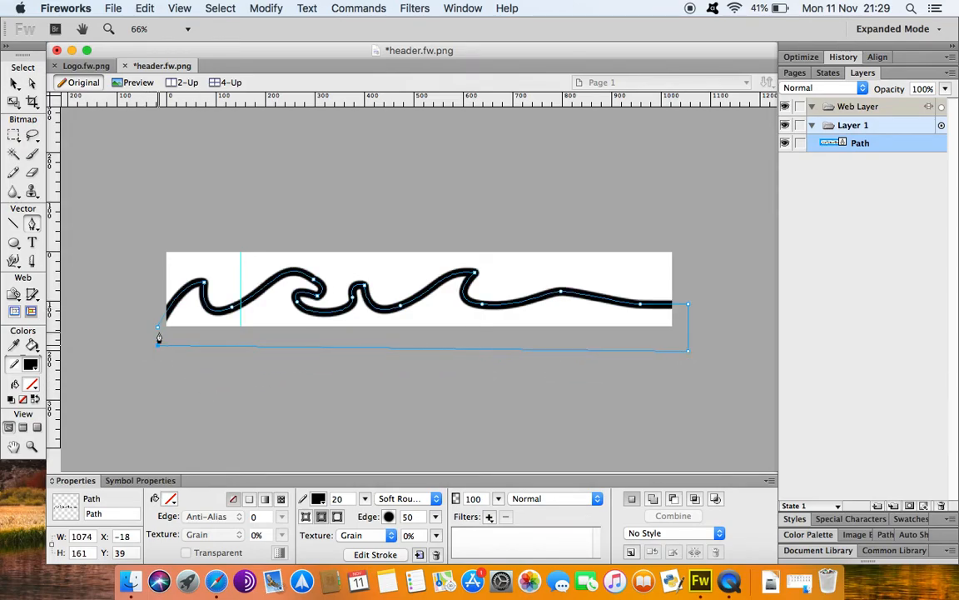
left_click(157, 333)
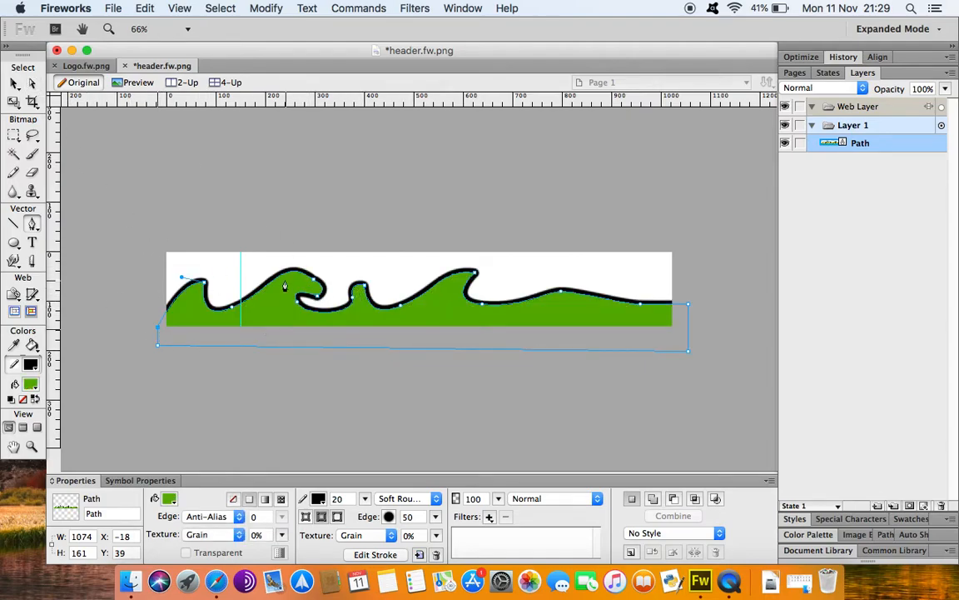
- Move the wave shape up about 7 pixels and set its stroke size to 10
left_click(13, 83)
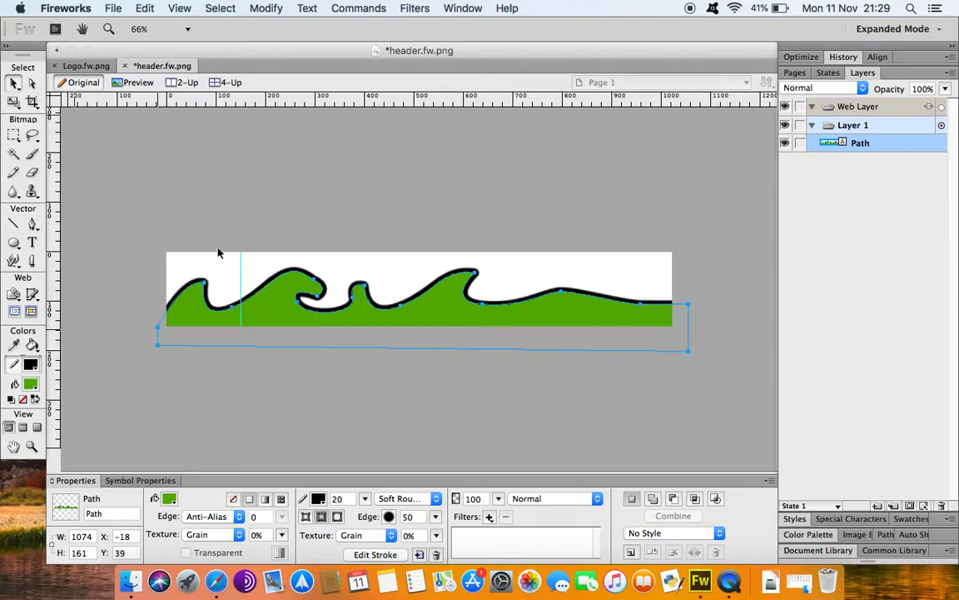
left_click(283, 310)
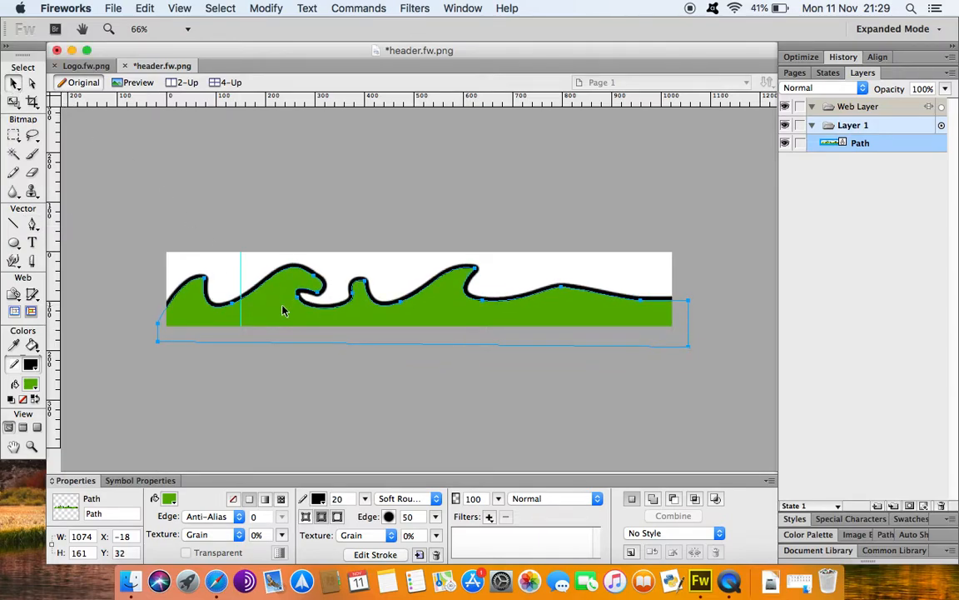
double_click(341, 498)
type("10")
key("Return")
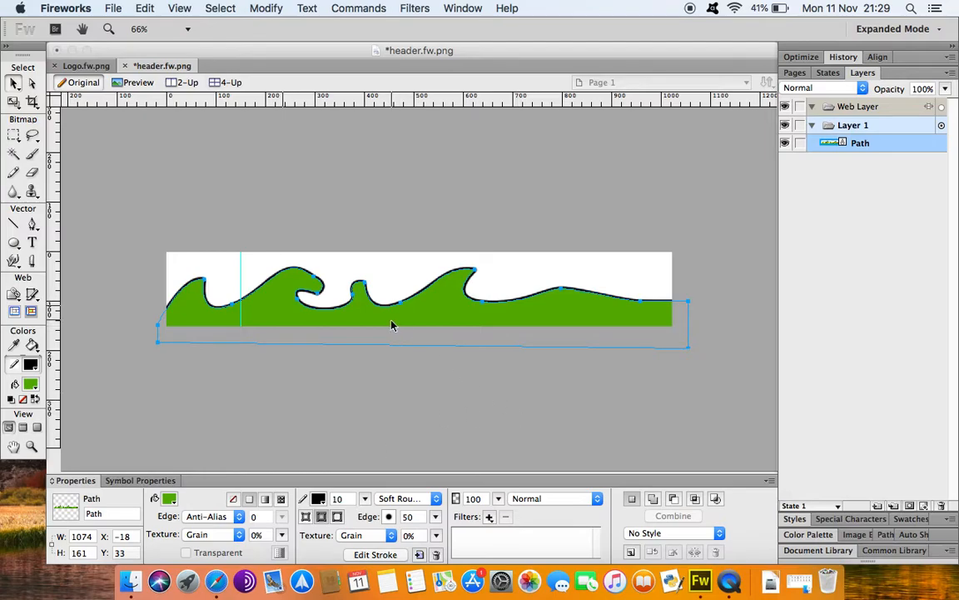
- Lower the top of the second wave crest slightly by adjusting its curve handle with the Subselection tool
left_click(31, 83)
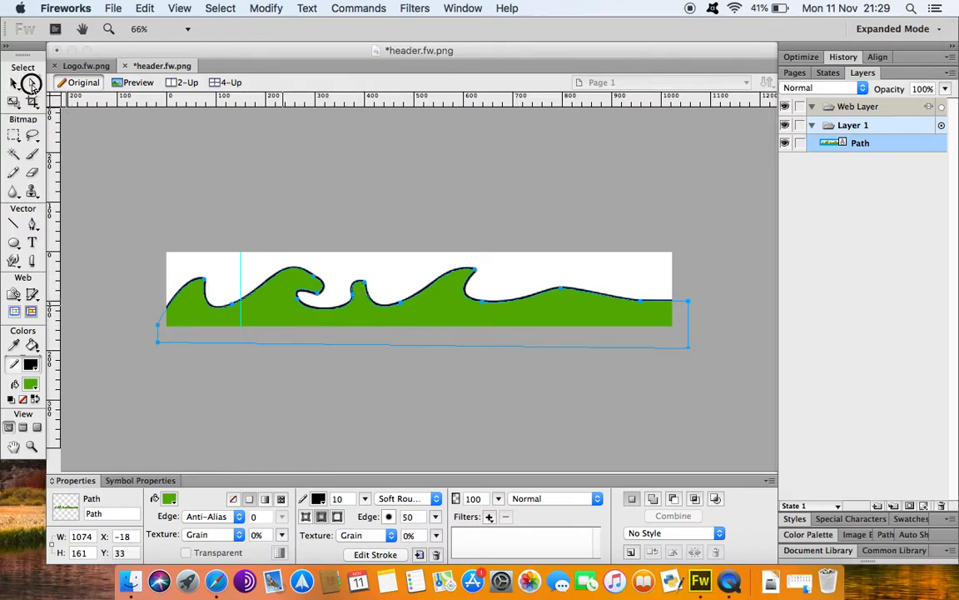
left_click(315, 279)
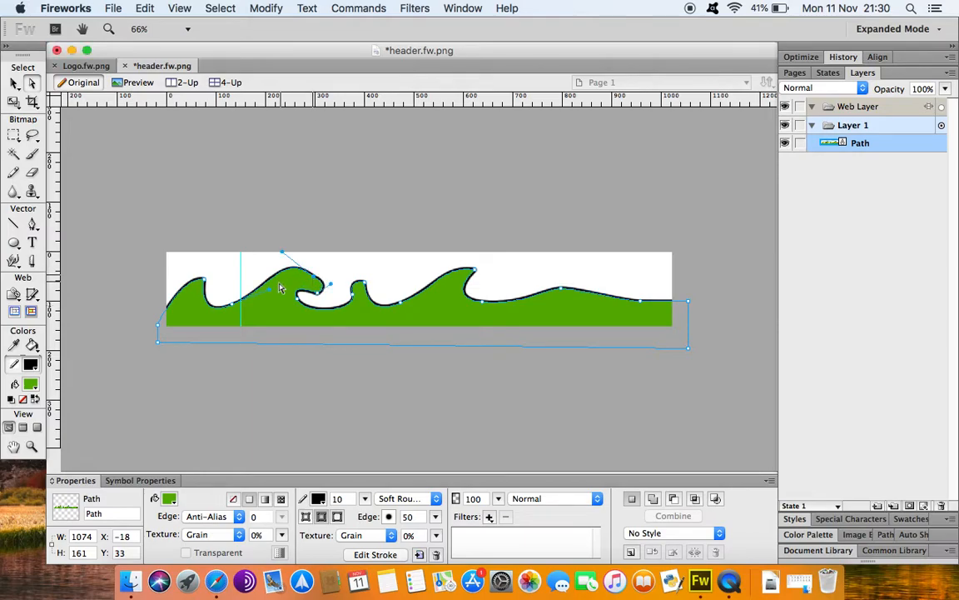
left_click_drag(283, 257, 279, 266)
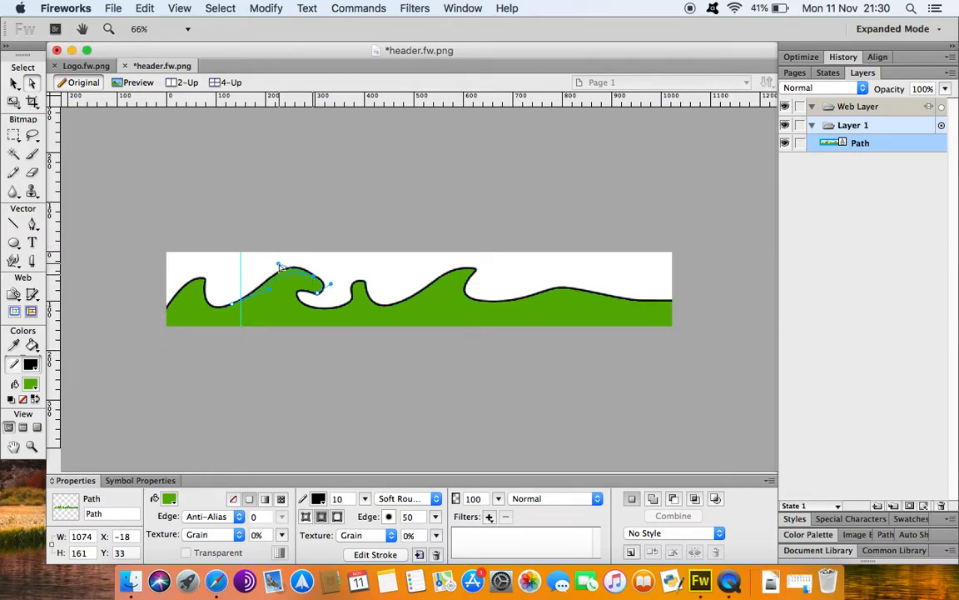
- Reshape the small middle crest into a narrower, more pointed tip by adjusting its anchor point and curve handle
left_click(366, 289)
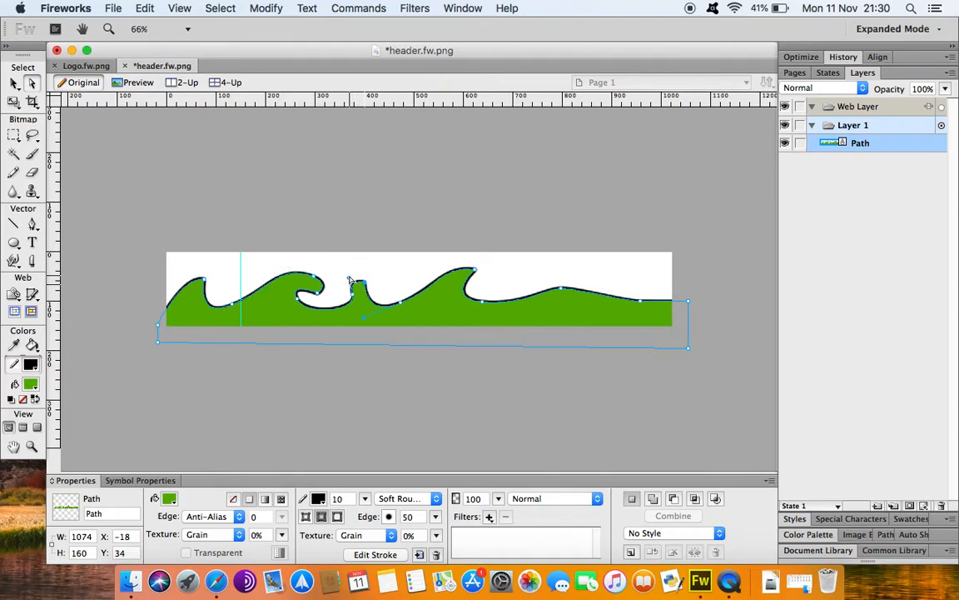
left_click_drag(349, 278, 353, 278)
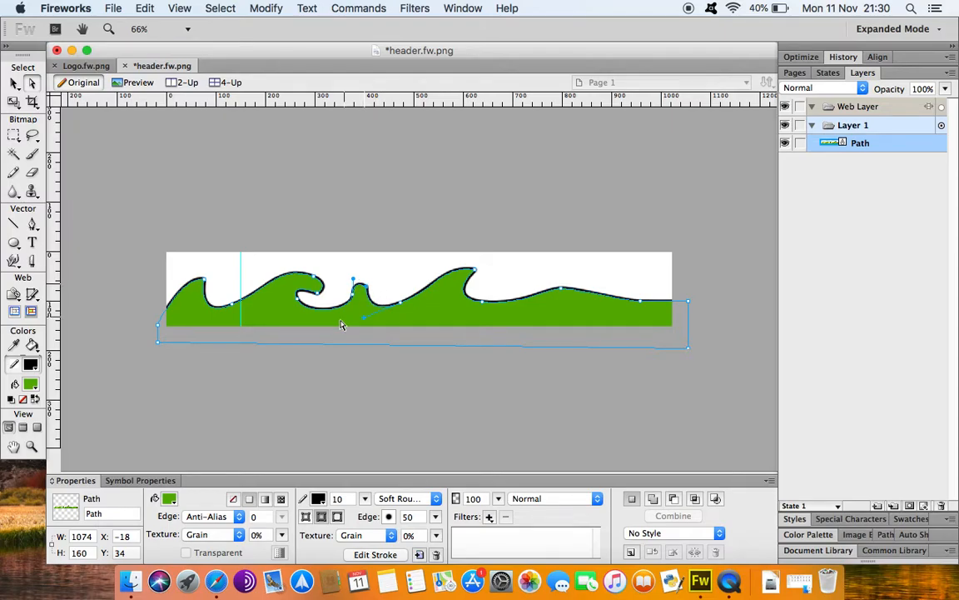
key("super+minus")
key("super+equal")
key("super+equal")
key("super+equal")
key("super+equal")
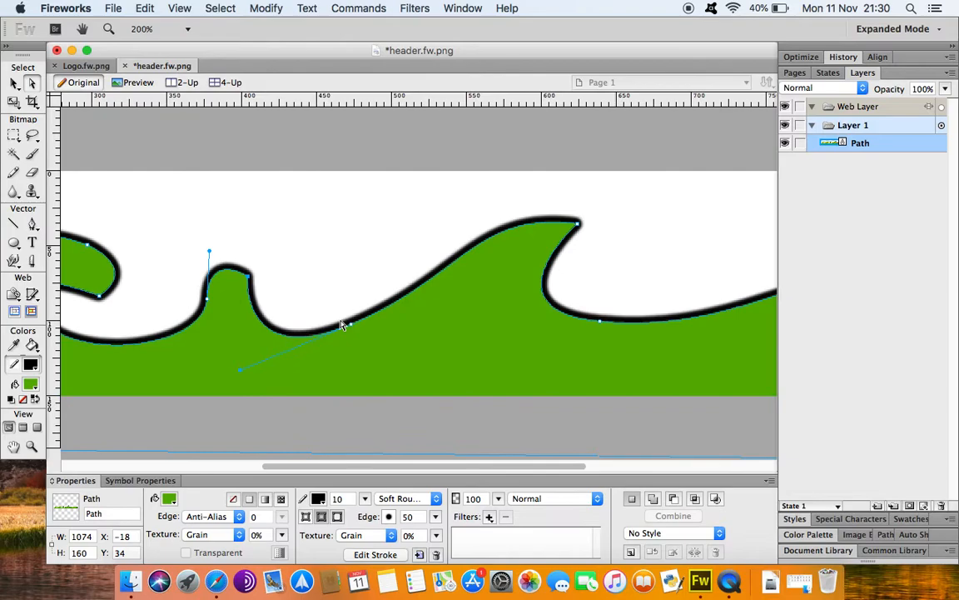
left_click_drag(209, 250, 233, 263)
key("super+minus")
key("super+minus")
key("super+minus")
key("super+minus")
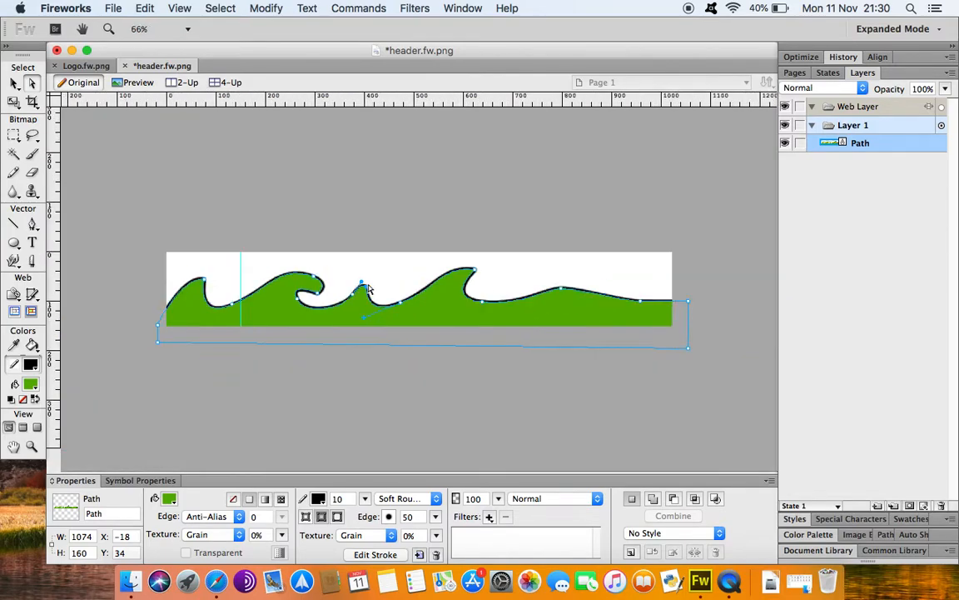
key("super+equal")
key("super+equal")
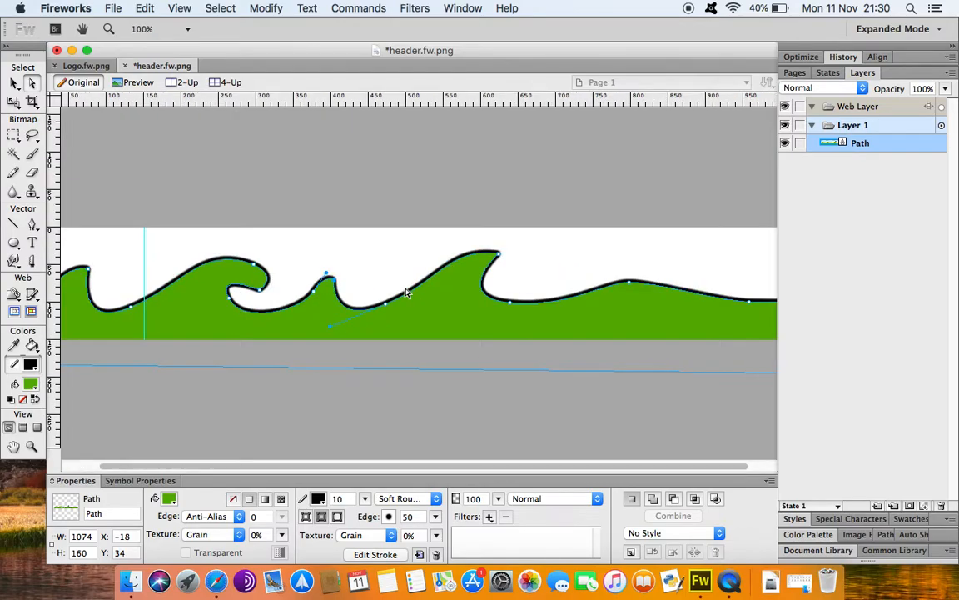
key("super+minus")
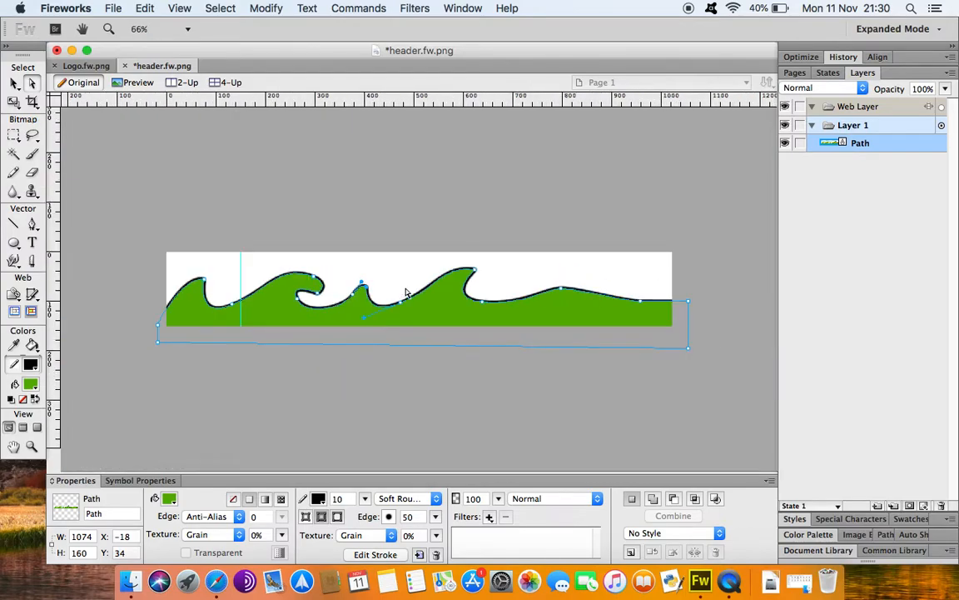
- Fill the wave shape with a linear gradient running from light blue at the crests to dark navy blue below
left_click(170, 499)
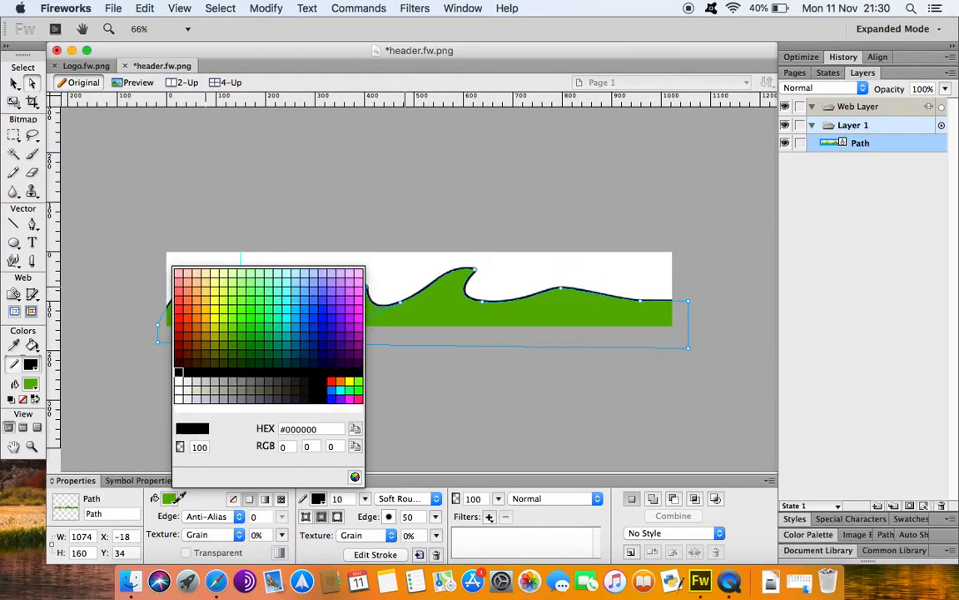
left_click(300, 347)
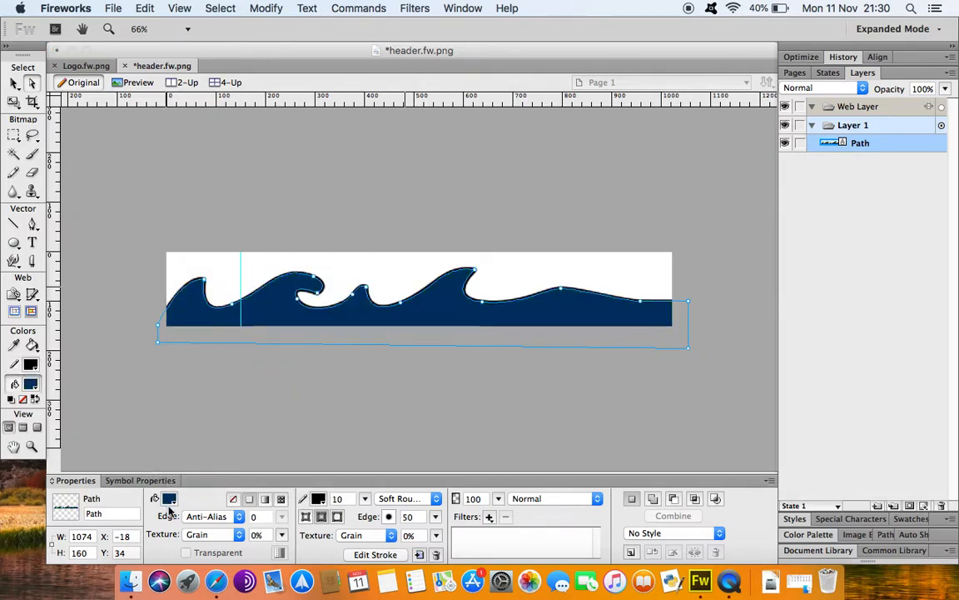
left_click(265, 498)
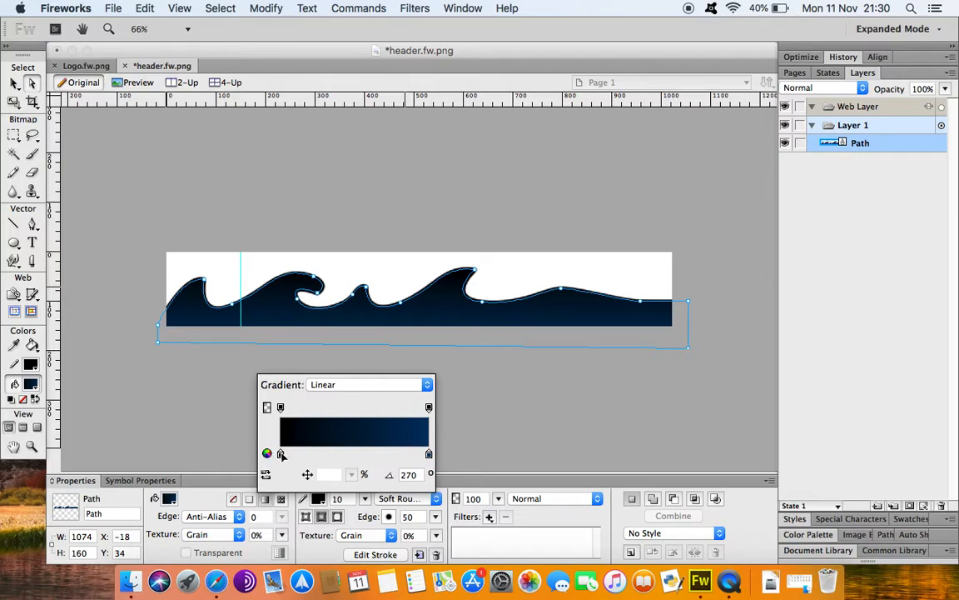
left_click(281, 454)
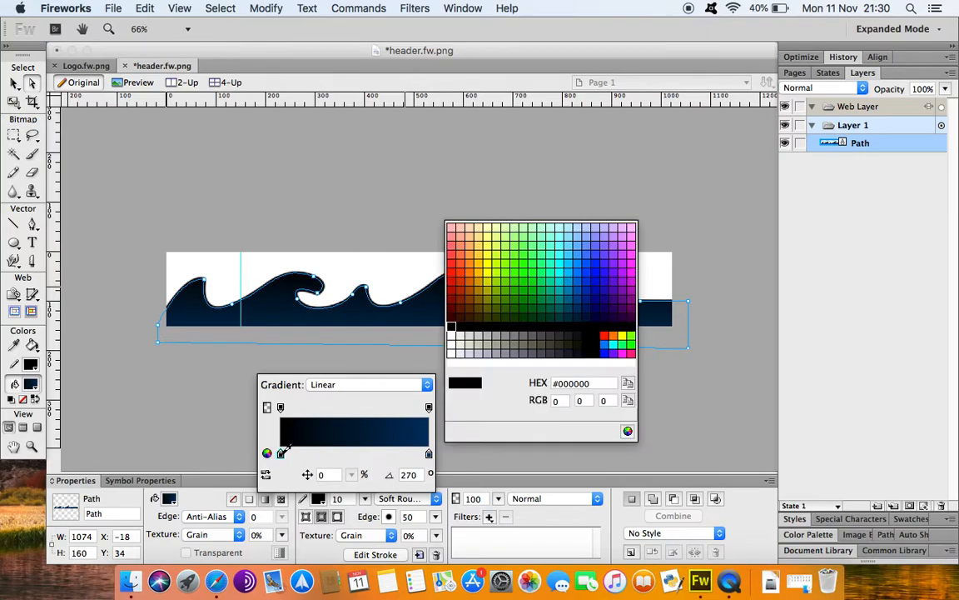
left_click(569, 237)
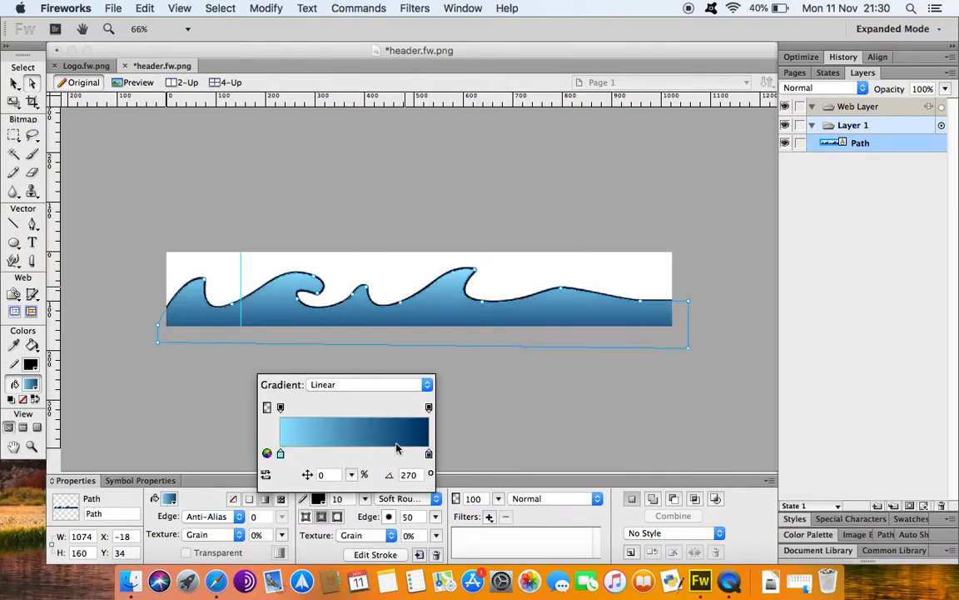
- Try the Radial and Satin gradient types on the wave shape's fill
left_click(425, 385)
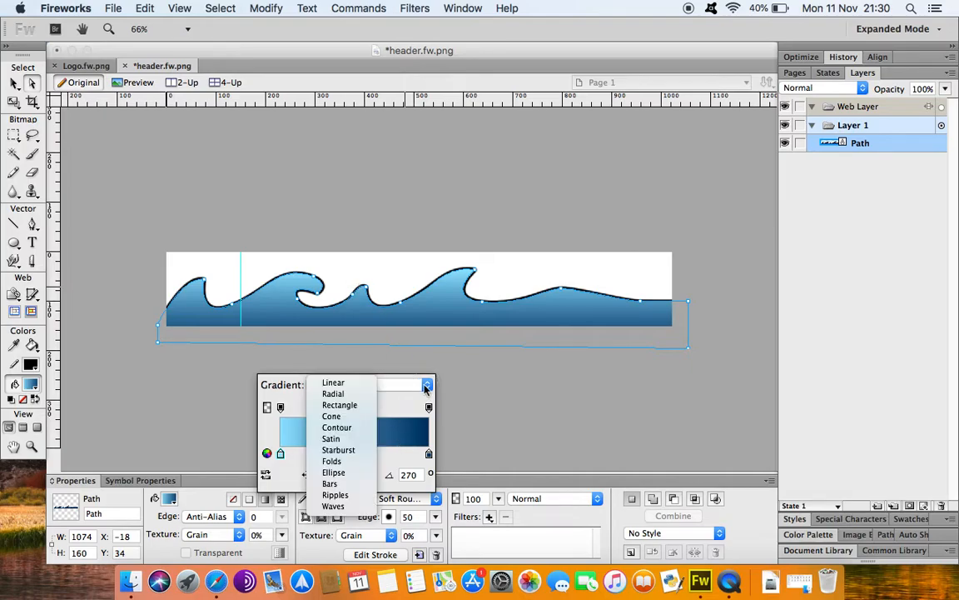
left_click(332, 396)
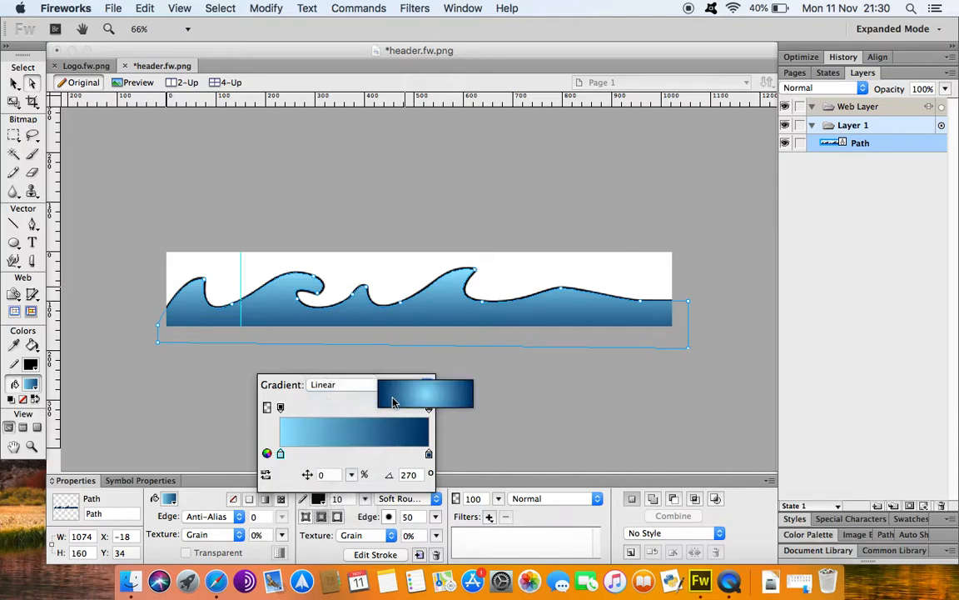
left_click(426, 385)
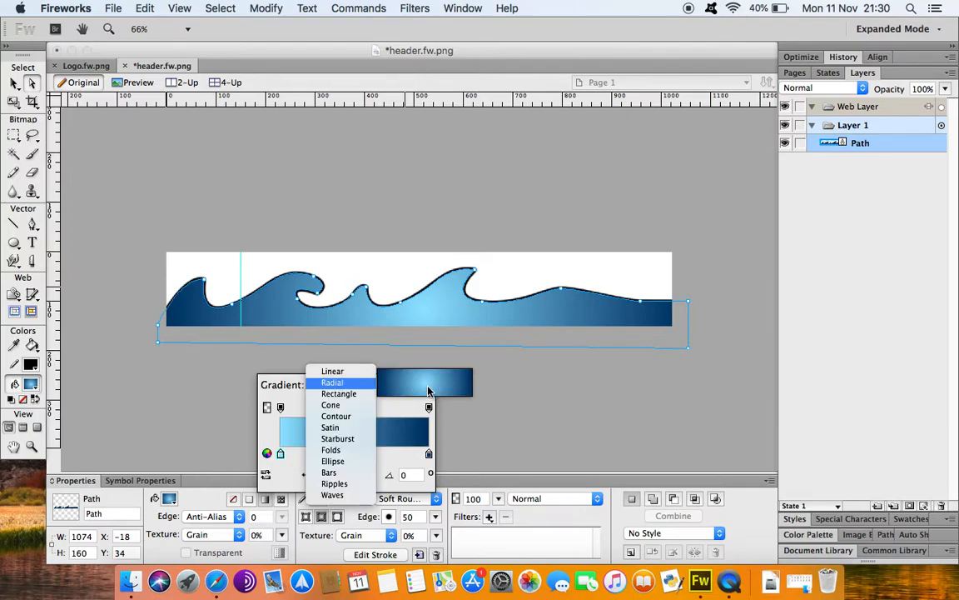
left_click(357, 427)
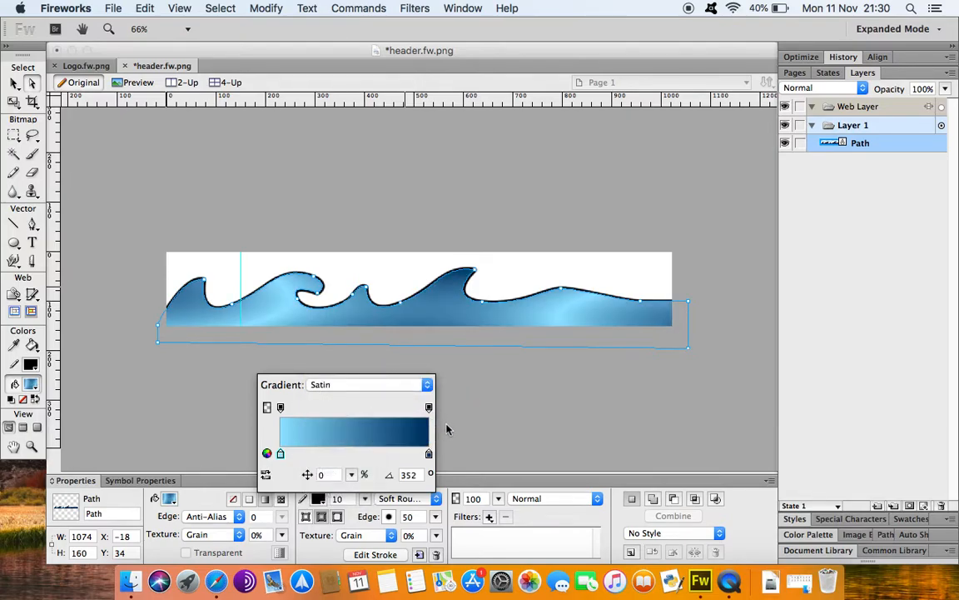
- Change the wave shape's gradient fill type to Waves and deselect the shape
left_click(427, 385)
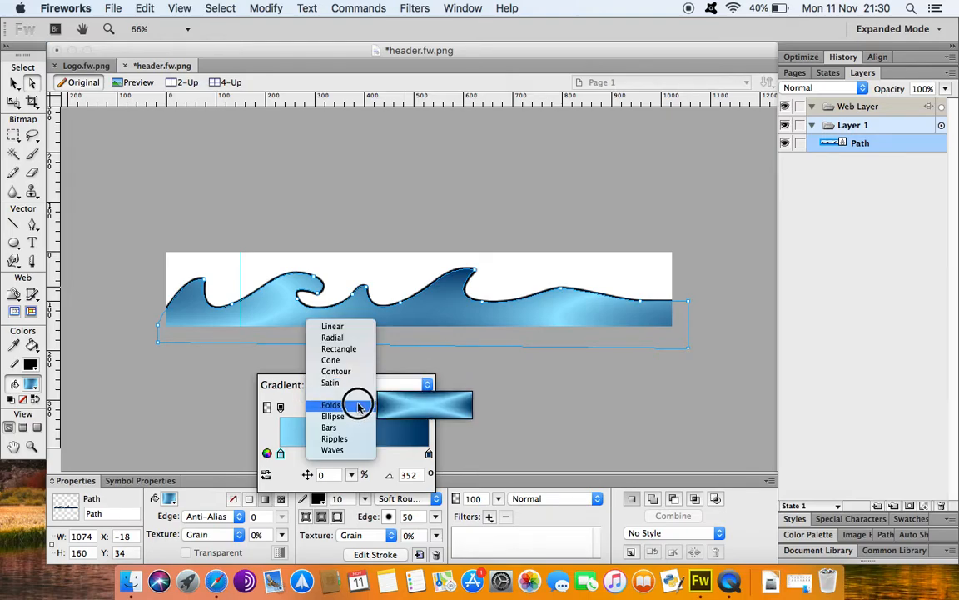
left_click(337, 450)
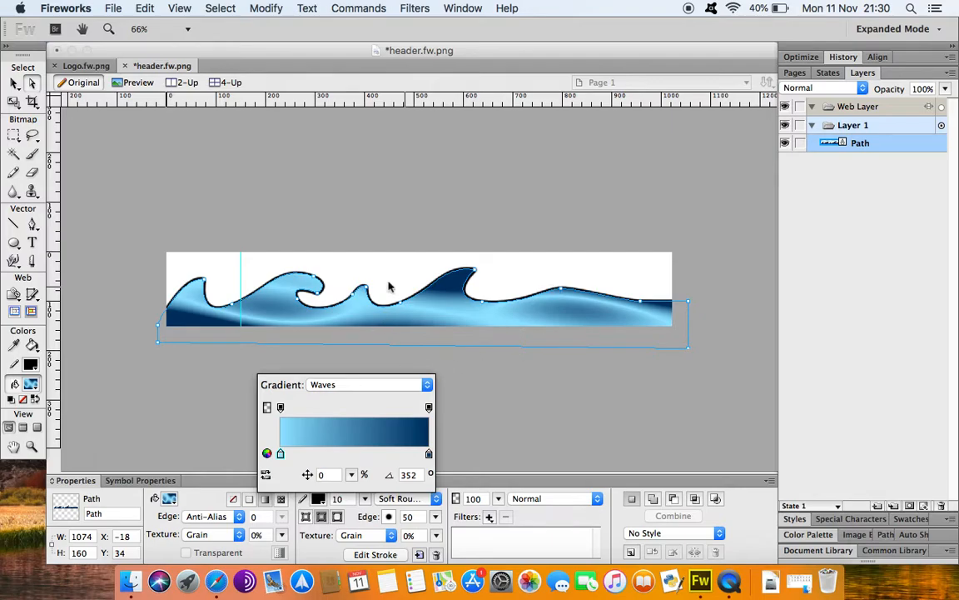
left_click(414, 187)
left_click(204, 197)
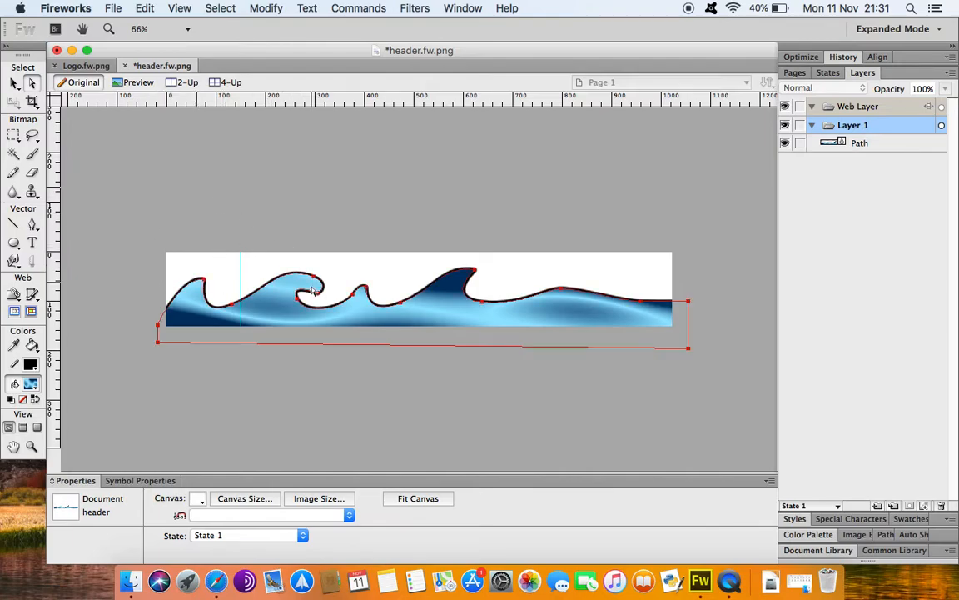
- Move the whole wave shape up and slightly right to about X -13, Y 8
key("o")
key("ctrl+z")
key("super+z")
key("super+z")
key("super+z")
key("super+z")
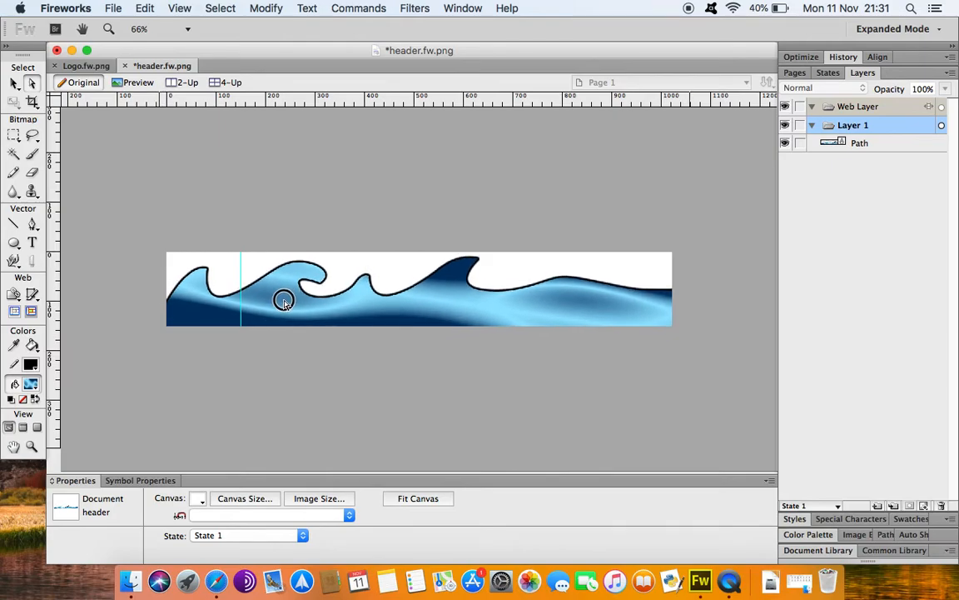
key("super+z")
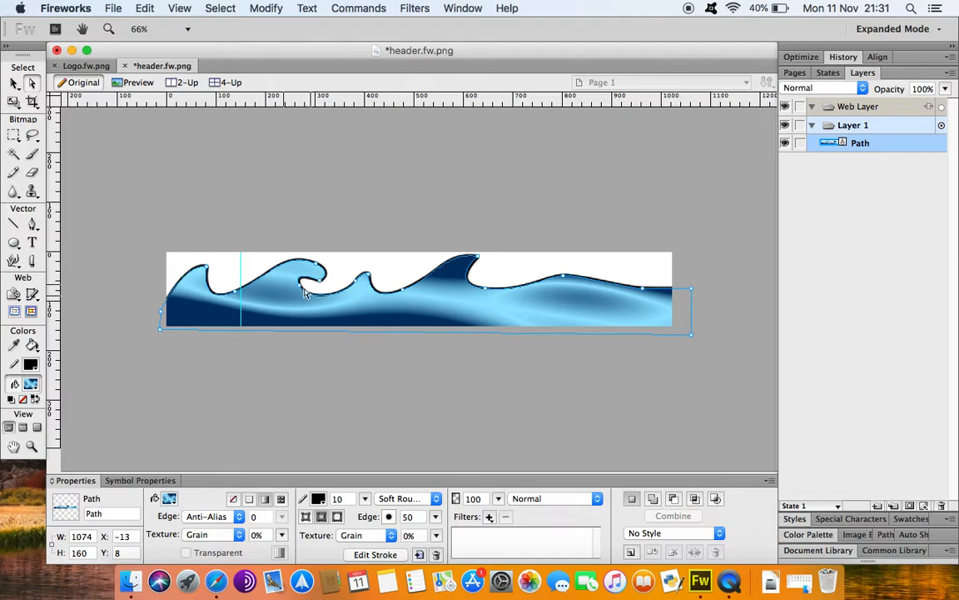
- Reshape the curled tip of the second wave crest by shifting its inner anchor point right and adjusting the tip's curve handle
left_click(303, 289)
left_click(319, 280)
left_click(322, 285)
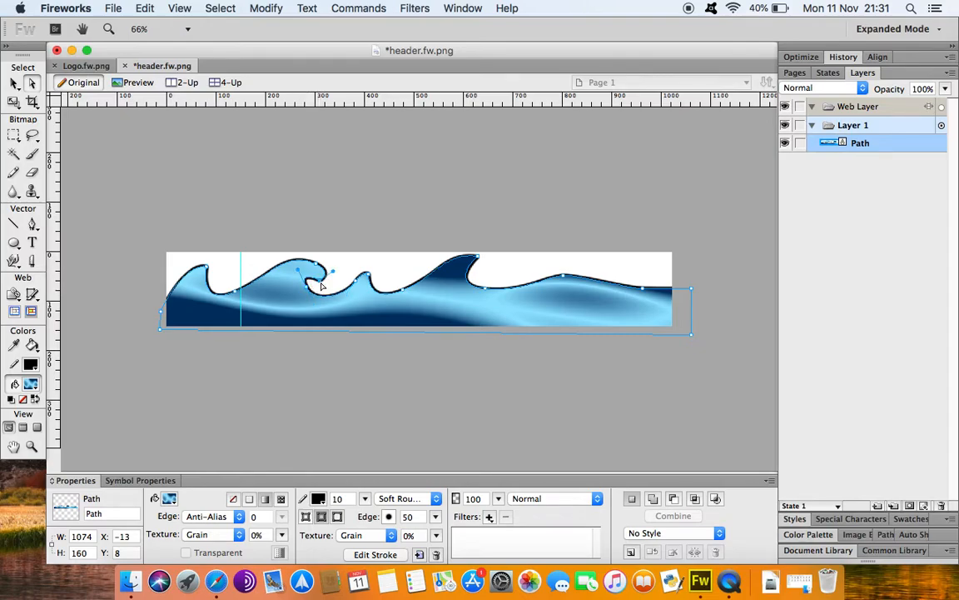
left_click_drag(332, 276, 337, 278)
left_click(354, 347)
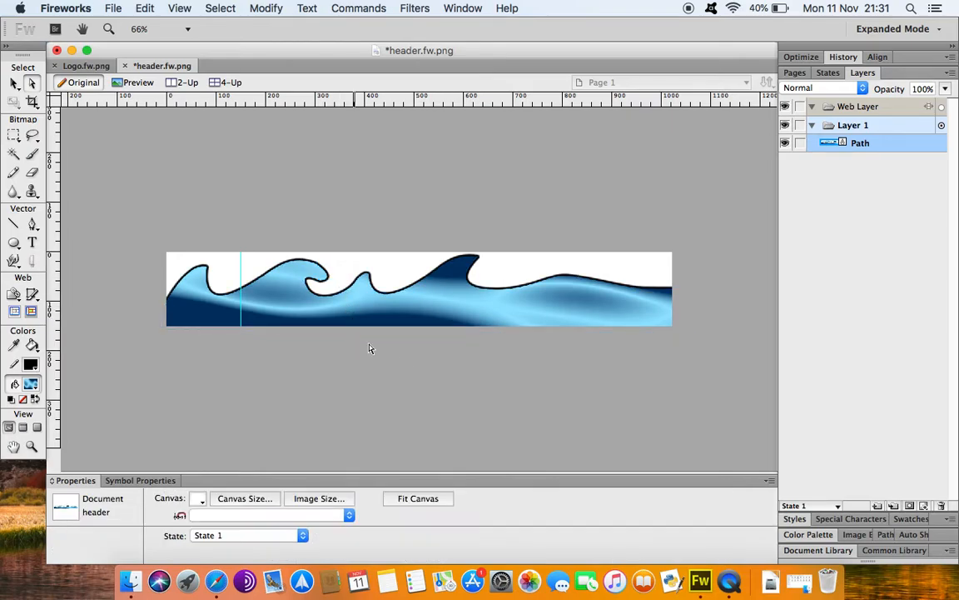
- Nudge the tip anchor of the large dark crest down about 8 pixels and further to the right
left_click(477, 260)
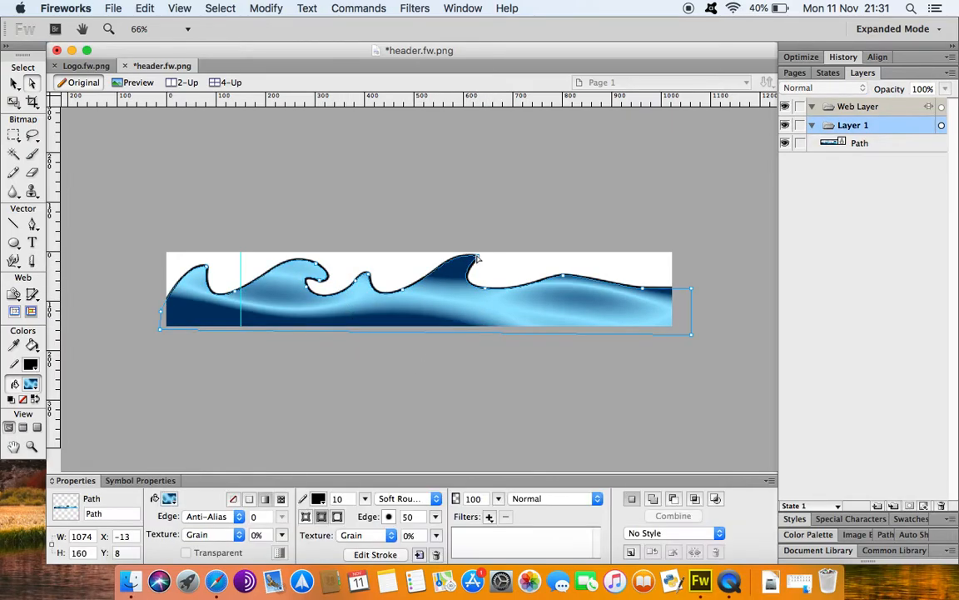
left_click(479, 258)
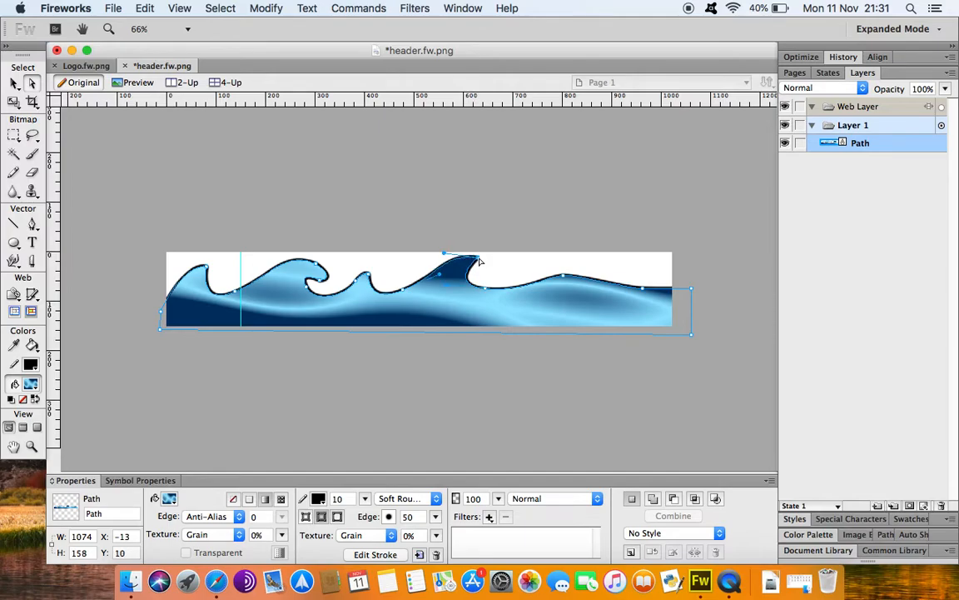
key("Down")
key("Down")
key("Down")
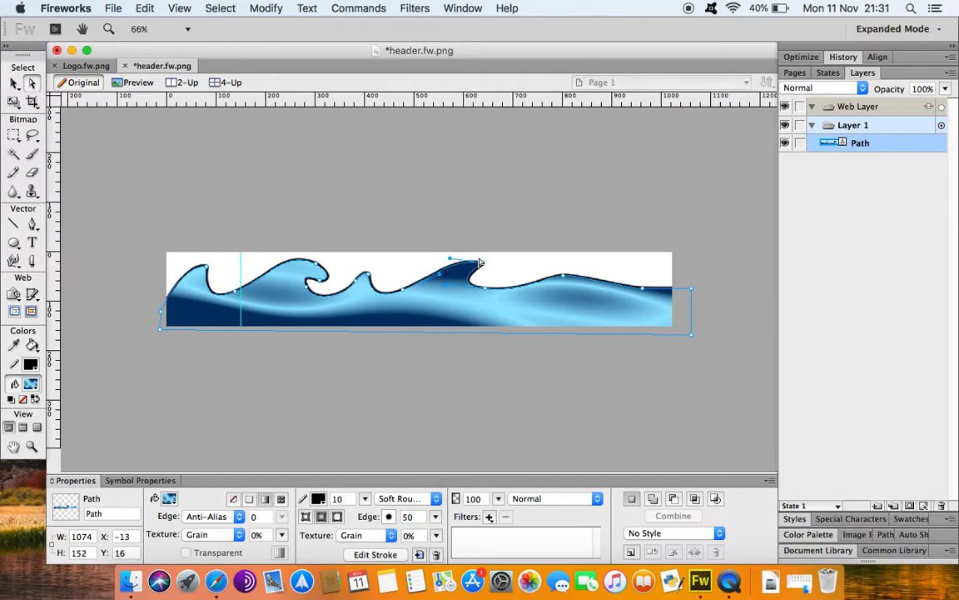
key("shift+Right")
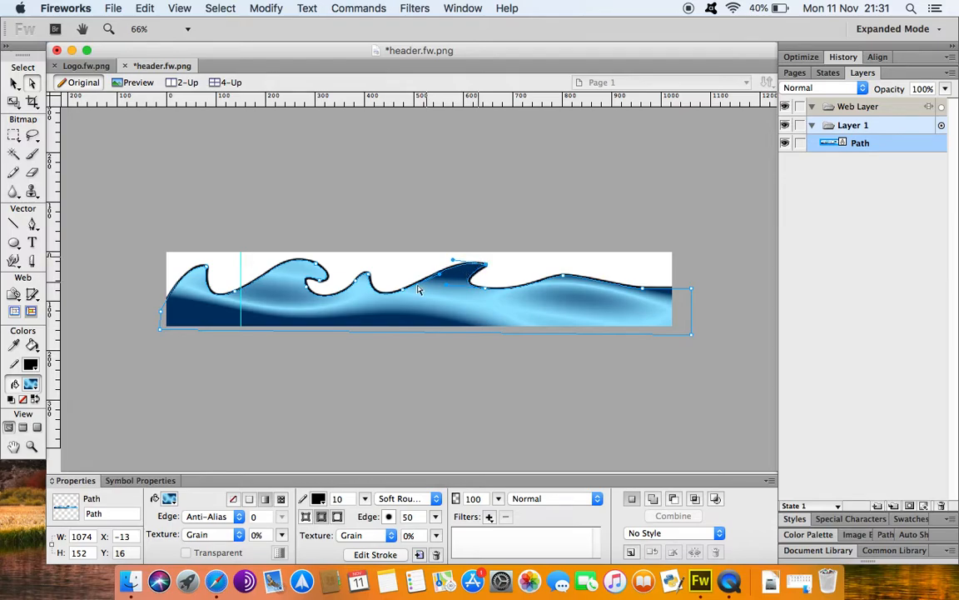
- Shift the small middle crest's tip slightly right and adjust the trough curve just under the large dark crest
left_click(364, 269)
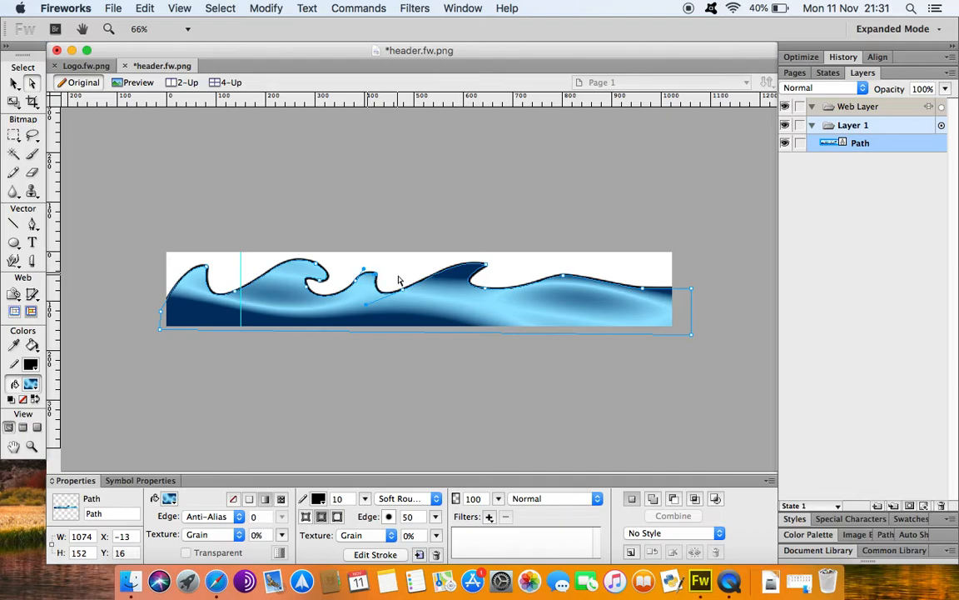
left_click(456, 381)
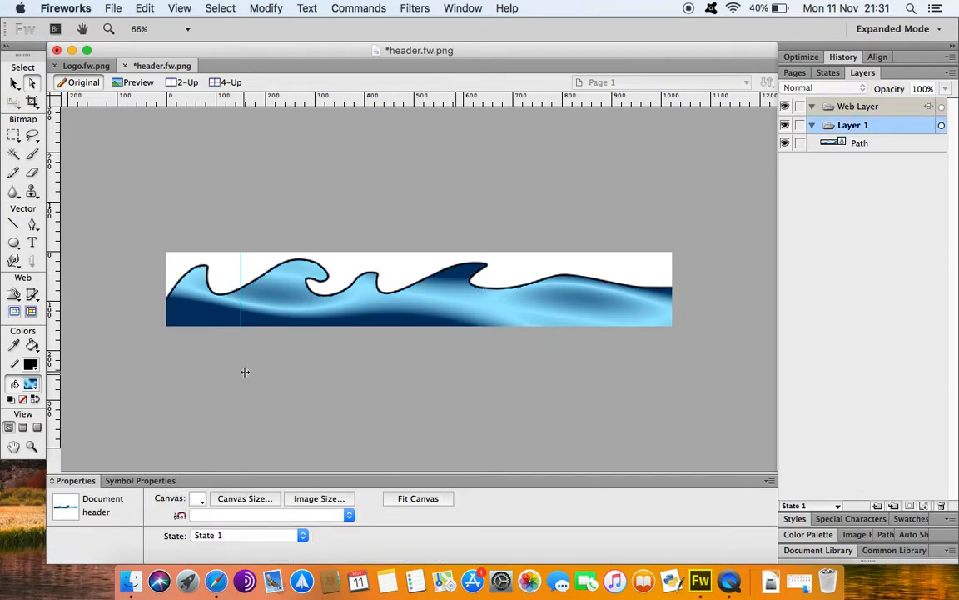
left_click(476, 288)
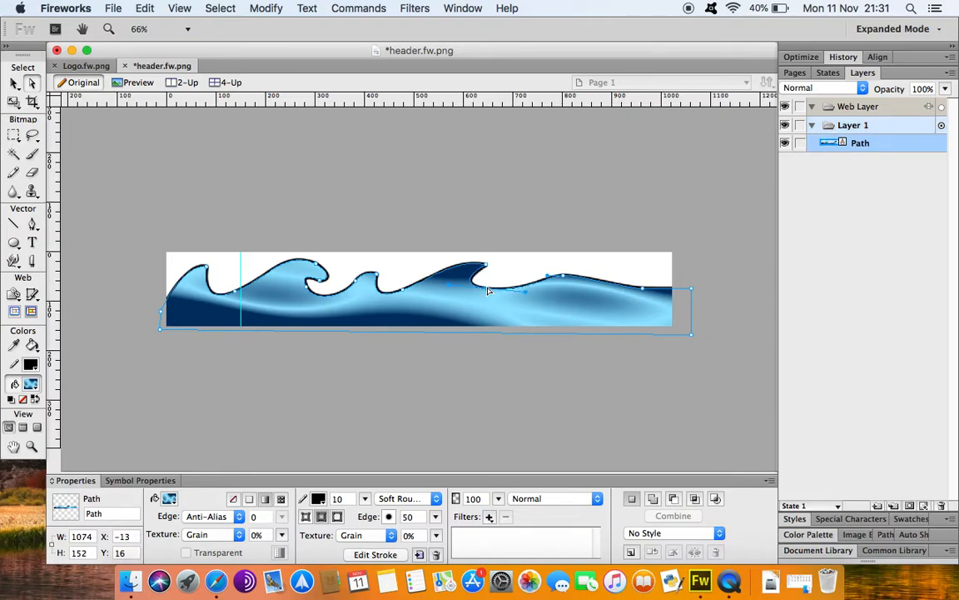
left_click(417, 368)
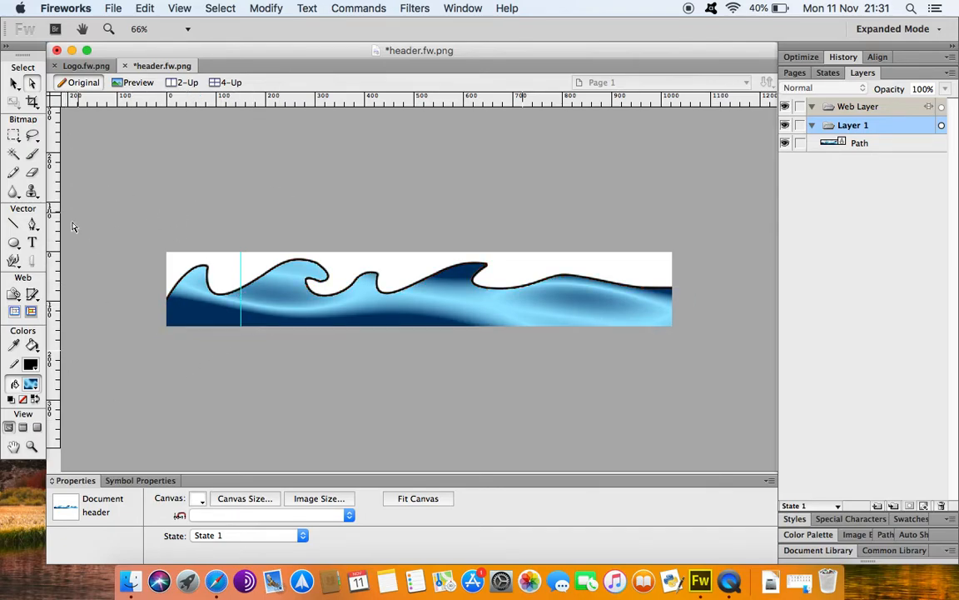
- Add the text "home" over the waves and move it right to about X 92
left_click(31, 241)
left_click(268, 306)
type("home")
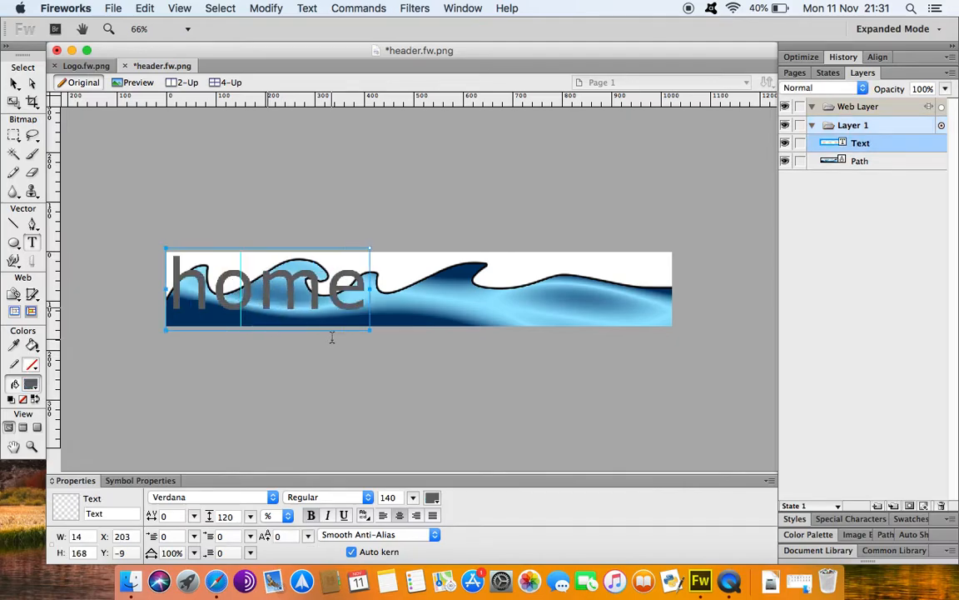
left_click(14, 84)
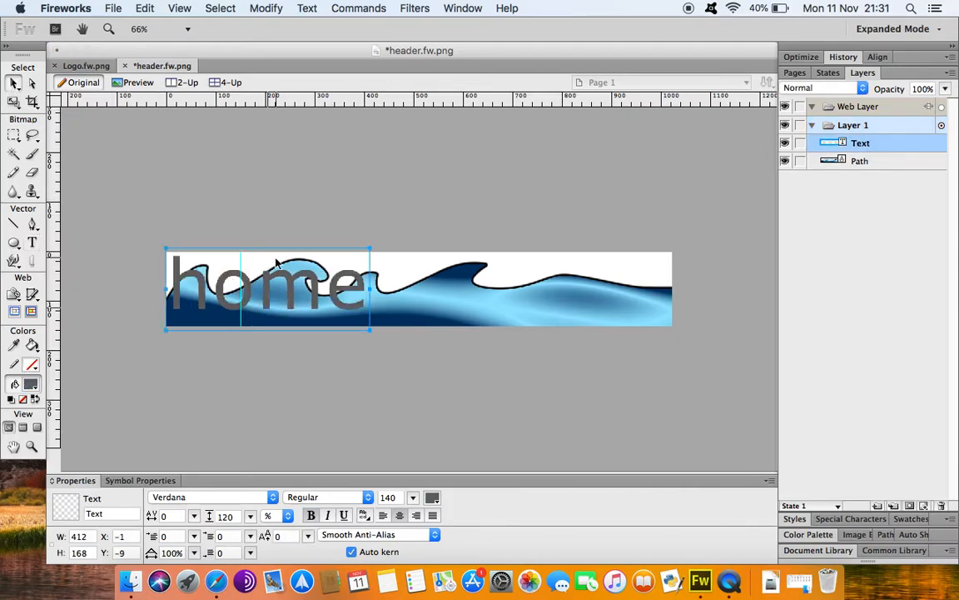
left_click_drag(366, 301, 411, 310)
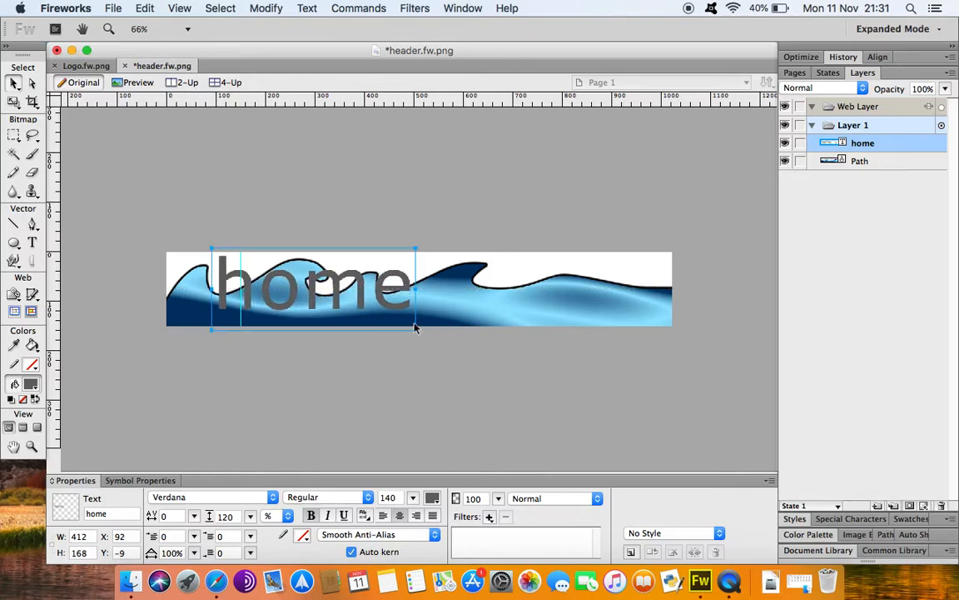
- Set the "home" text size to 50 and place it just right of the guide, at about X 170, Y 75
left_click(398, 498)
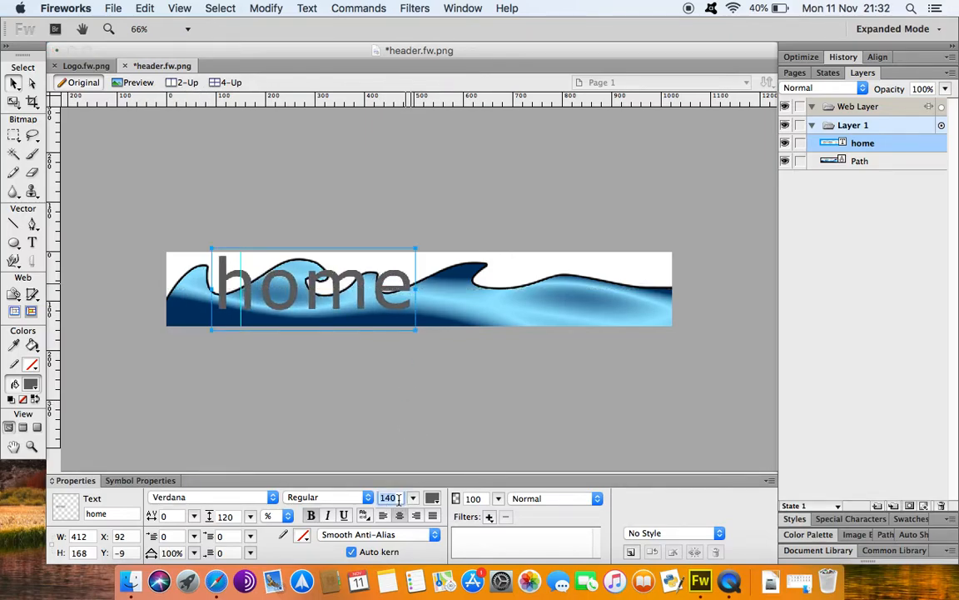
type("50")
key("Return")
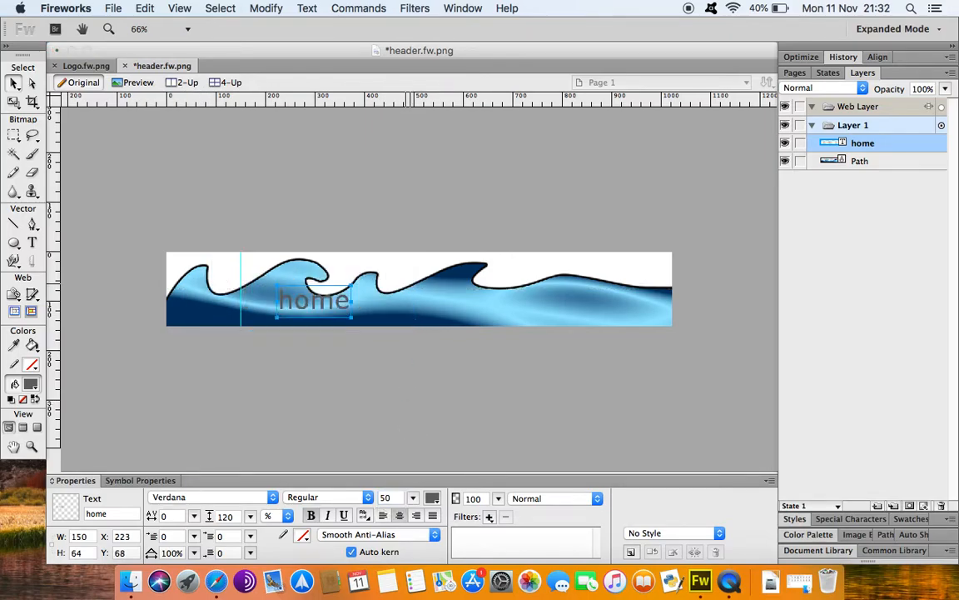
left_click_drag(311, 306, 284, 312)
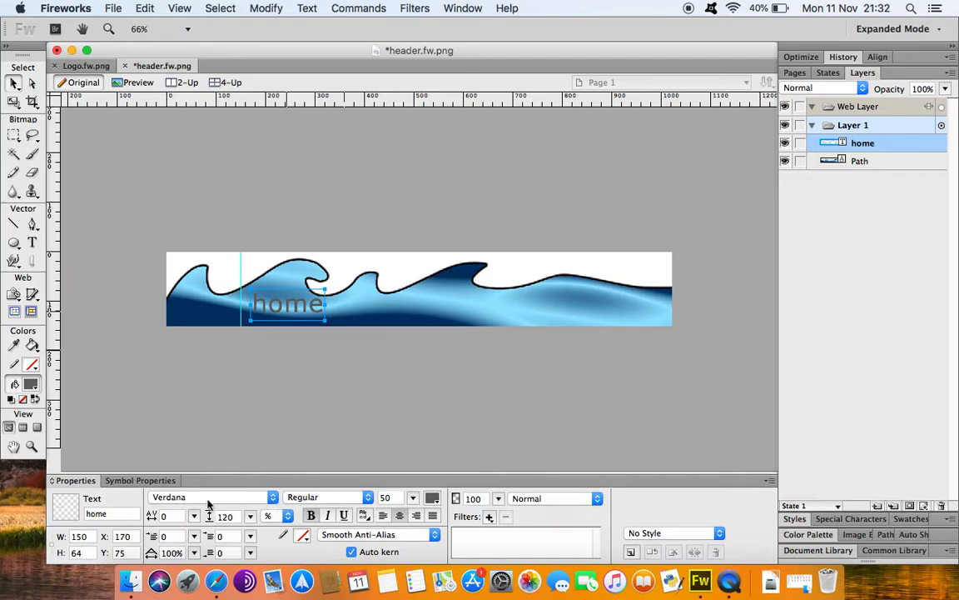
- Colour the "home" text white and add a black Glow filter to it
left_click(432, 498)
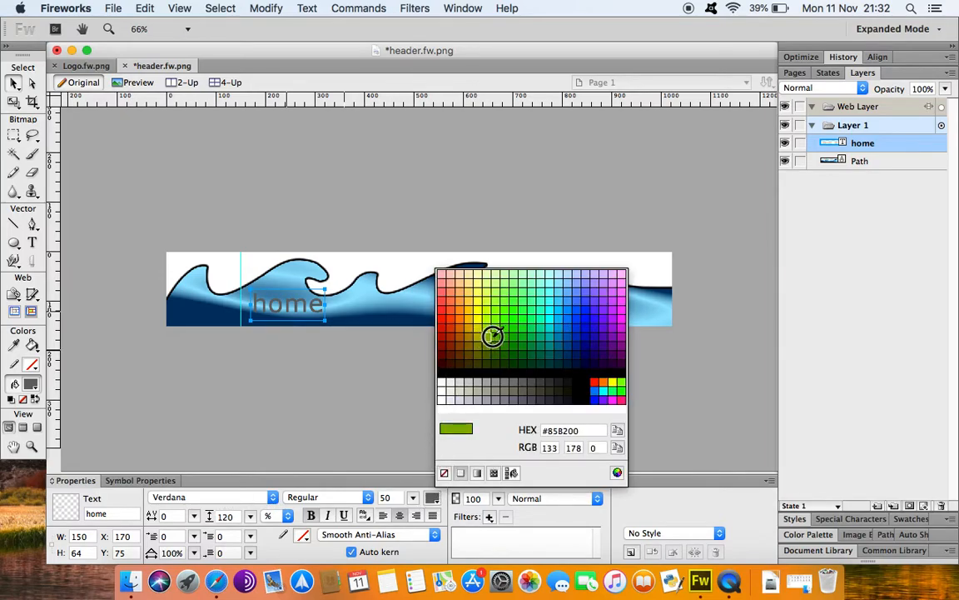
left_click(444, 379)
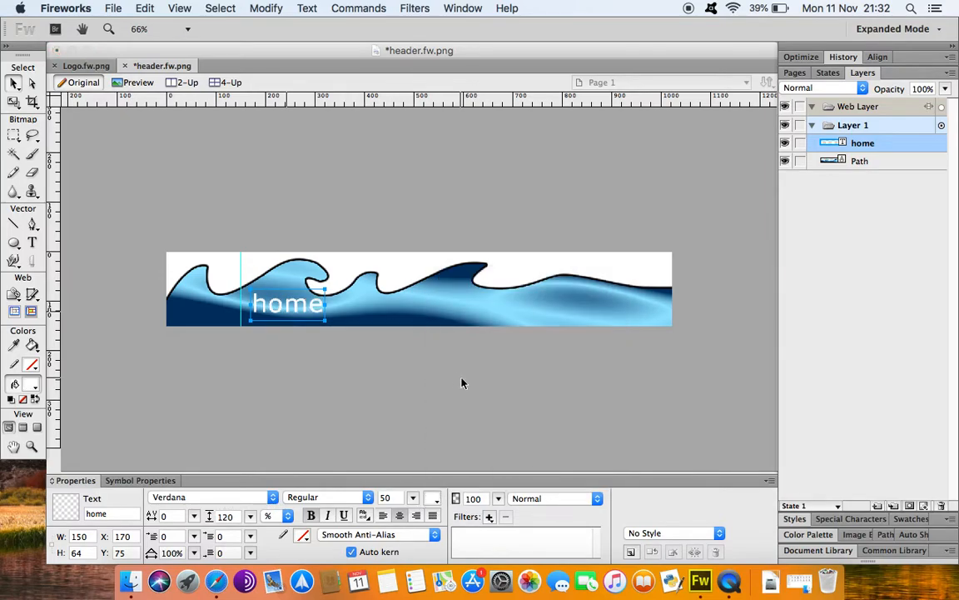
left_click(488, 516)
mouse_move(547, 516)
mouse_move(556, 551)
mouse_move(611, 511)
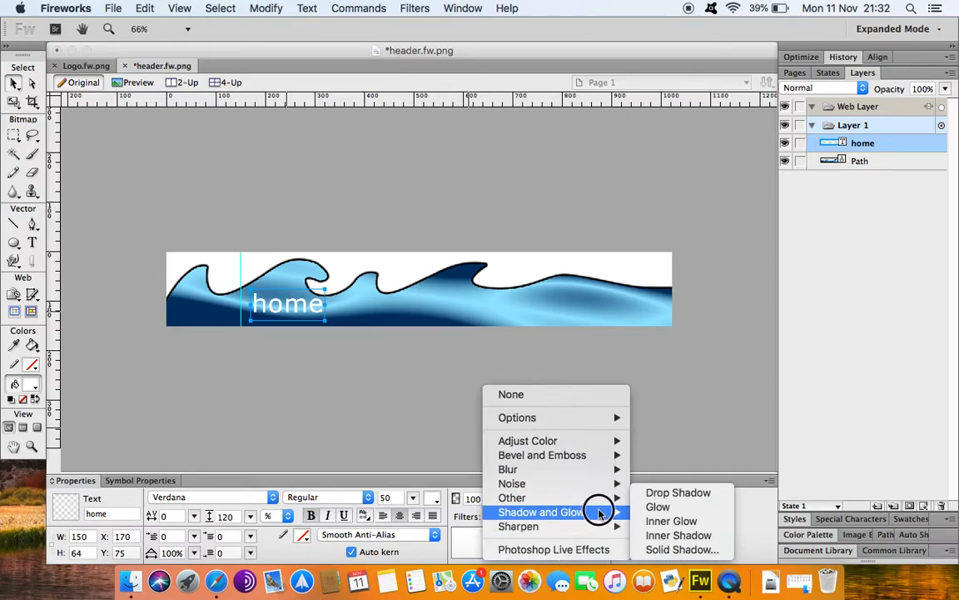
left_click(650, 507)
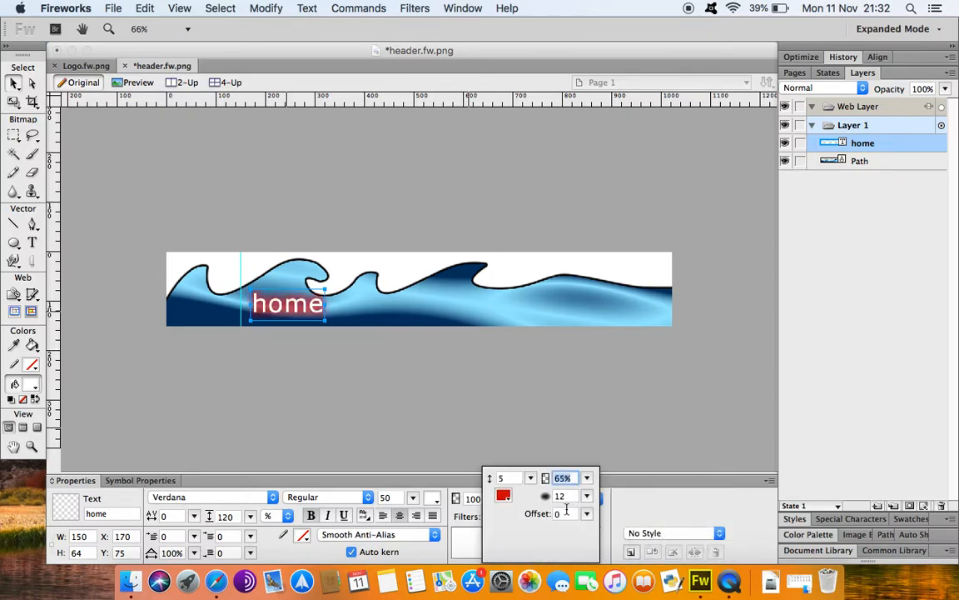
left_click(503, 497)
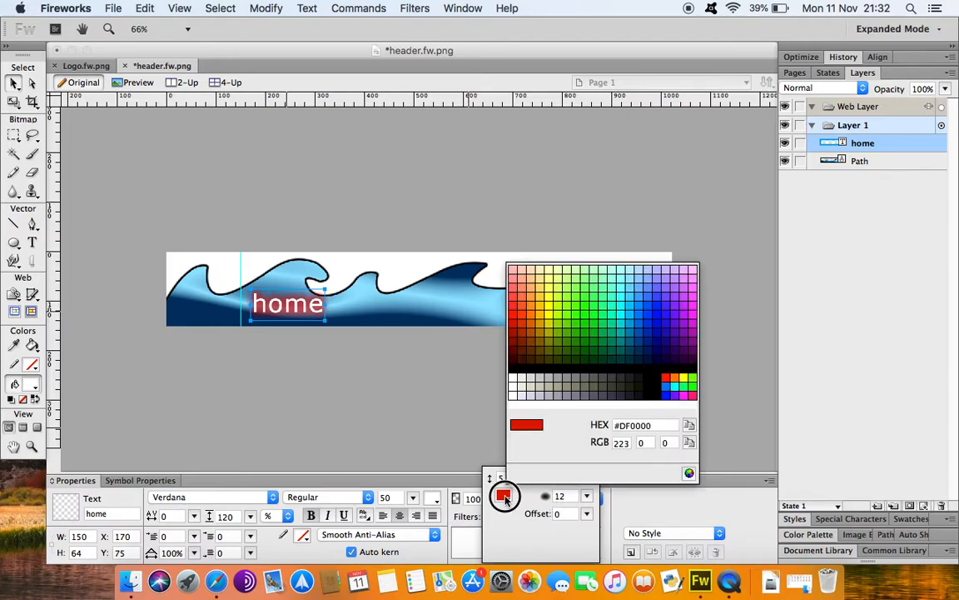
left_click(514, 368)
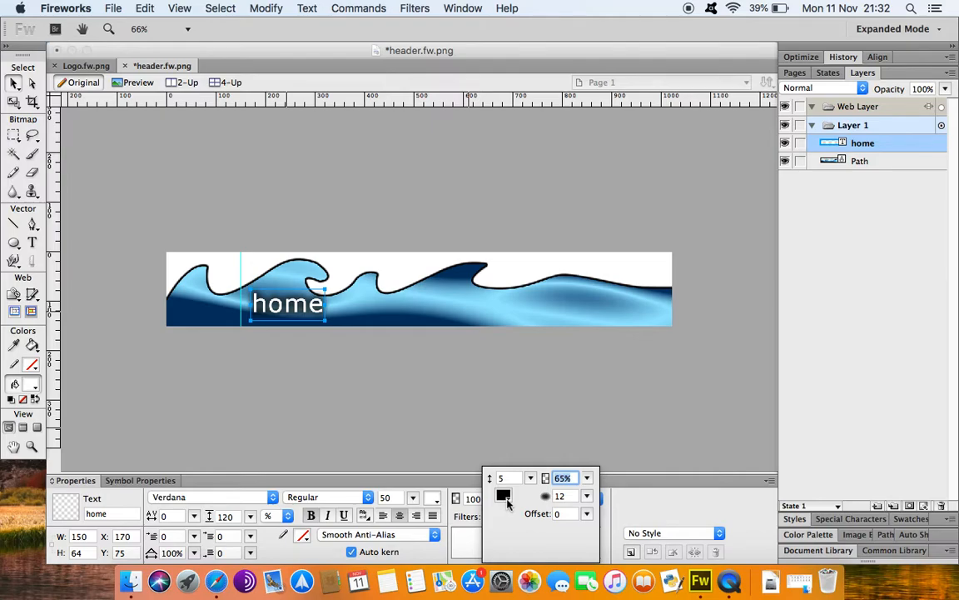
key("Return")
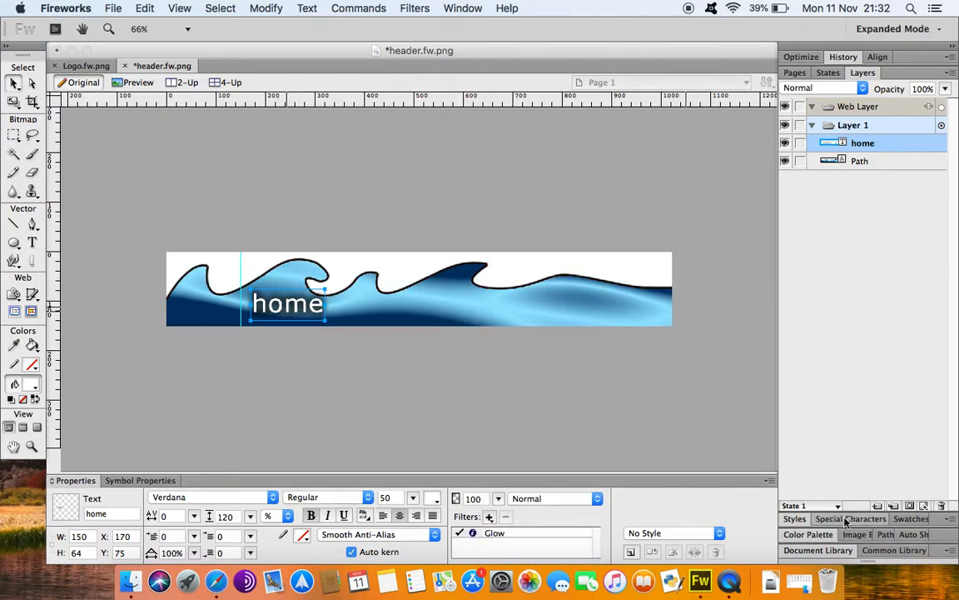
- Apply the red and yellow Text Corporate Light Bg 017 style from Text Corporate Styles to the "home" text
left_click(793, 518)
left_click(919, 366)
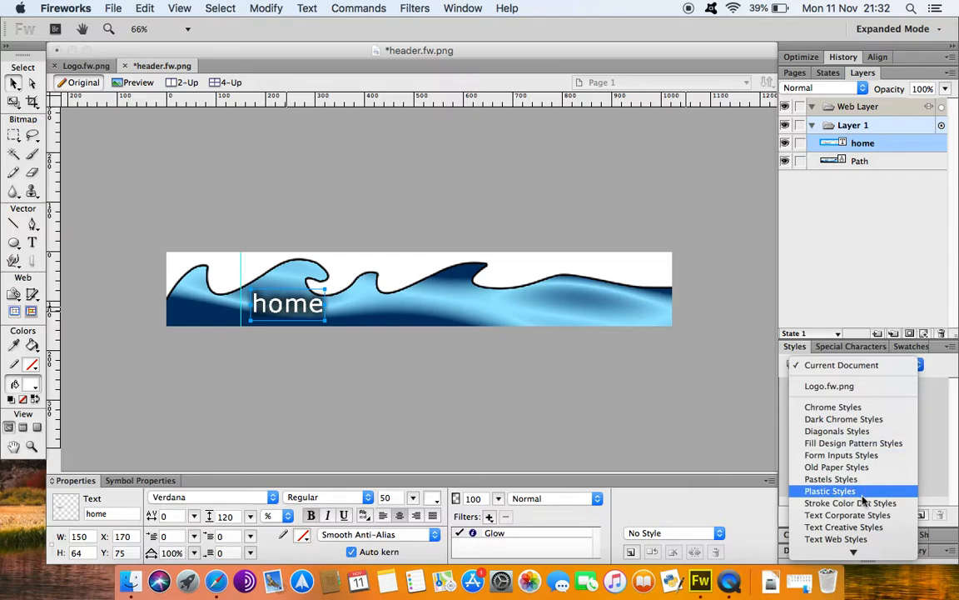
mouse_move(866, 515)
left_click(847, 474)
left_click(819, 473)
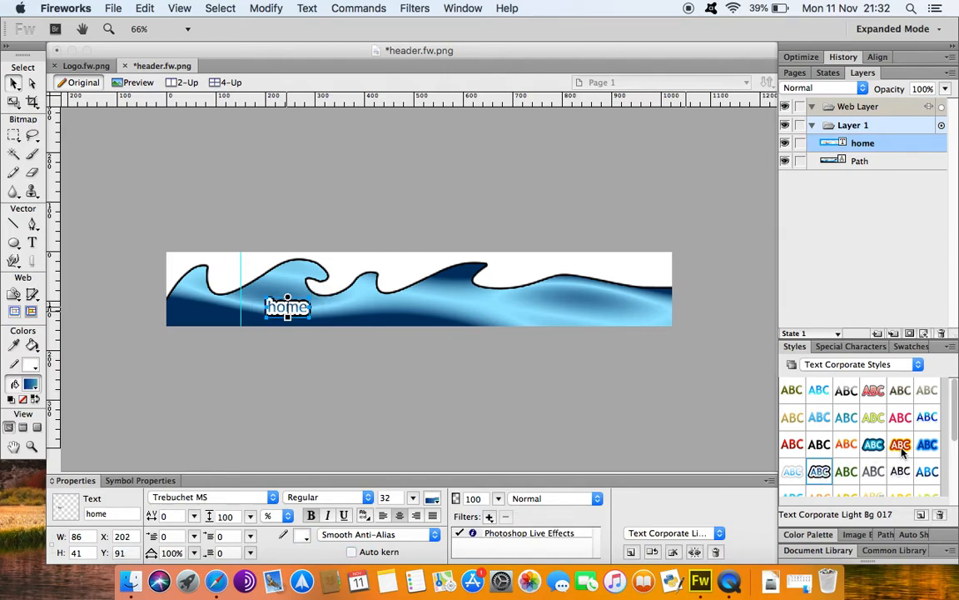
left_click(901, 446)
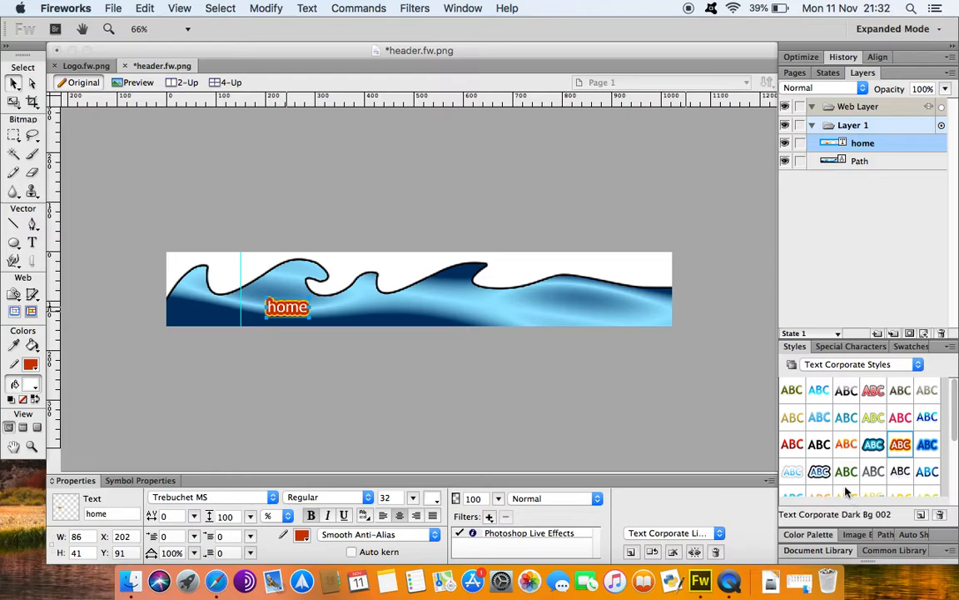
- Undo the red and yellow style on the "home" text in the header document and set the text size to 50
left_click(84, 67)
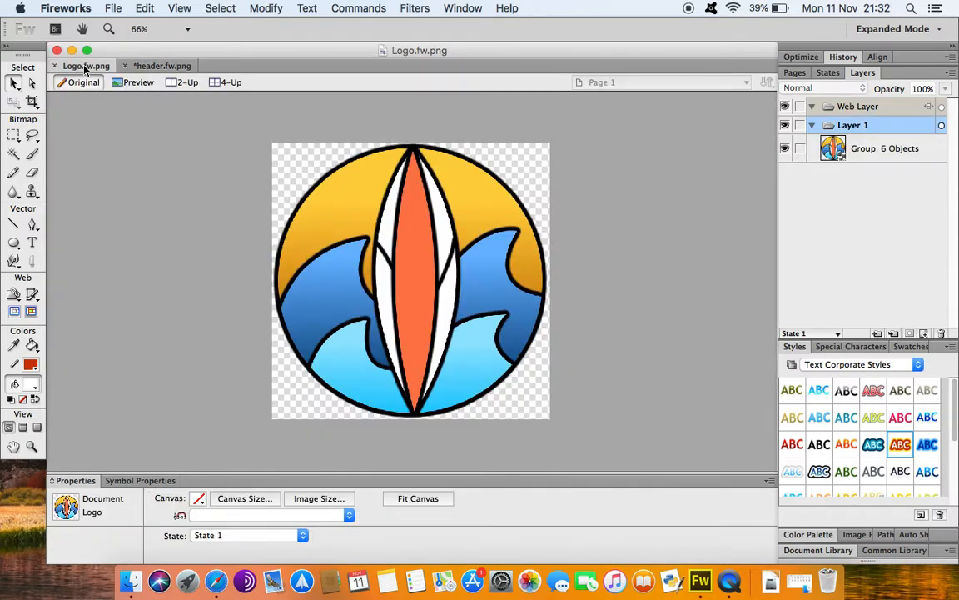
left_click(162, 66)
key("super+z")
double_click(393, 498)
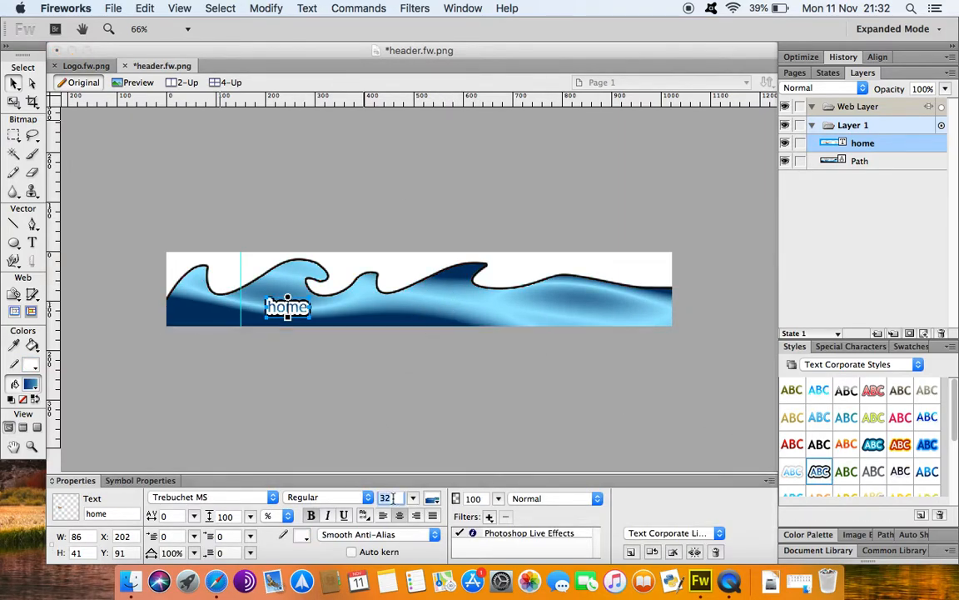
type("50")
key("Return")
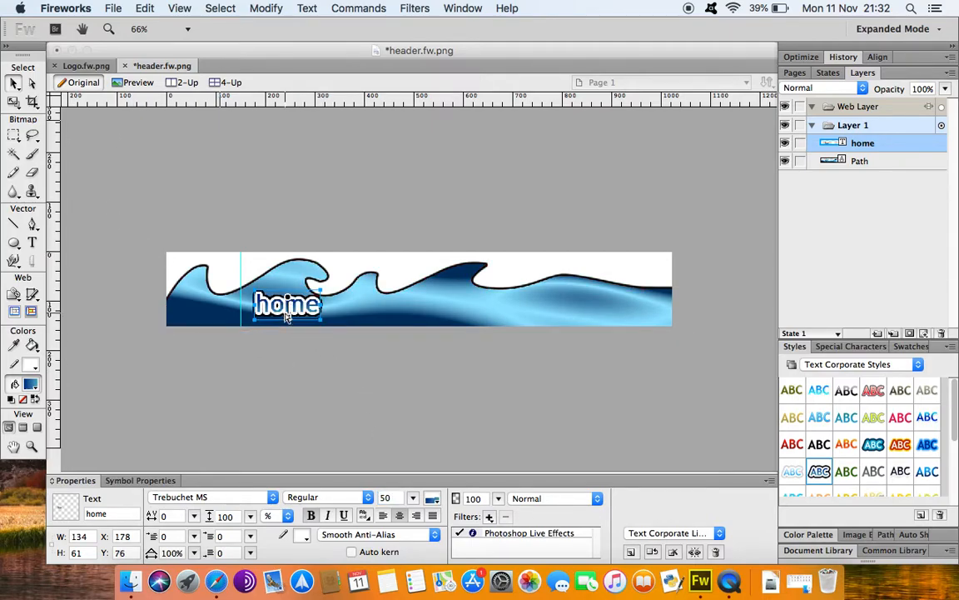
- Nudge the "home" text up over the waves to Y 49
left_click(254, 279)
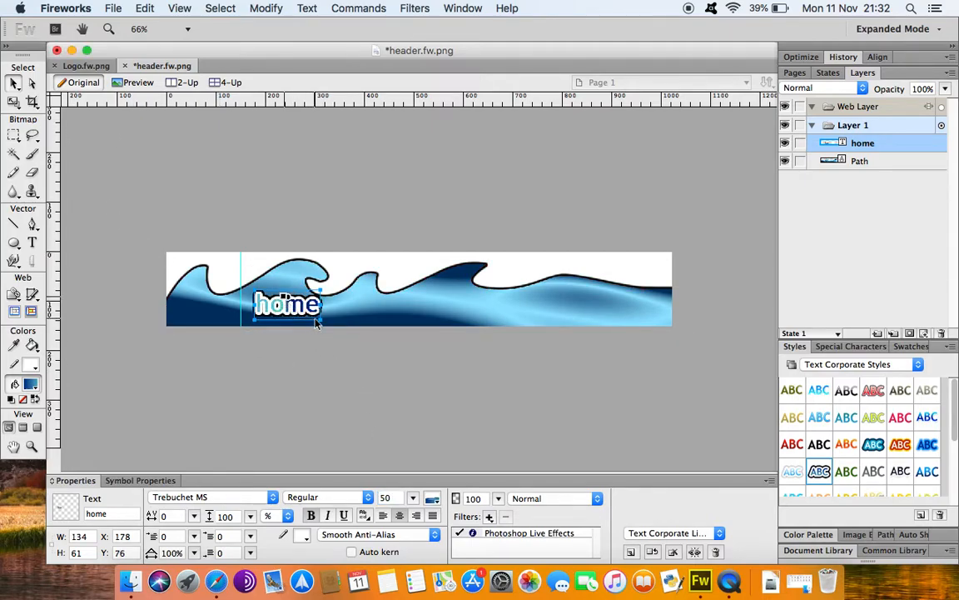
key("Up")
key("Up")
key("Up")
key("Up")
key("Up")
key("Up")
key("Up")
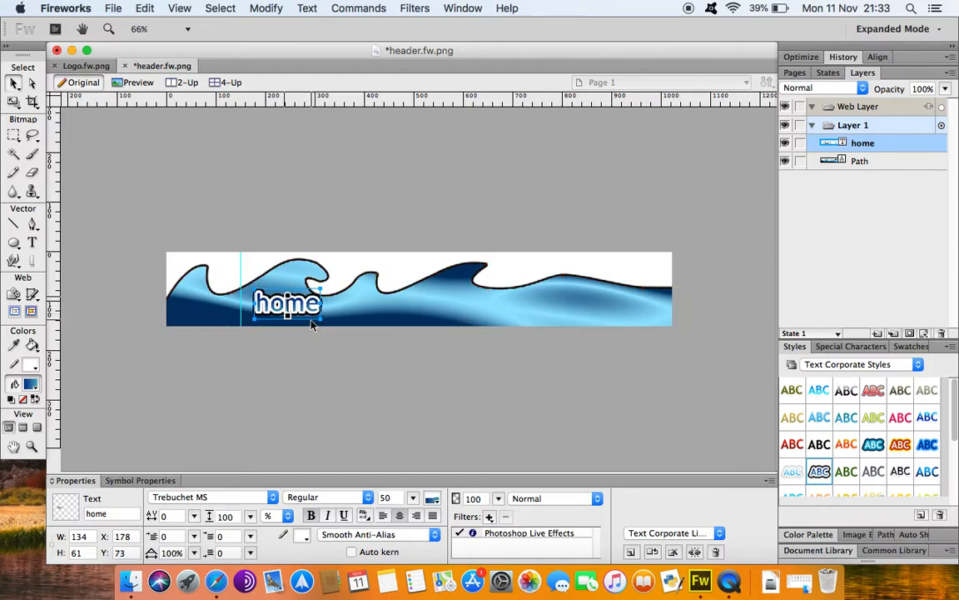
key("Up")
key("Up")
key("Up")
key("Up")
key("Up")
key("Up")
key("Up")
key("Up")
key("Up")
key("Up")
key("Up")
key("Up")
key("Up")
key("Up")
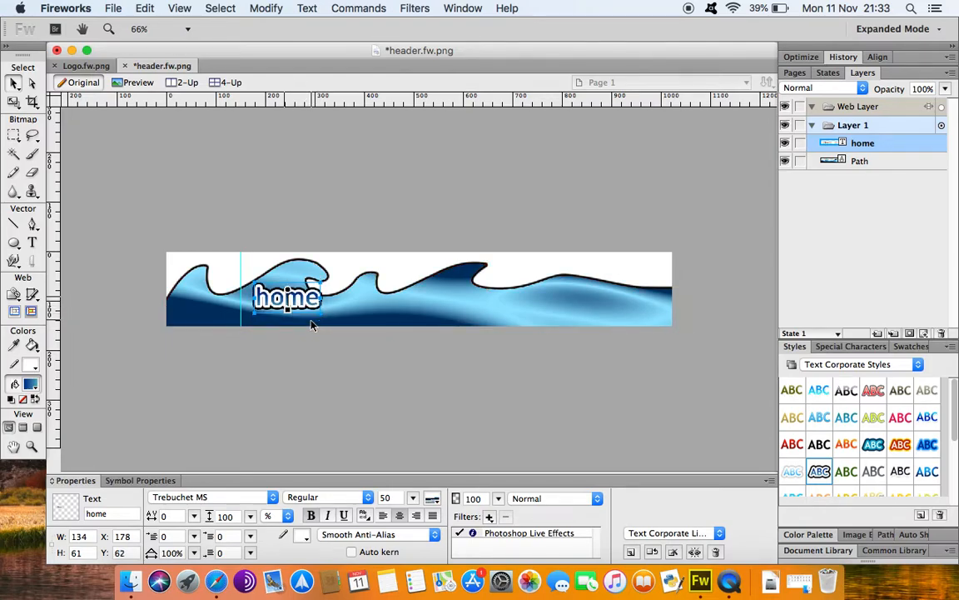
key("Up")
key("Up")
key("Up")
key("Up")
key("Up")
key("Up")
key("Up")
key("Up")
key("Up")
key("Up")
key("Up")
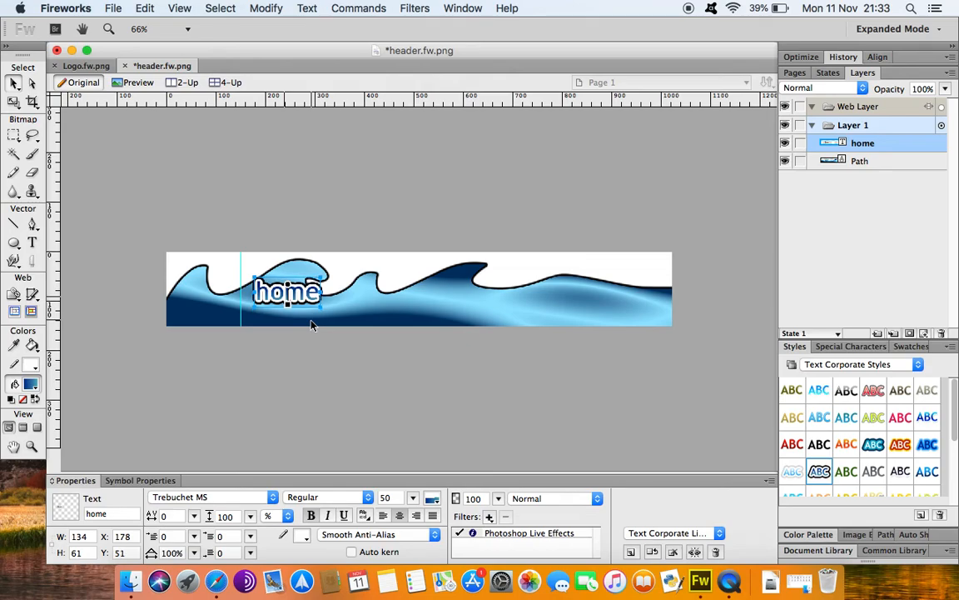
key("Down")
key("Down")
key("Down")
key("Down")
key("Down")
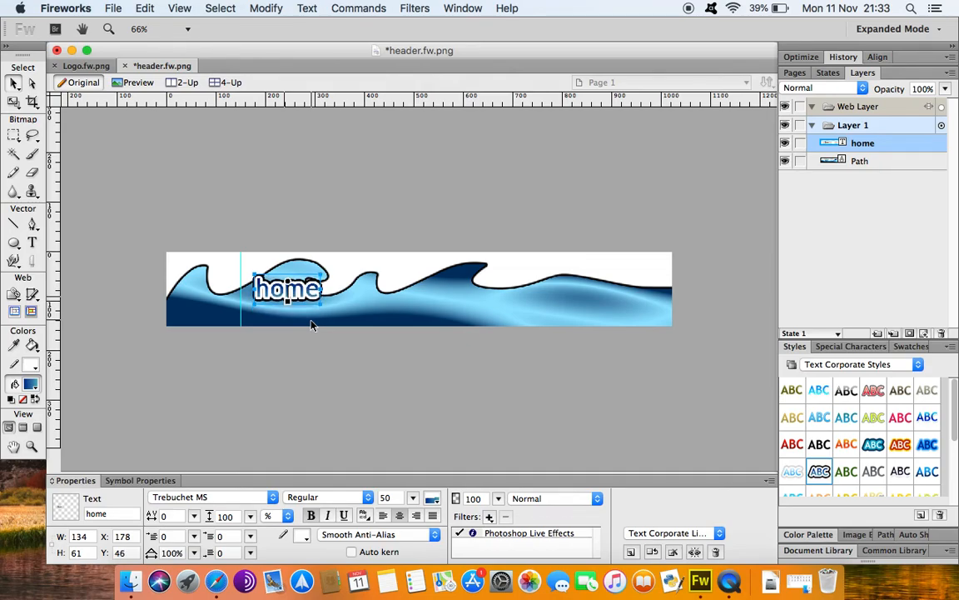
left_click(389, 408)
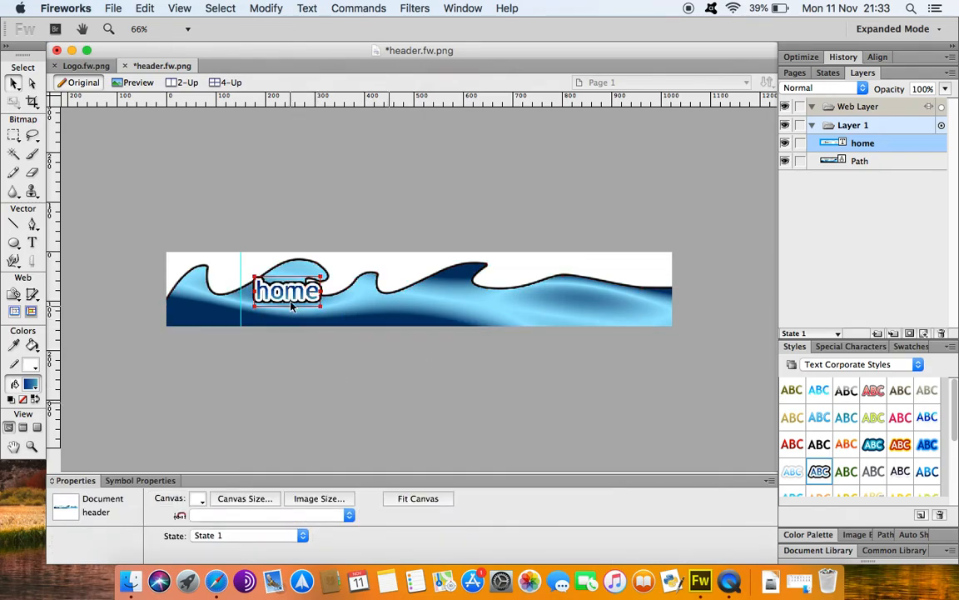
left_click(288, 292)
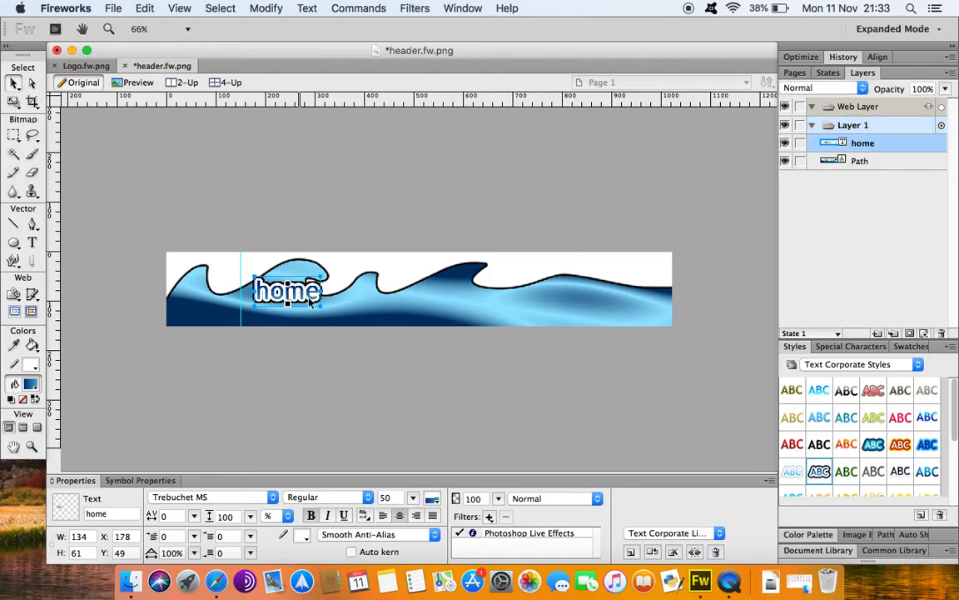
- Copy the "home" text twice to the right, at about X 368 and X 547, Y 50, and change the middle copy to "news"
left_click_drag(294, 294, 494, 296, "alt")
key("t")
left_click(407, 300)
left_click_drag(414, 291, 326, 288)
type("about")
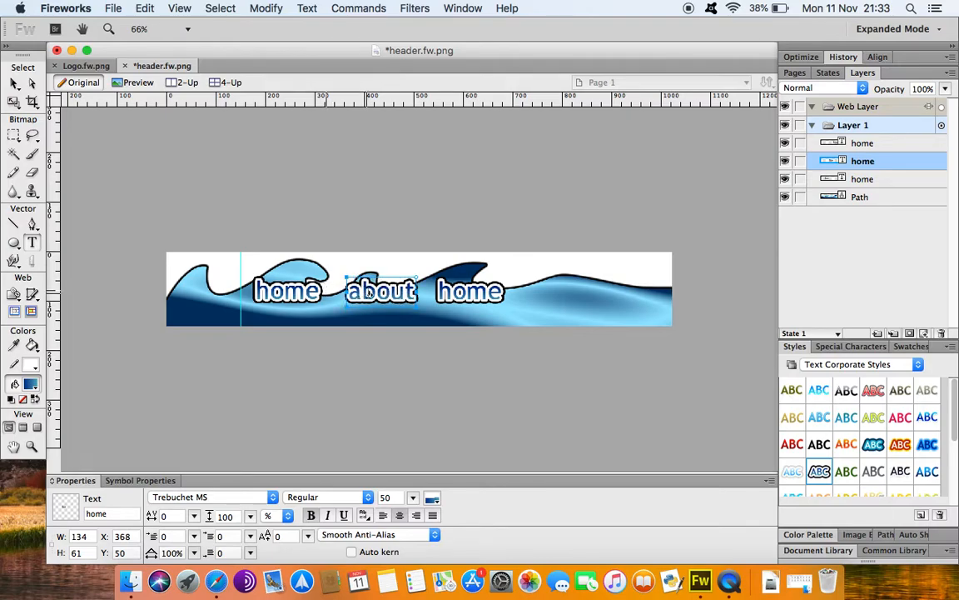
key("BackSpace")
key("BackSpace")
key("BackSpace")
key("BackSpace")
key("BackSpace")
type("news")
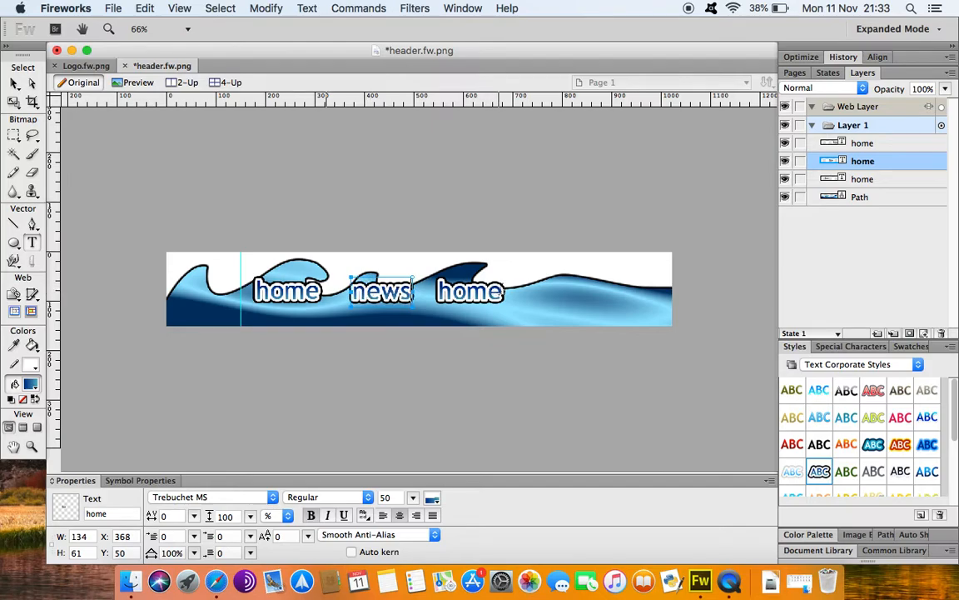
- Change the rightmost "home" copy to "links" and save the header document
double_click(467, 290)
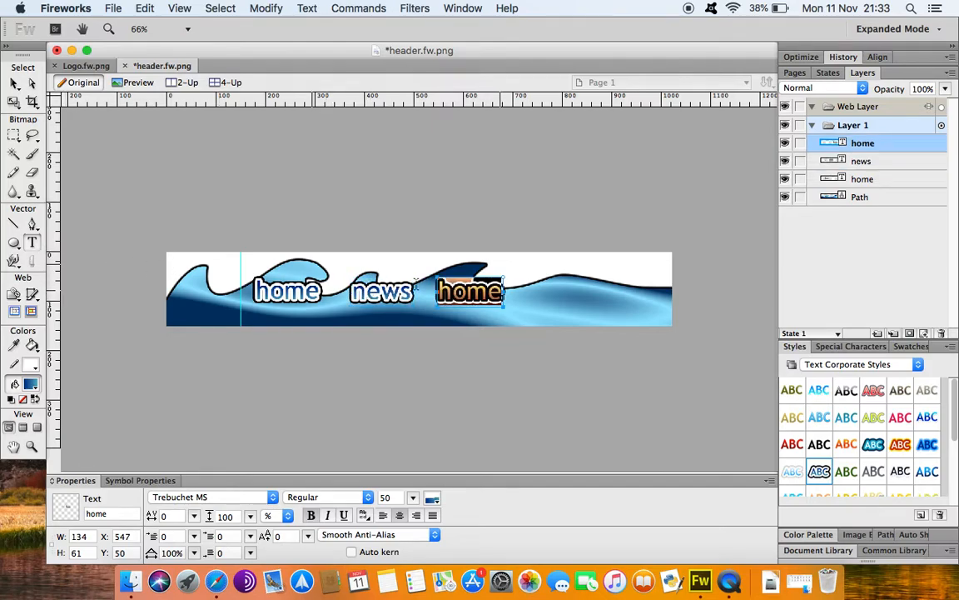
type("links")
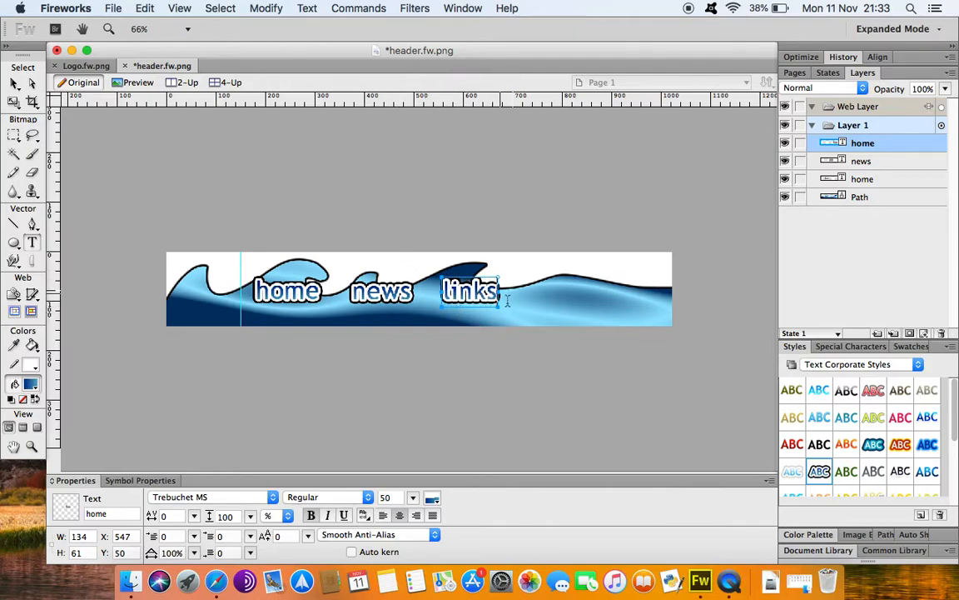
left_click(13, 85)
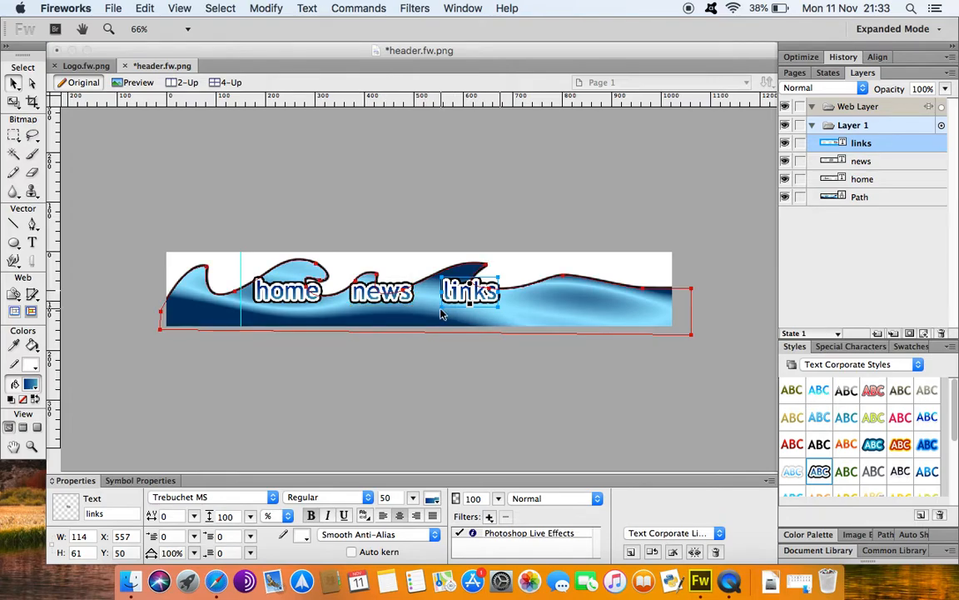
left_click(341, 380)
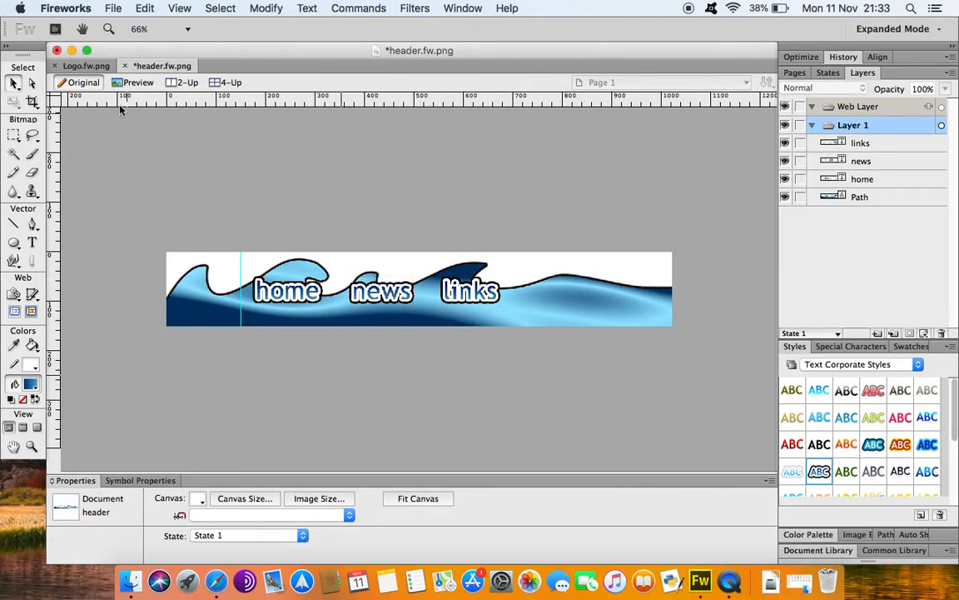
left_click(113, 9)
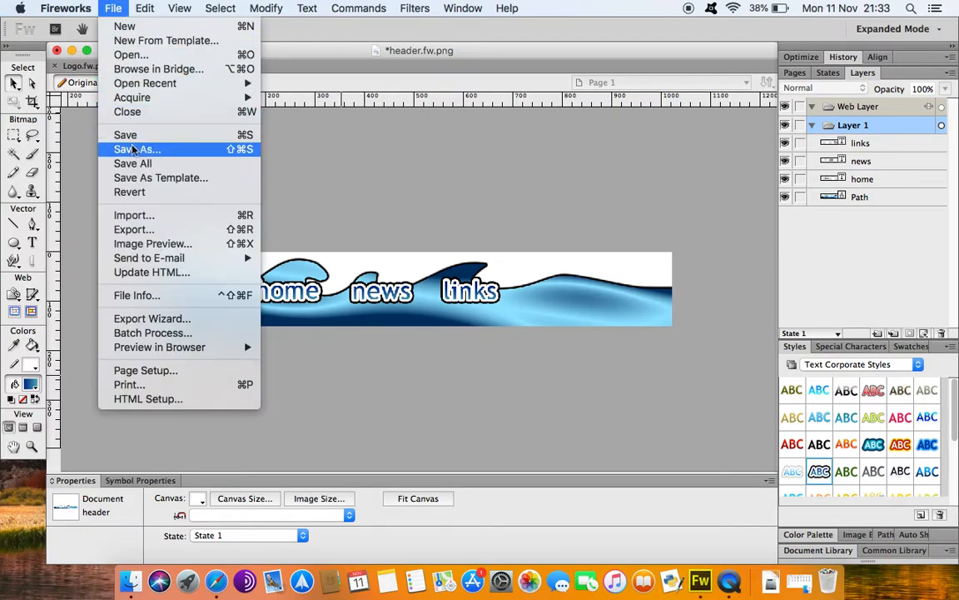
left_click(127, 135)
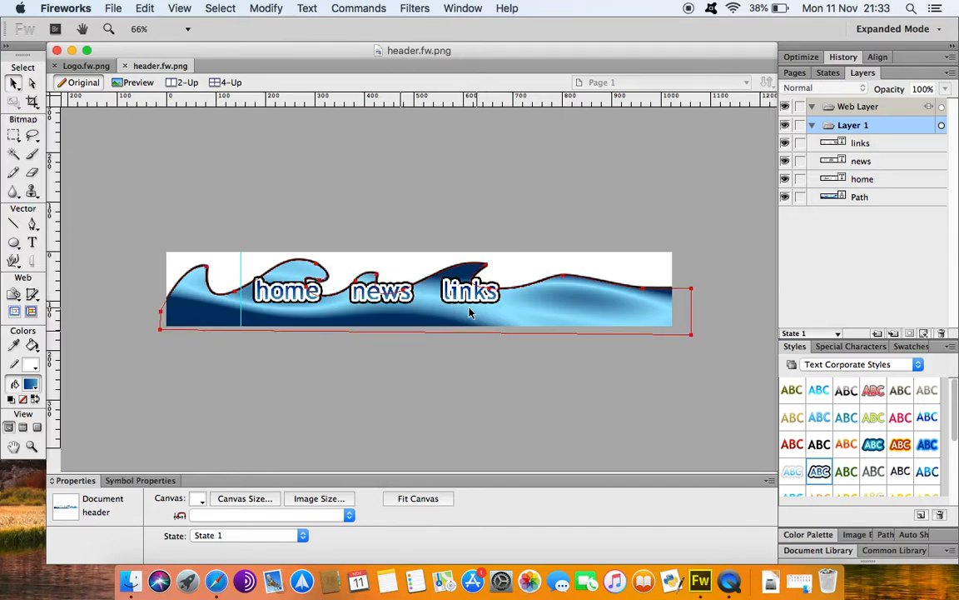
- Convert the "home" text into a Button symbol named "home"
left_click(279, 305)
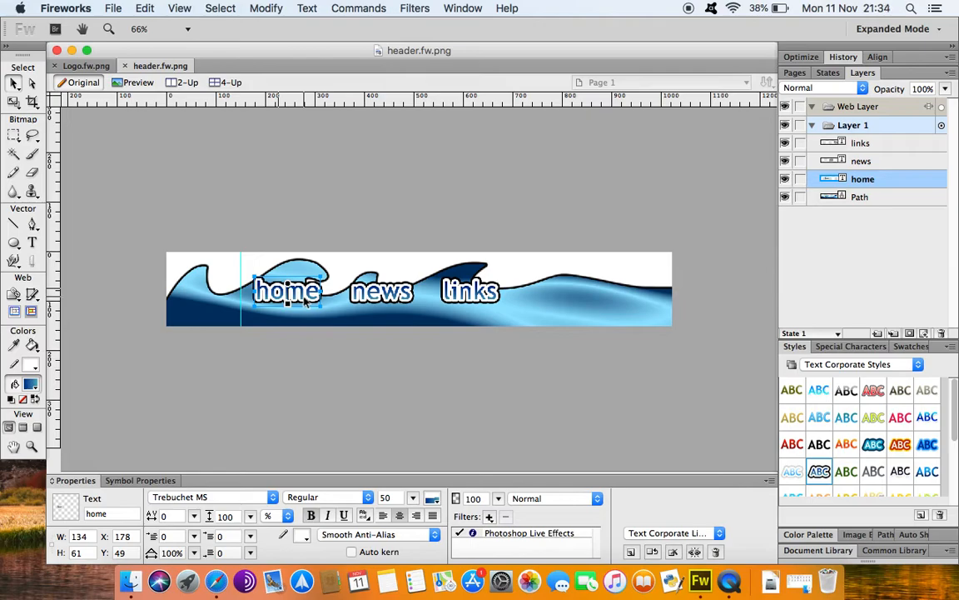
right_click(305, 303)
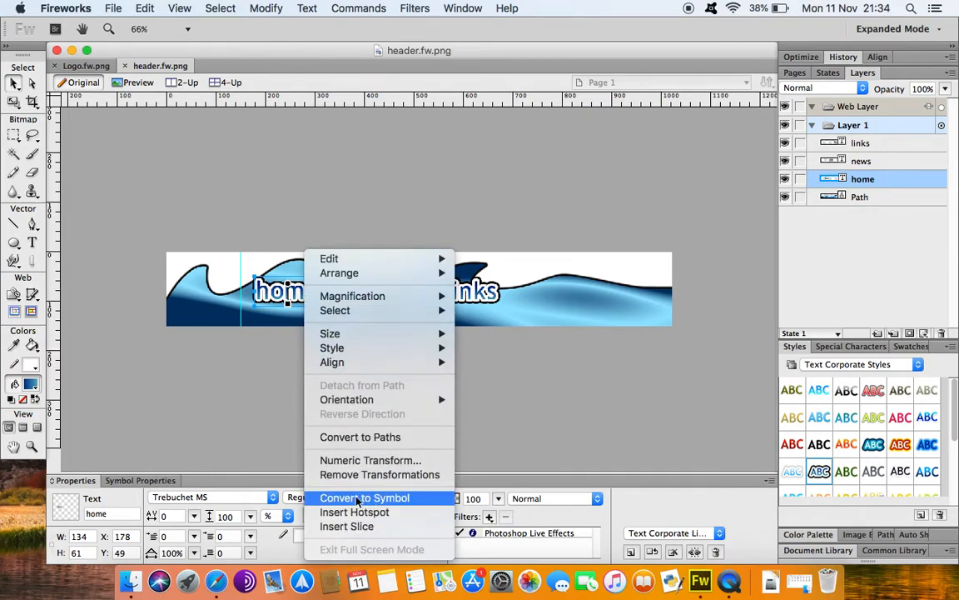
left_click(388, 500)
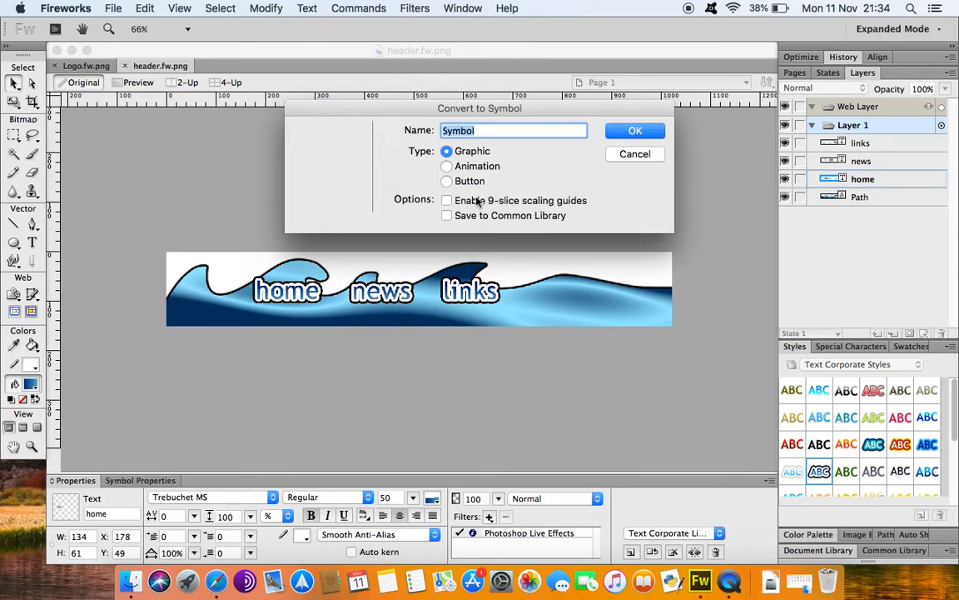
left_click(447, 180)
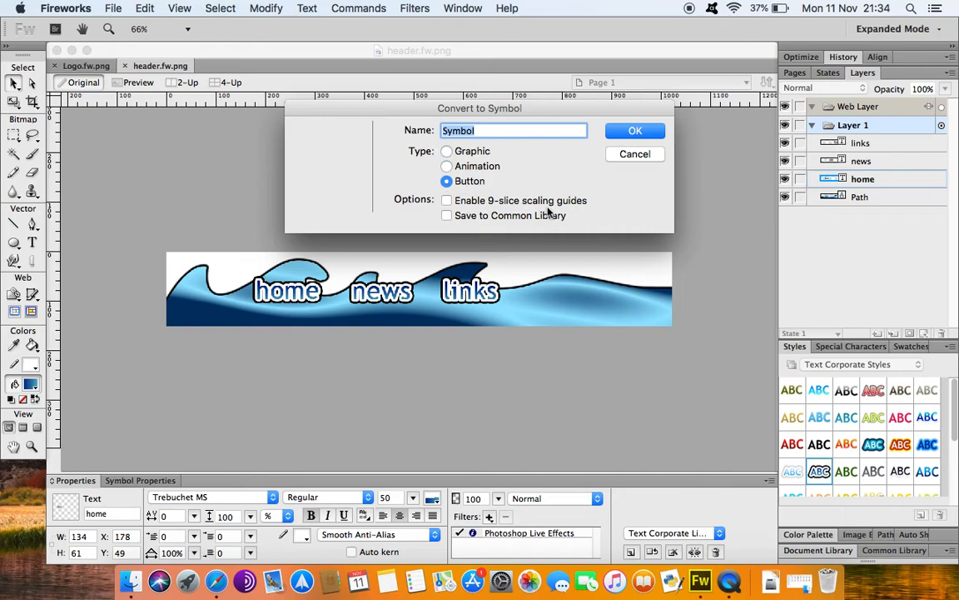
type("home")
left_click(637, 133)
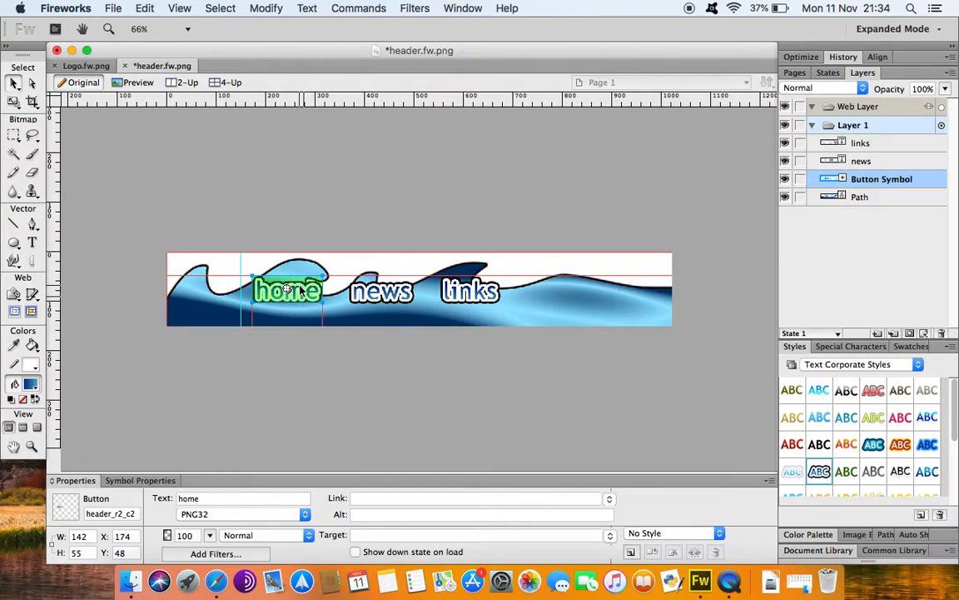
- Hide and show the Web Layer to compare the header with and without the green slice overlay on "home"
left_click(814, 109)
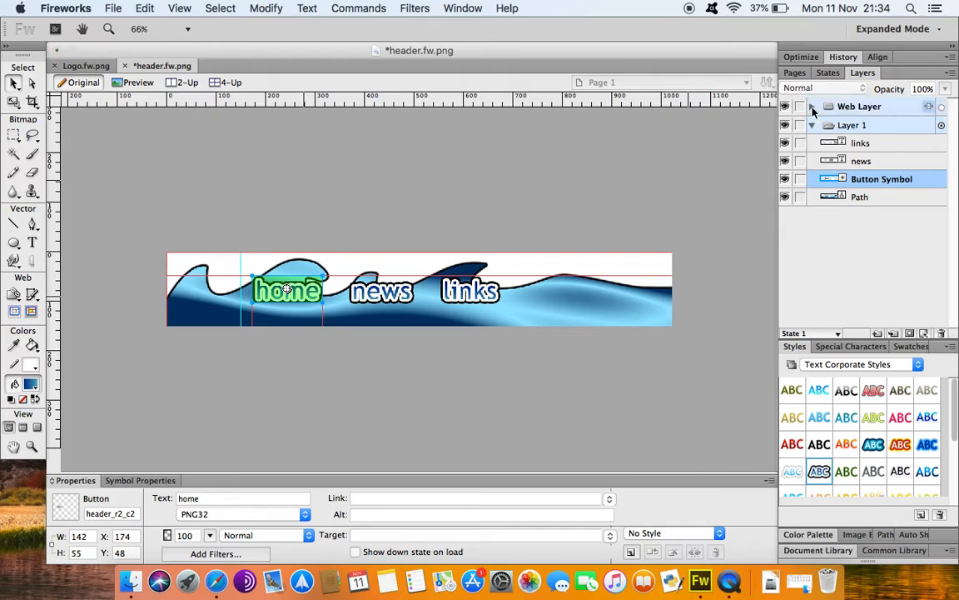
left_click(812, 109)
left_click(785, 108)
left_click(785, 107)
left_click(786, 107)
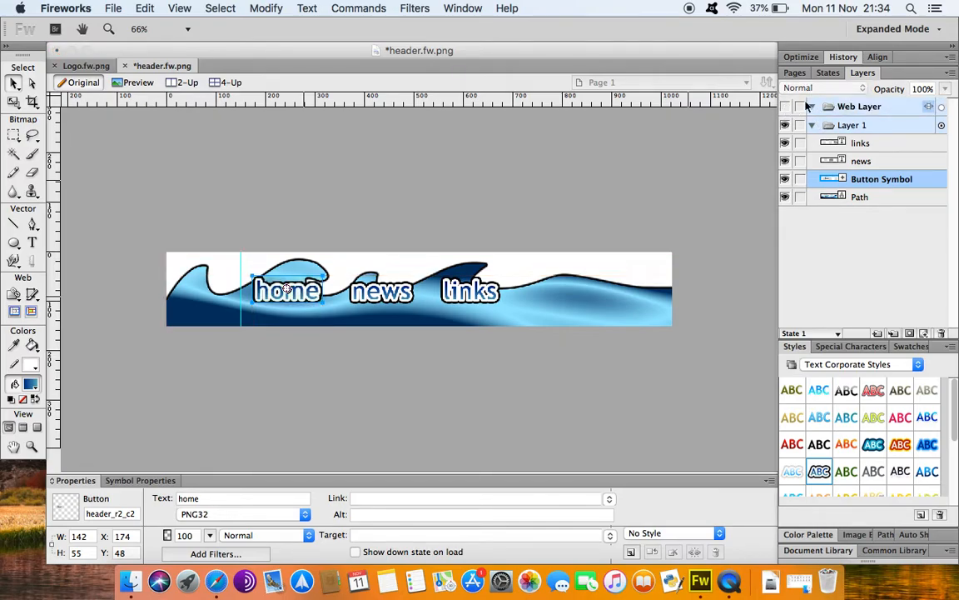
left_click(785, 108)
left_click(785, 108)
left_click(786, 107)
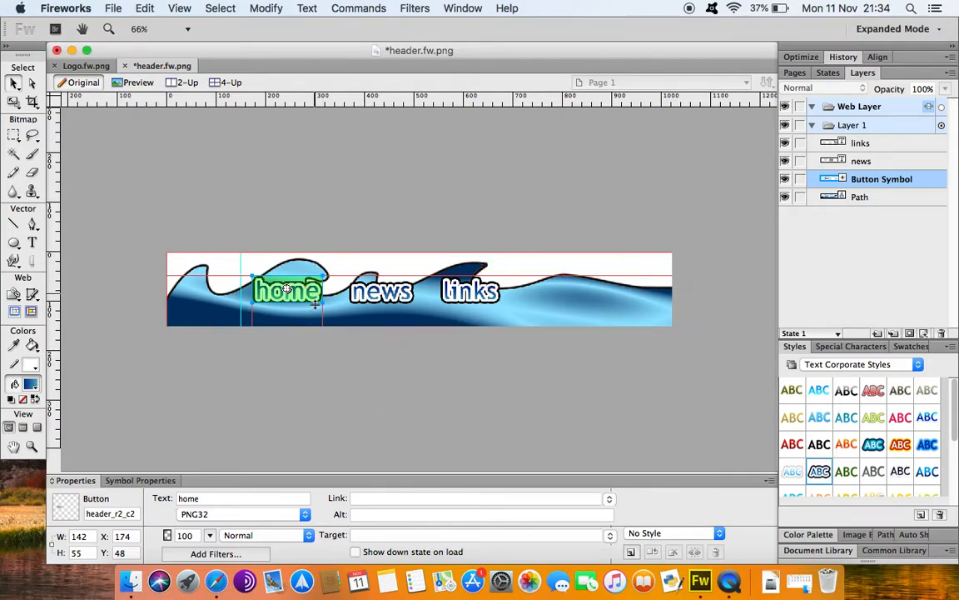
- Convert the "news" text into a named Button symbol
left_click(371, 302)
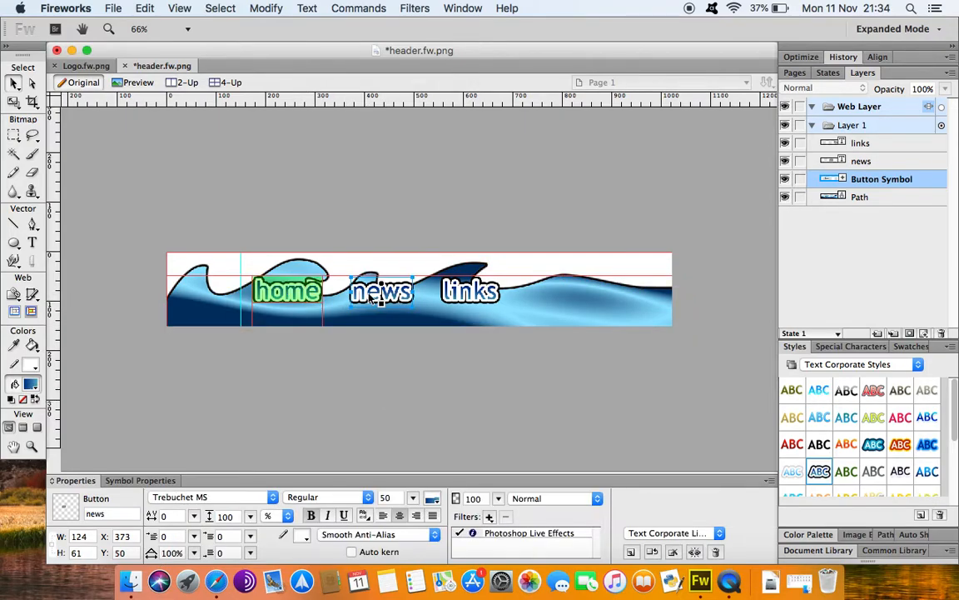
right_click(371, 302)
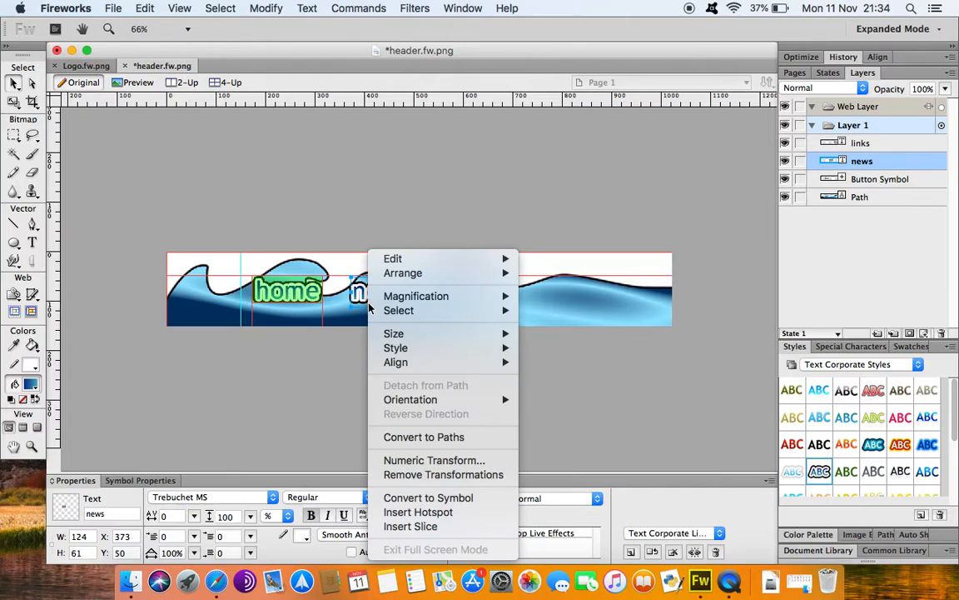
left_click(428, 498)
left_click(450, 181)
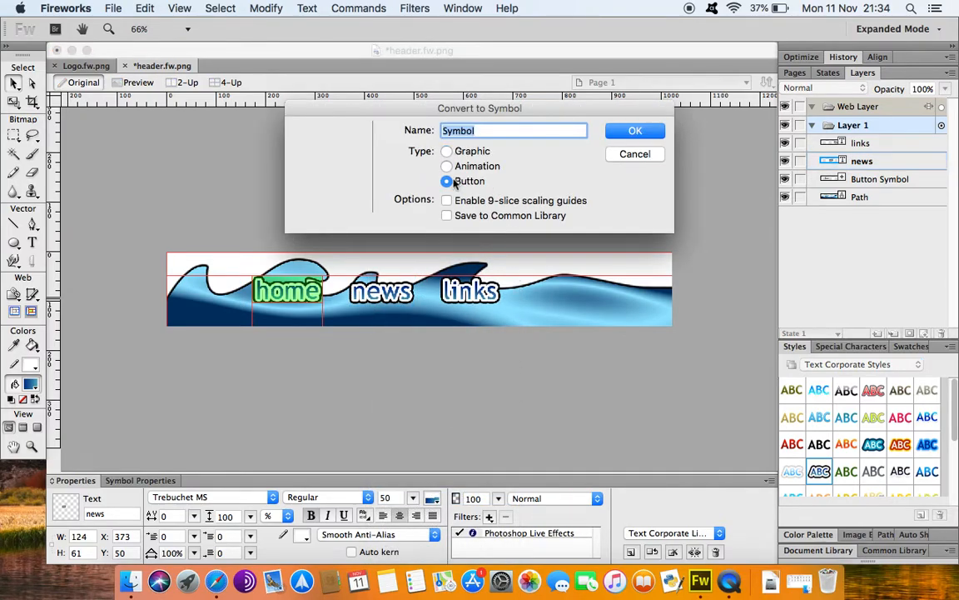
type("ne")
left_click(653, 134)
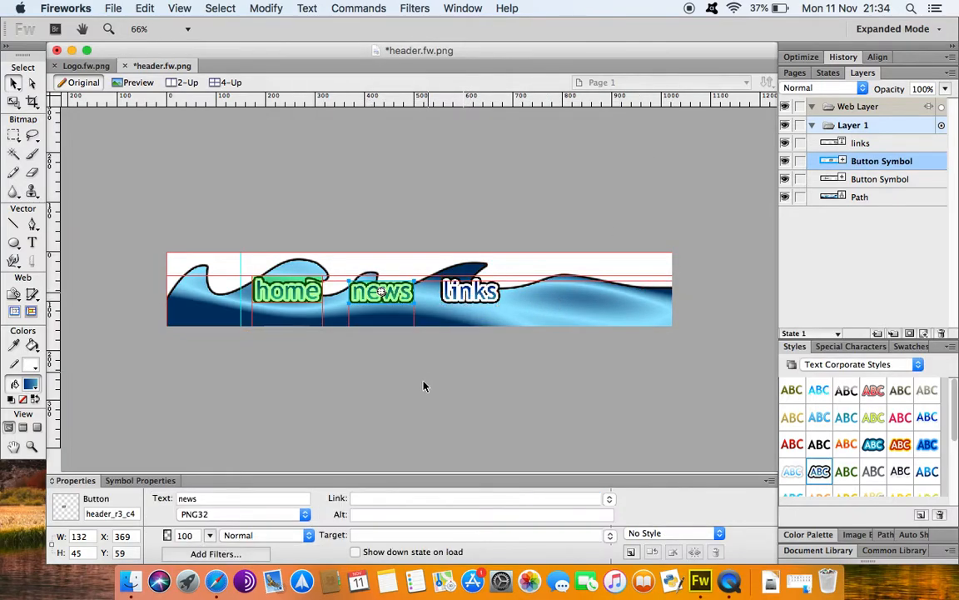
- Convert the "links" text into a Button symbol named "links" and preview the header
left_click(457, 295)
right_click(460, 302)
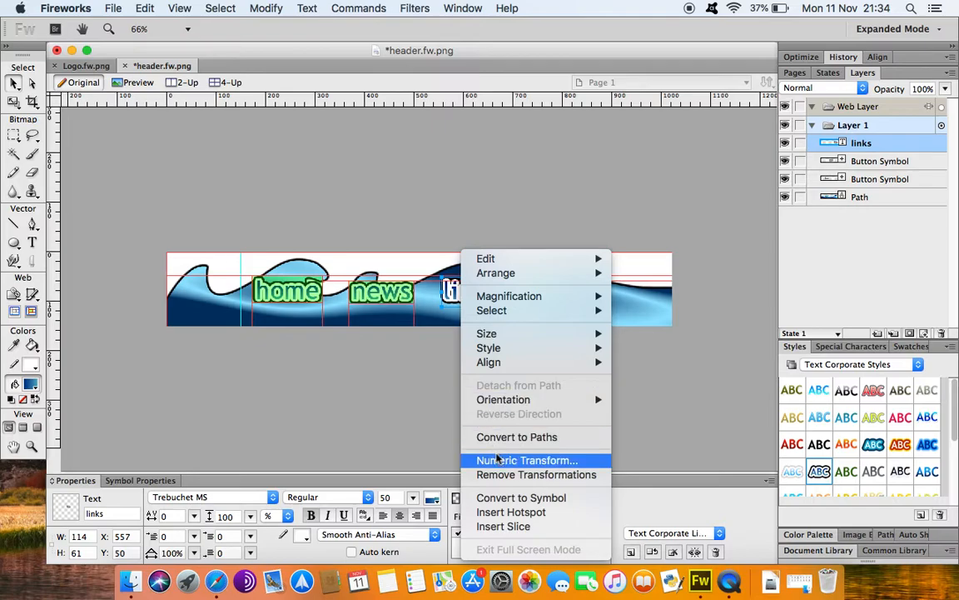
left_click(508, 497)
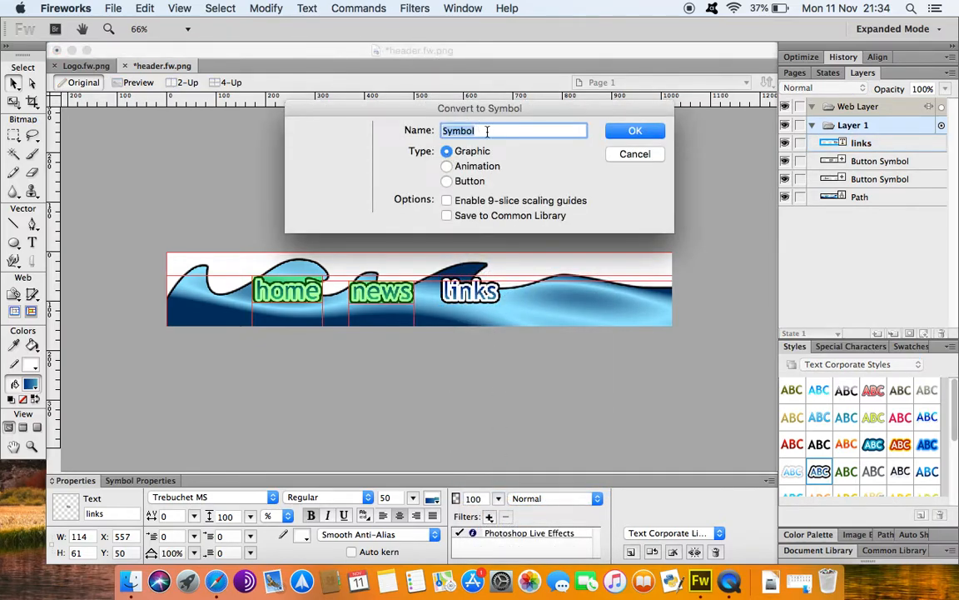
left_click(450, 183)
type("links")
left_click(637, 131)
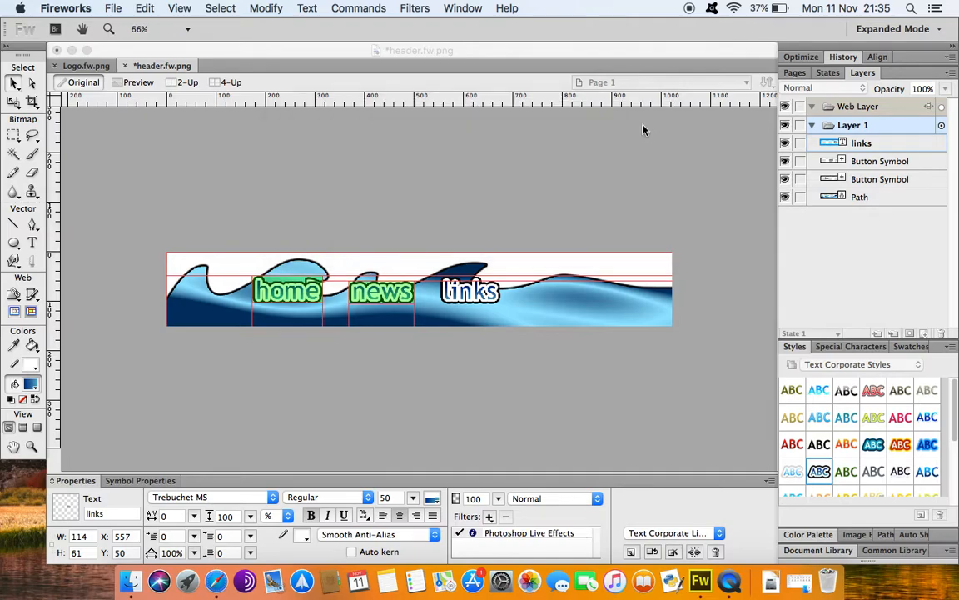
left_click(417, 396)
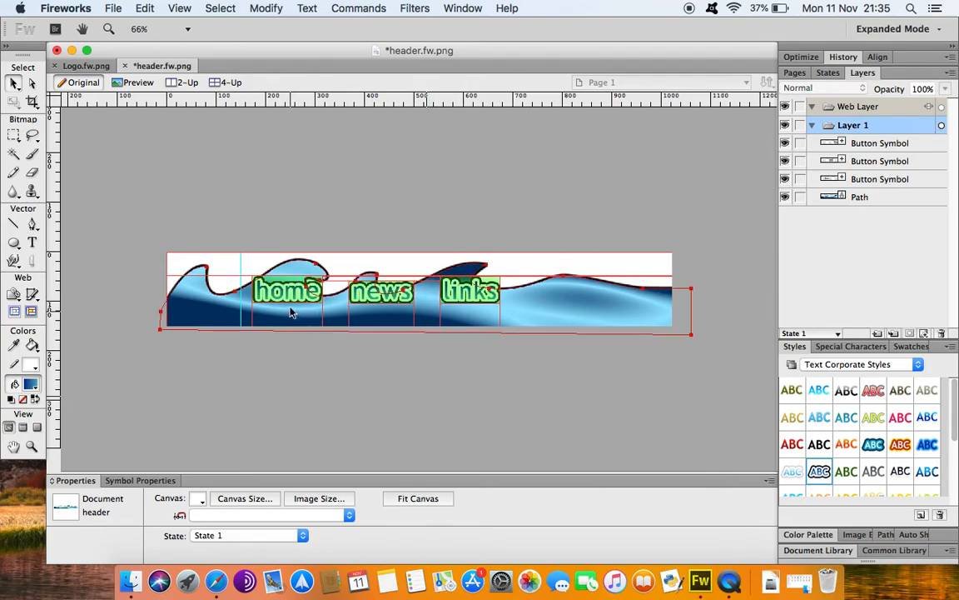
left_click(133, 85)
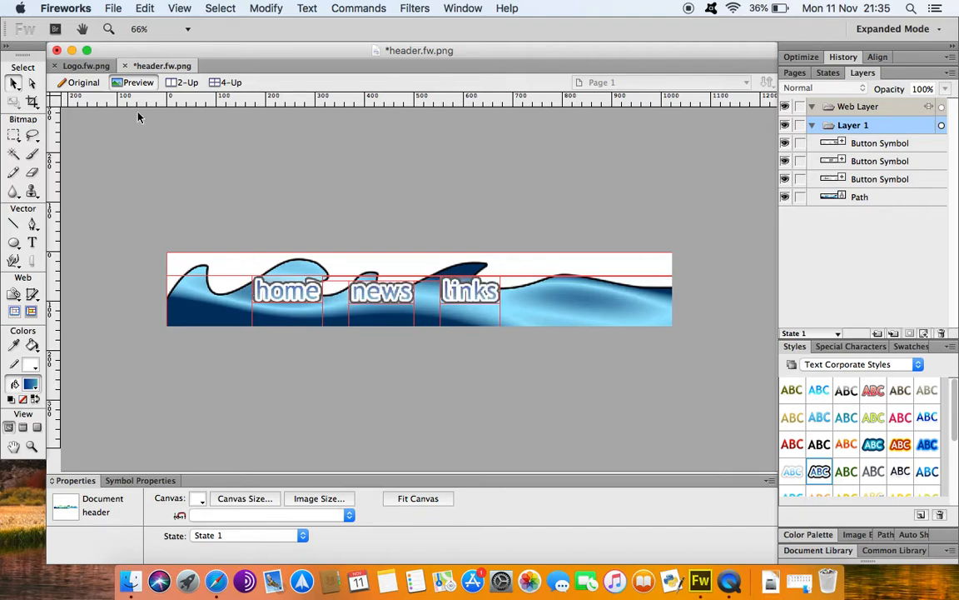
- Open the "home" and "news" button symbols one after the other to inspect them, returning to the page each time
left_click(80, 82)
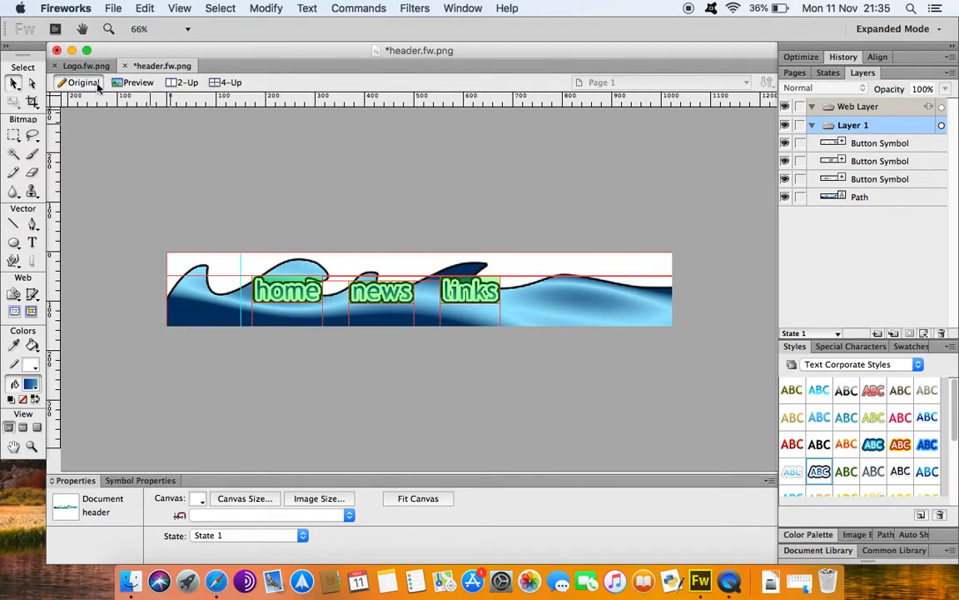
left_click(308, 297)
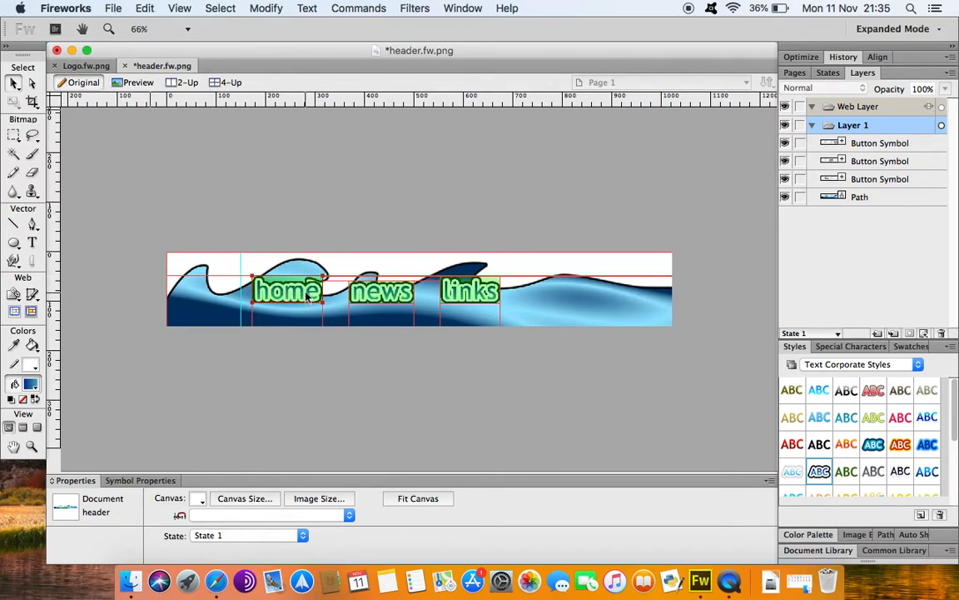
left_click(308, 297)
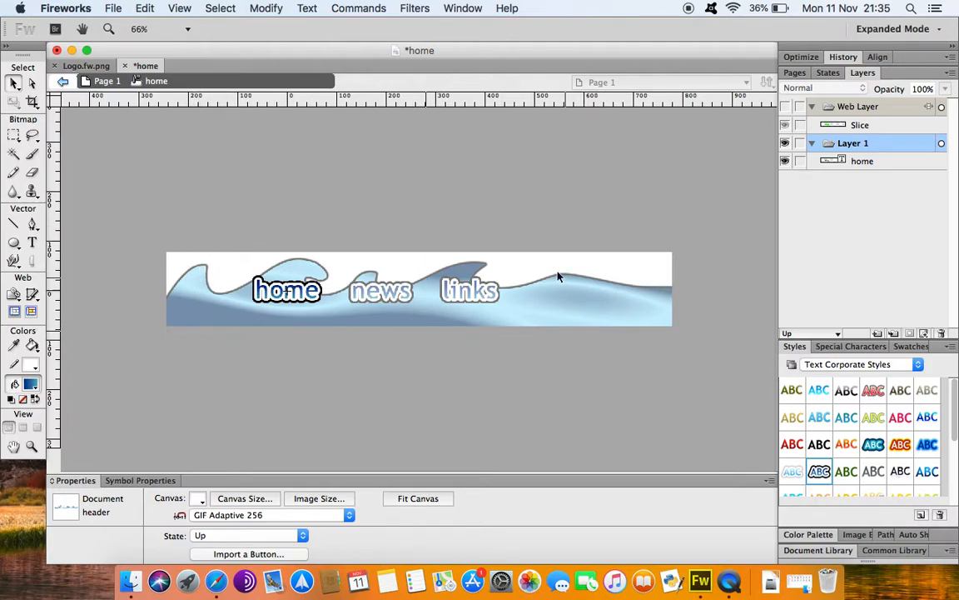
left_click(283, 290)
left_click(185, 193)
left_click(106, 81)
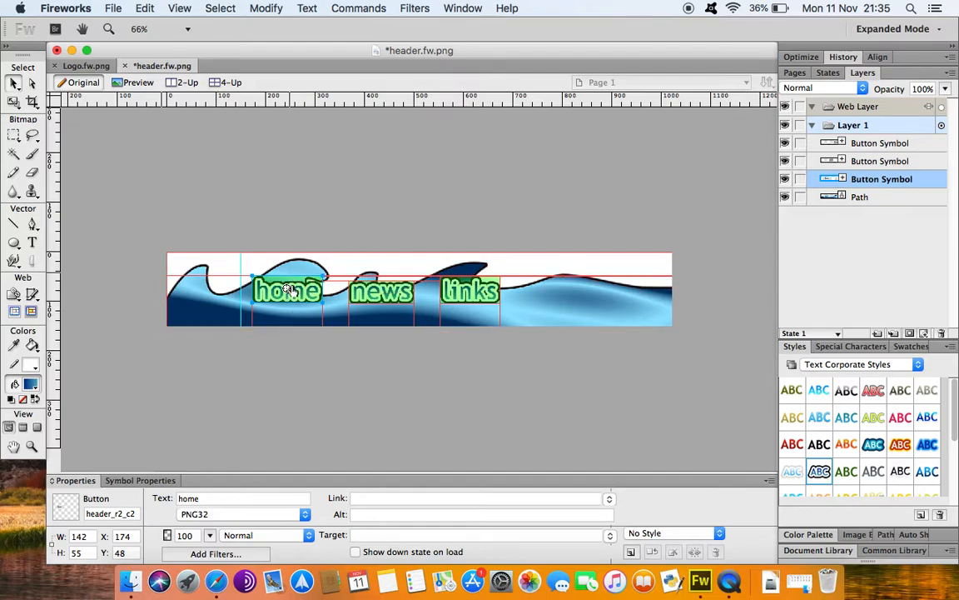
double_click(400, 297)
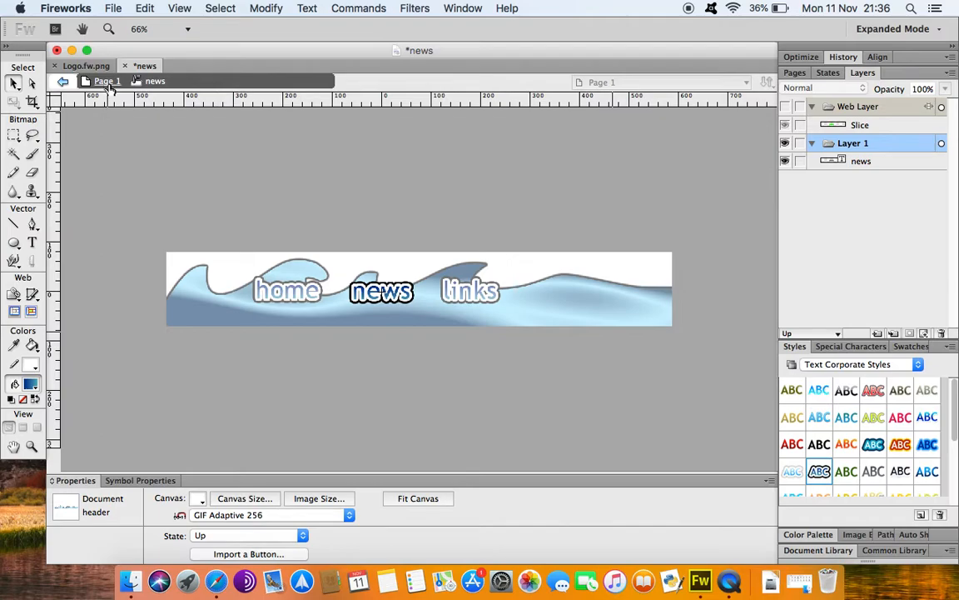
left_click(107, 81)
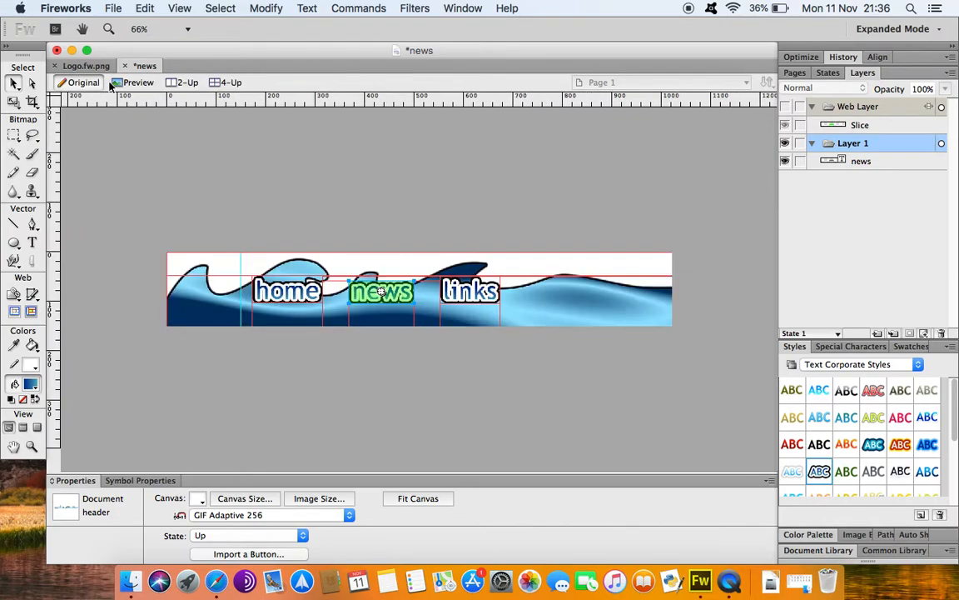
- Open the "home" button symbol and copy its Up graphic into the Over state
double_click(304, 299)
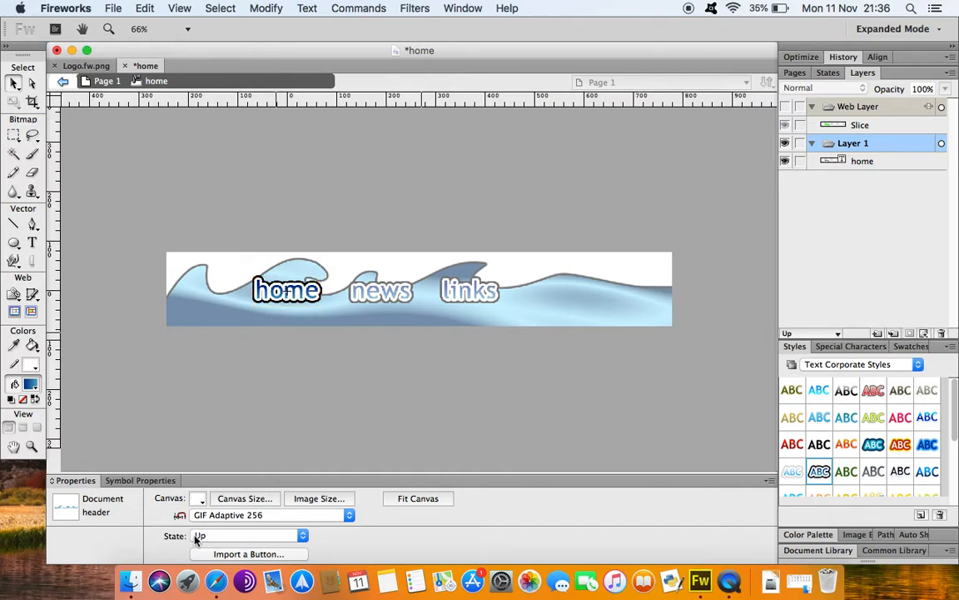
left_click(302, 537)
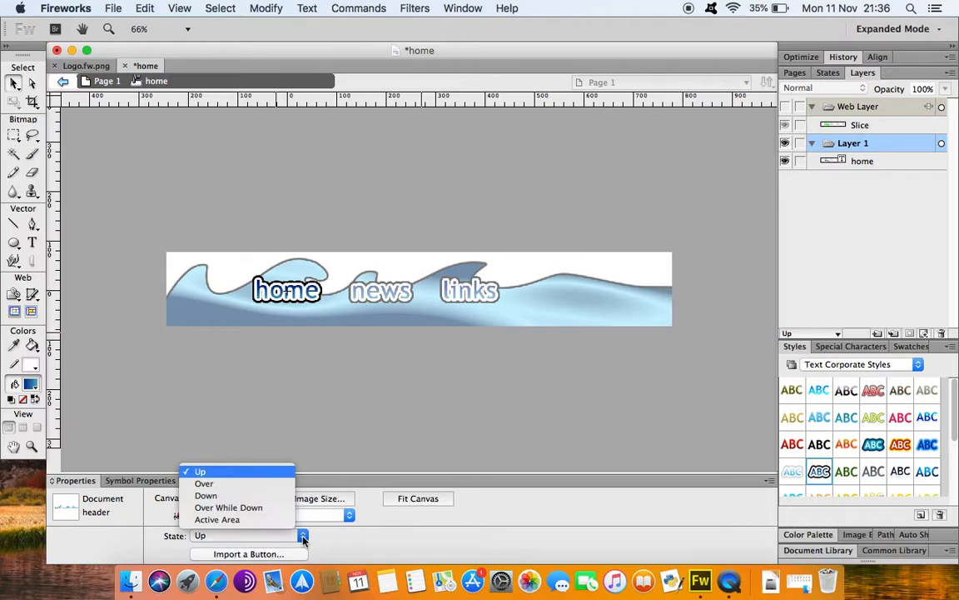
left_click(249, 486)
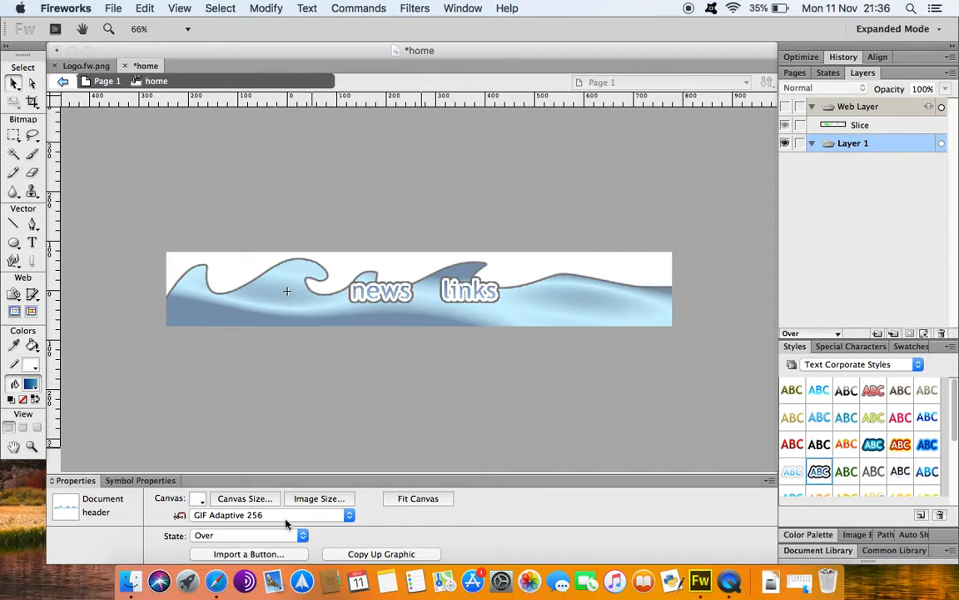
left_click(395, 556)
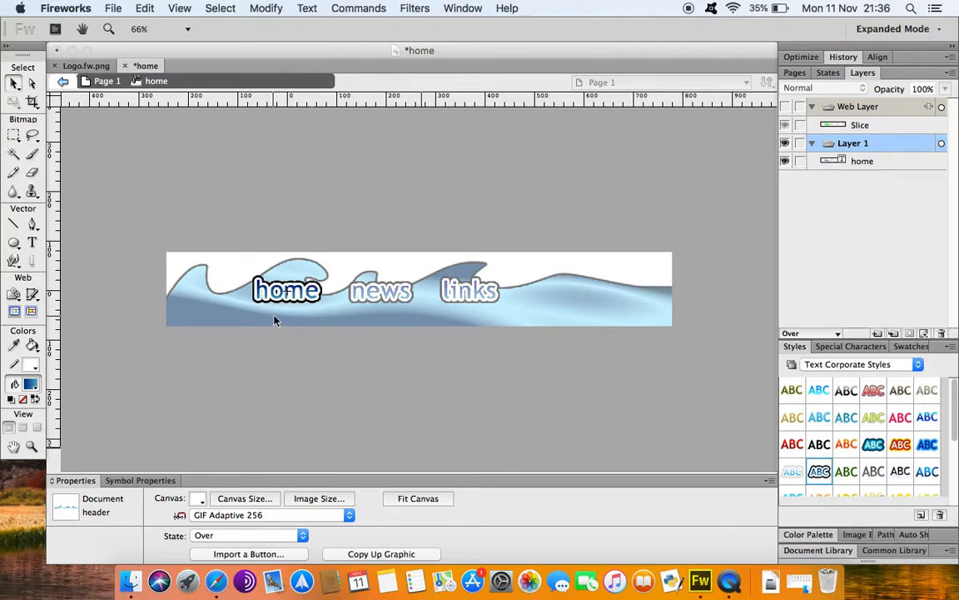
- Compare the Up and Over states of the "home" button, ending in the Over state
left_click(309, 300)
left_click(315, 332)
left_click(305, 535)
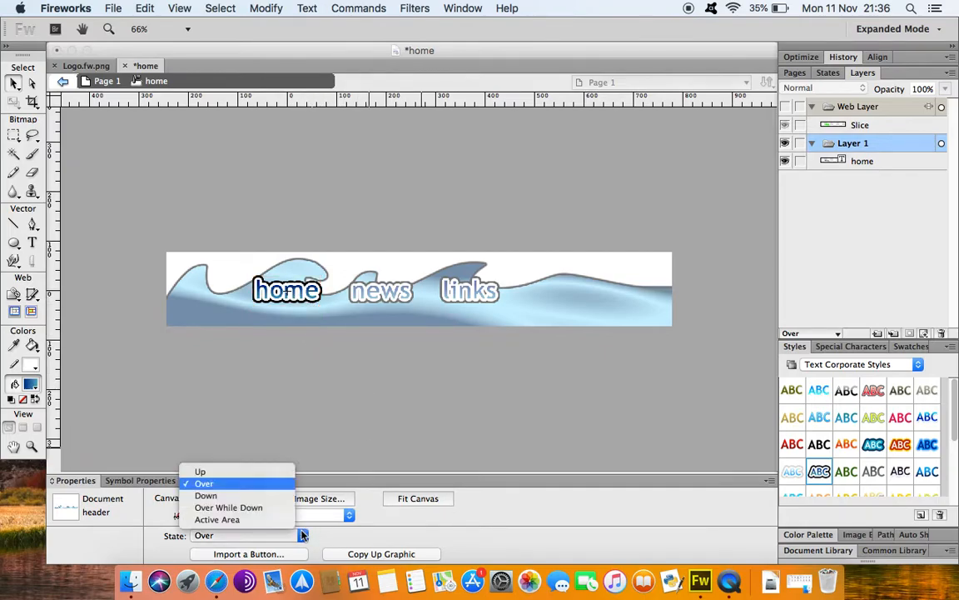
left_click(275, 471)
left_click(250, 279)
left_click(269, 440)
left_click(303, 537)
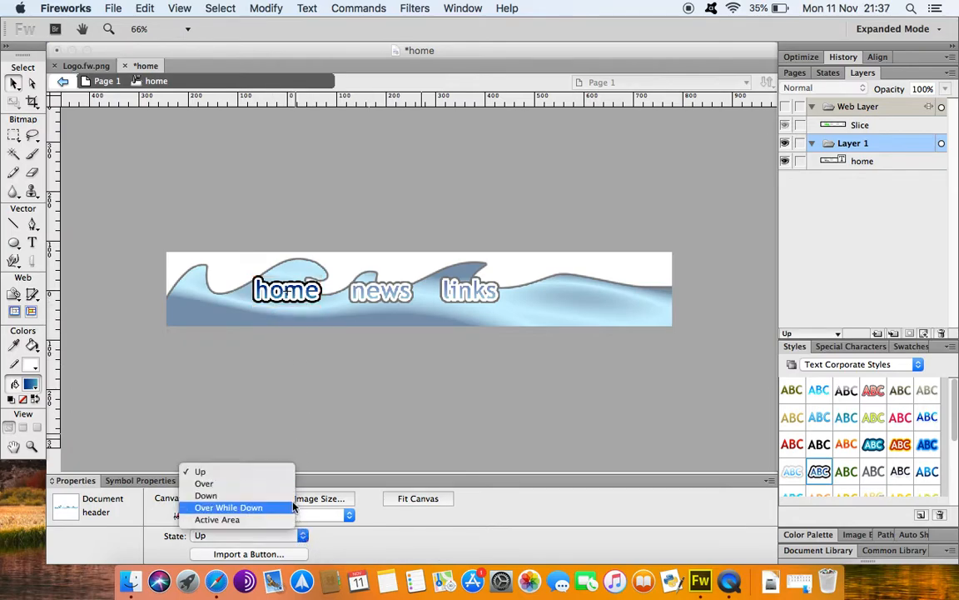
left_click(279, 481)
left_click(283, 288)
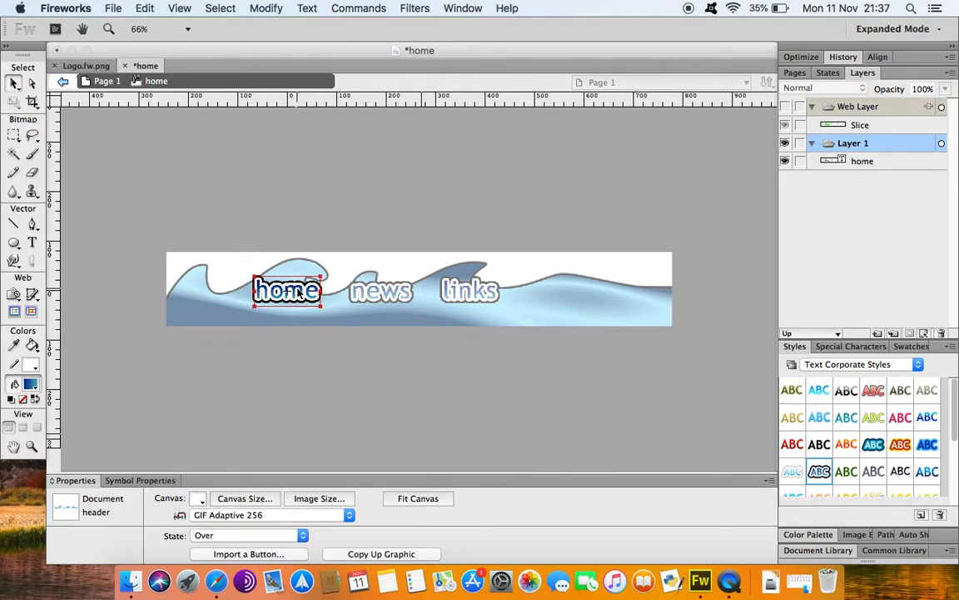
left_click(300, 328)
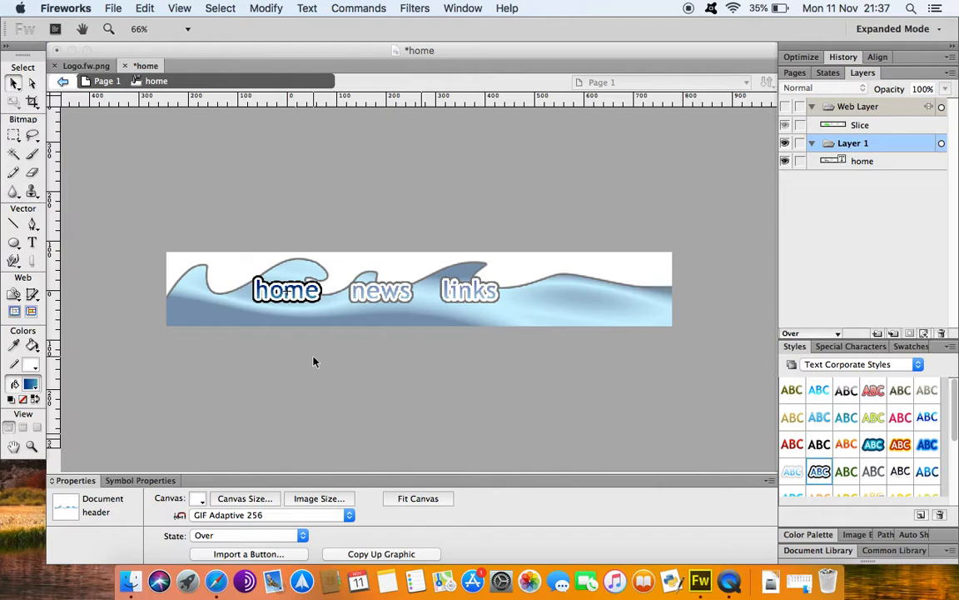
left_click(288, 291)
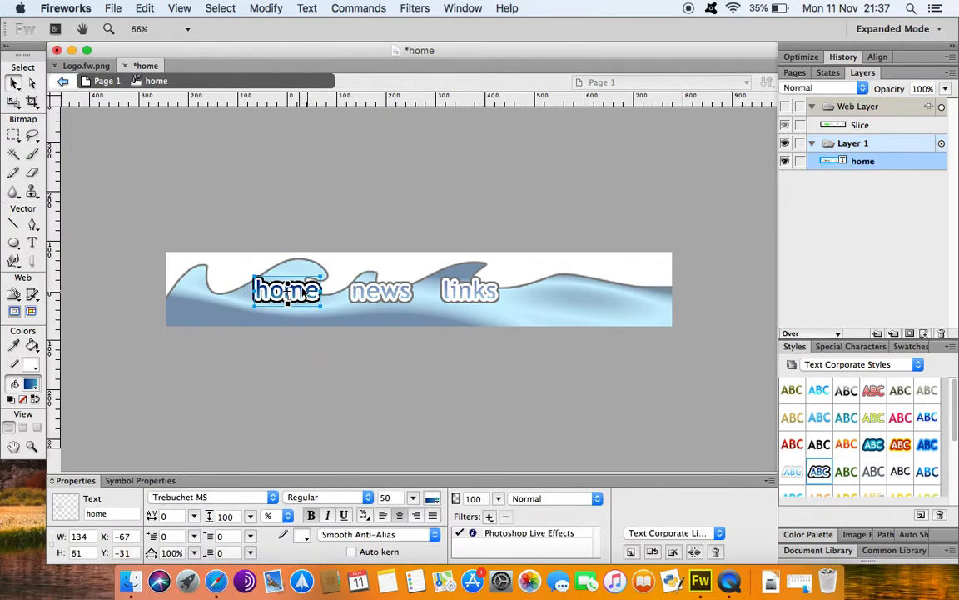
left_click(291, 356)
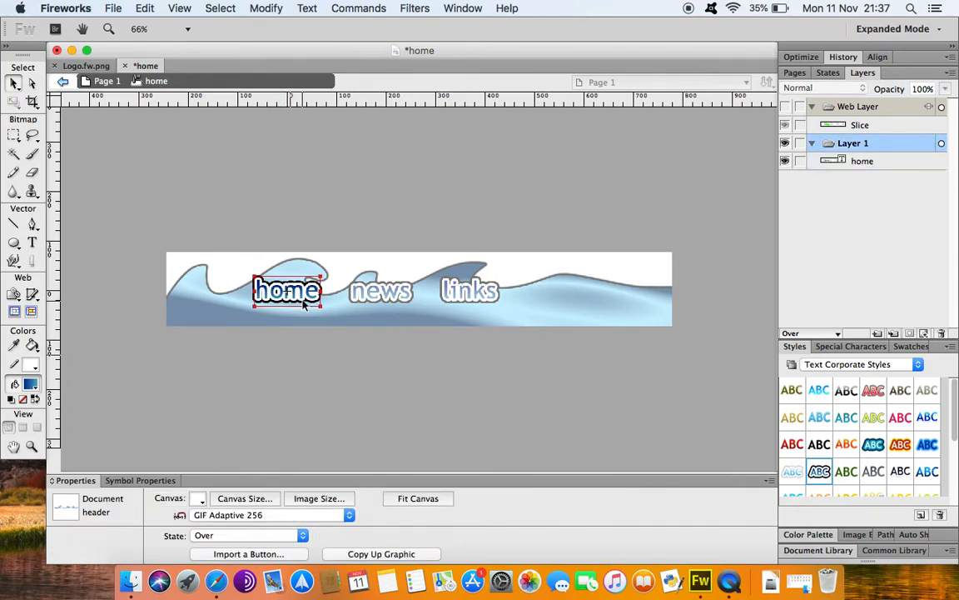
- Add a black Glow filter to the "home" text in the button's Over state
left_click(276, 283)
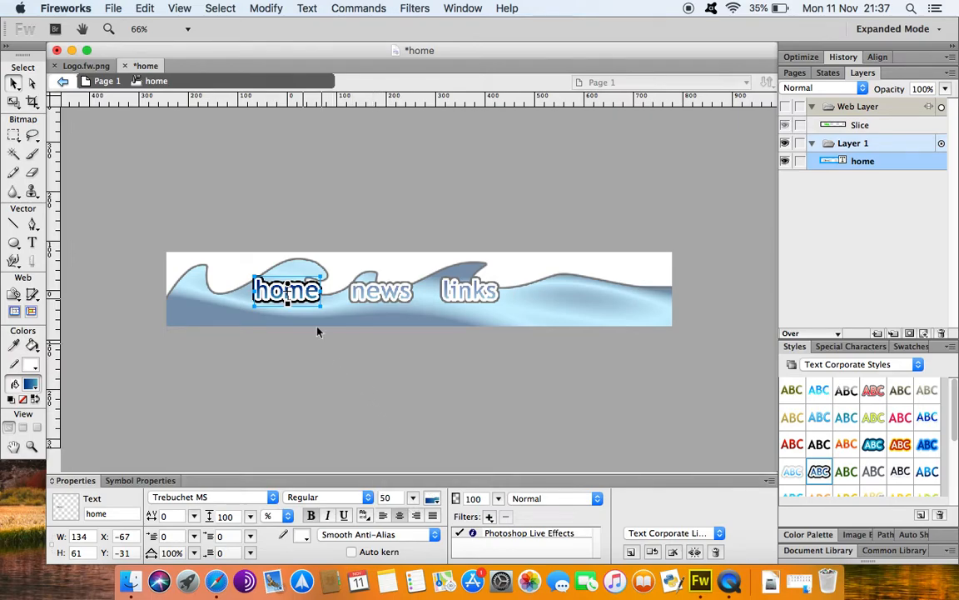
left_click(491, 517)
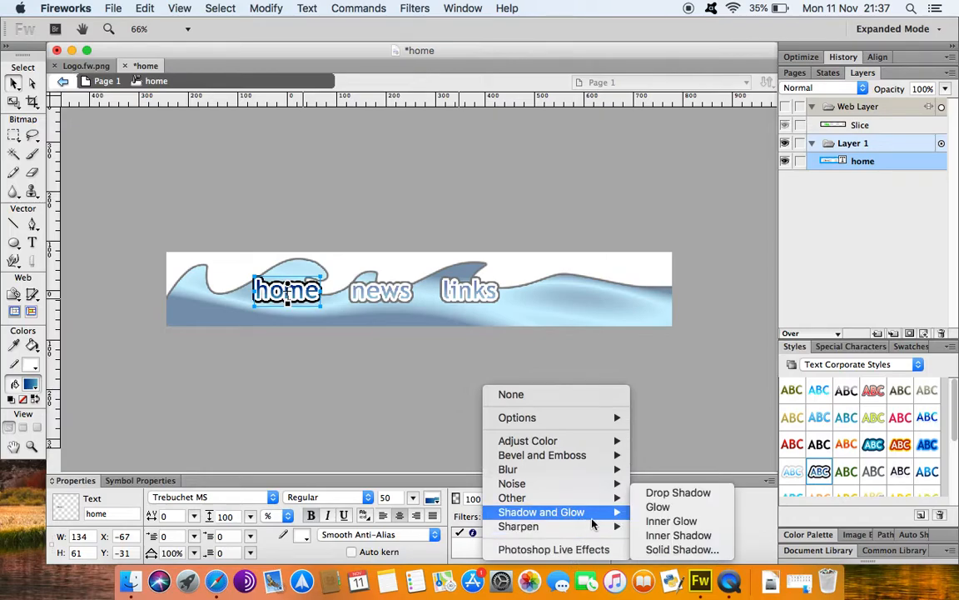
left_click(671, 505)
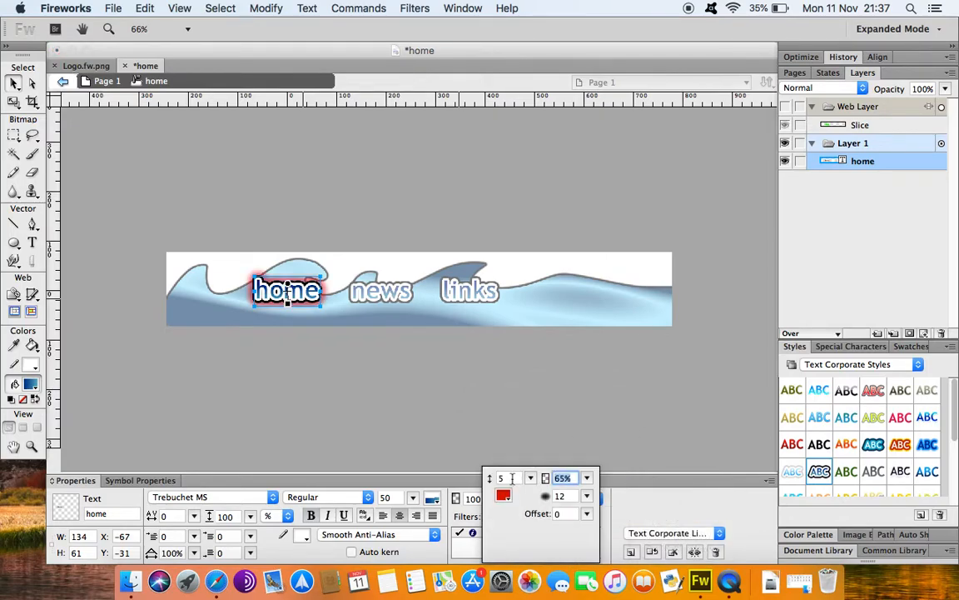
left_click(503, 496)
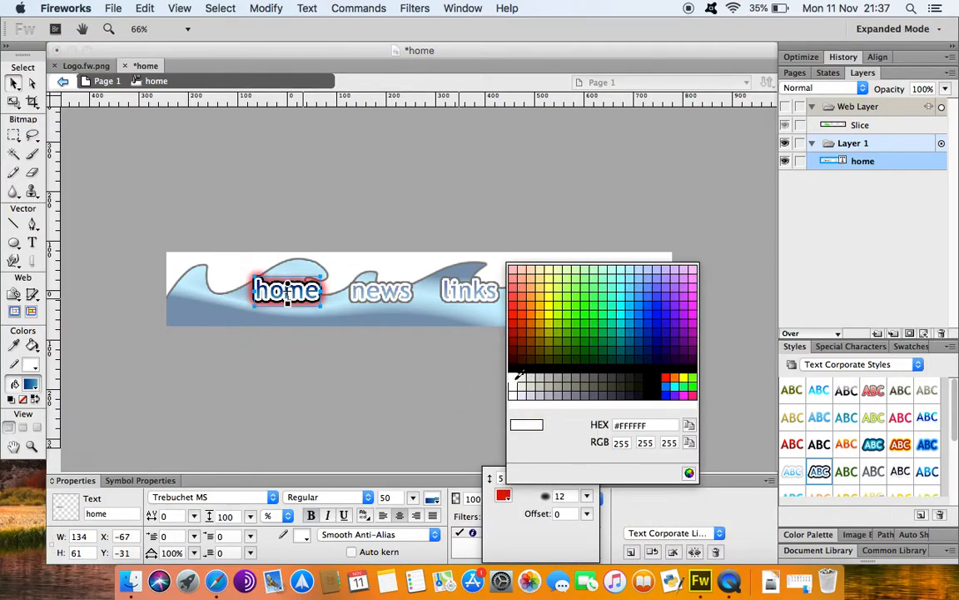
left_click(513, 376)
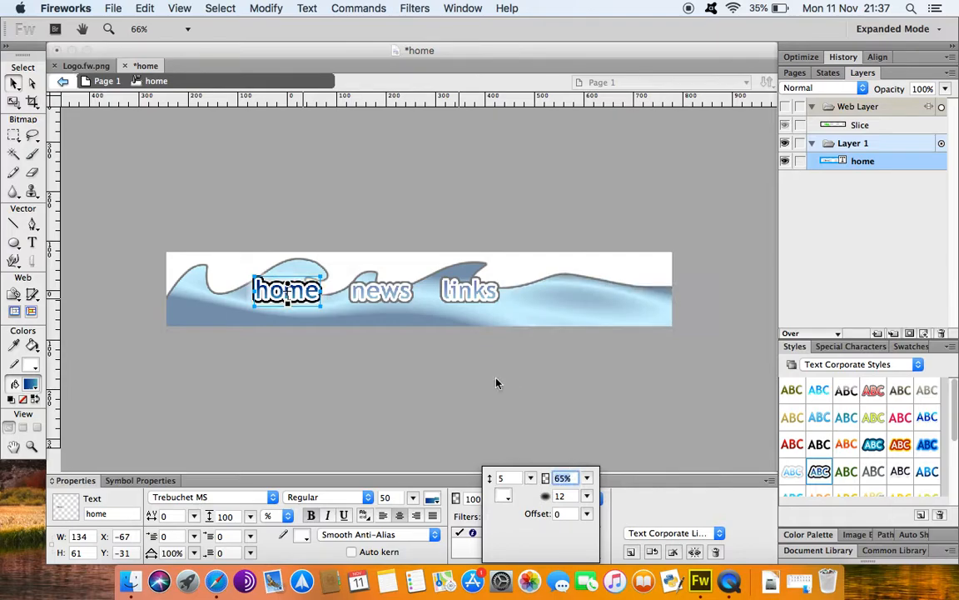
left_click(503, 496)
left_click(564, 365)
left_click(409, 389)
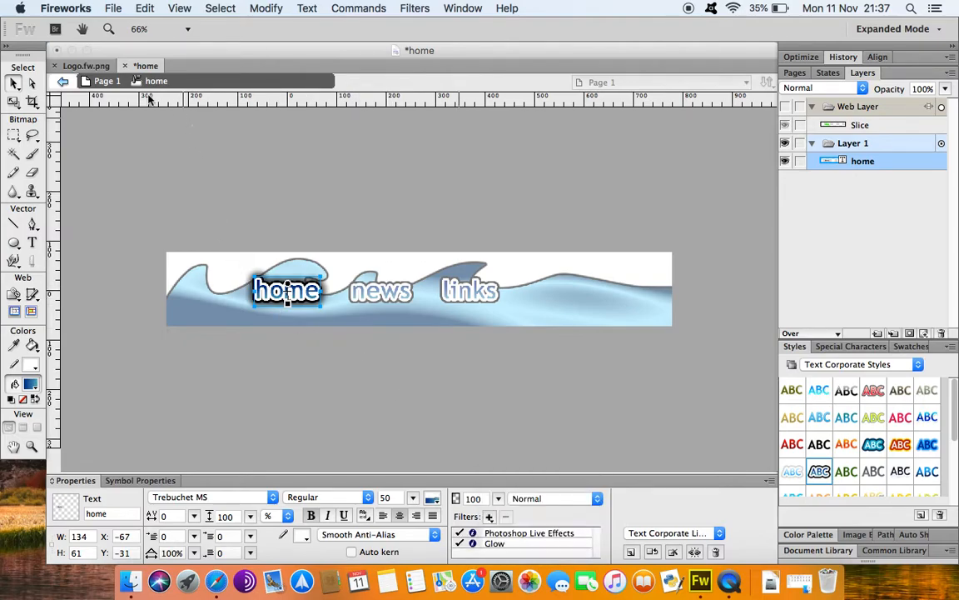
- Return to the page, preview the rollover effect on the "home" button, and go back to the original view
left_click(108, 85)
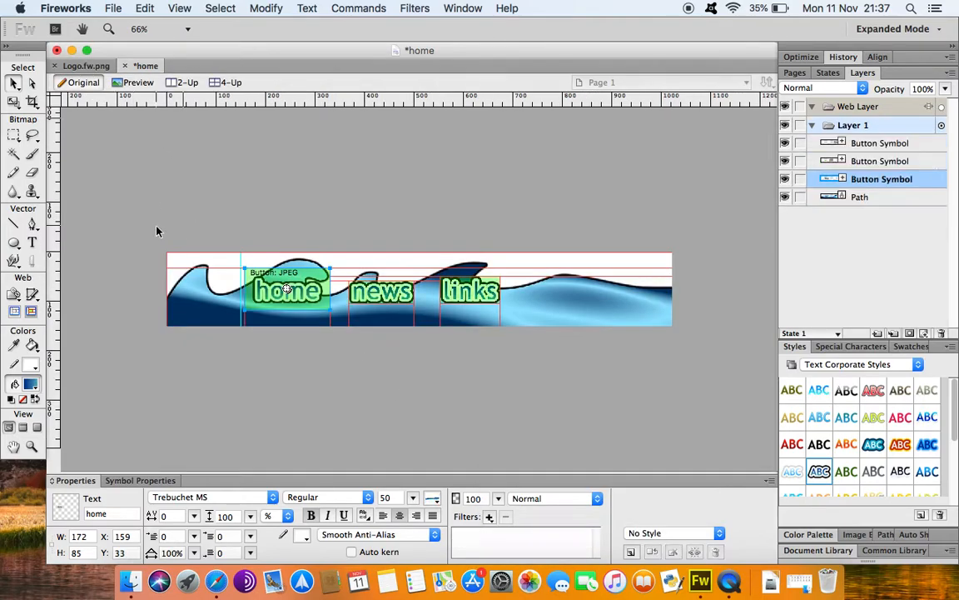
left_click(138, 87)
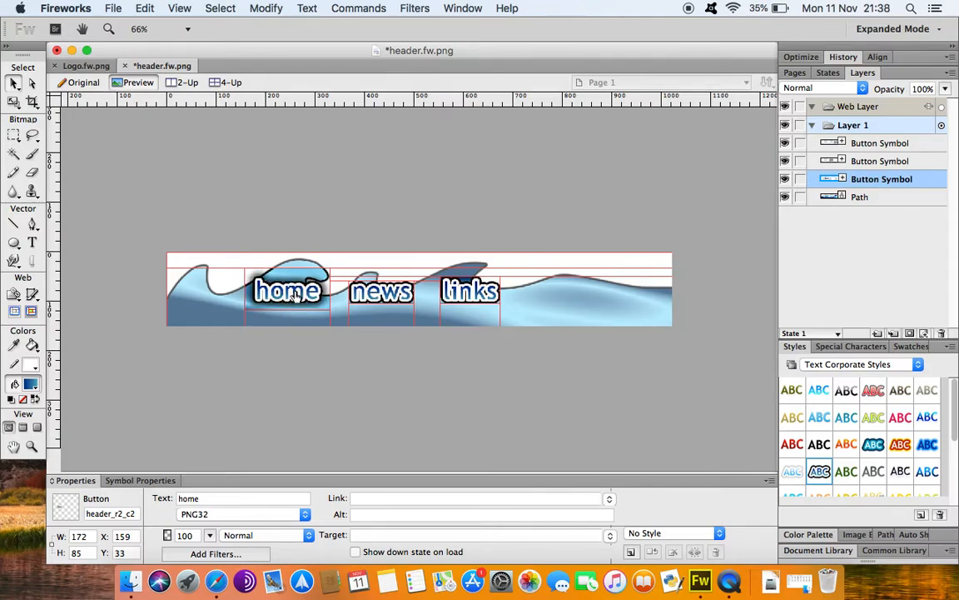
left_click(87, 86)
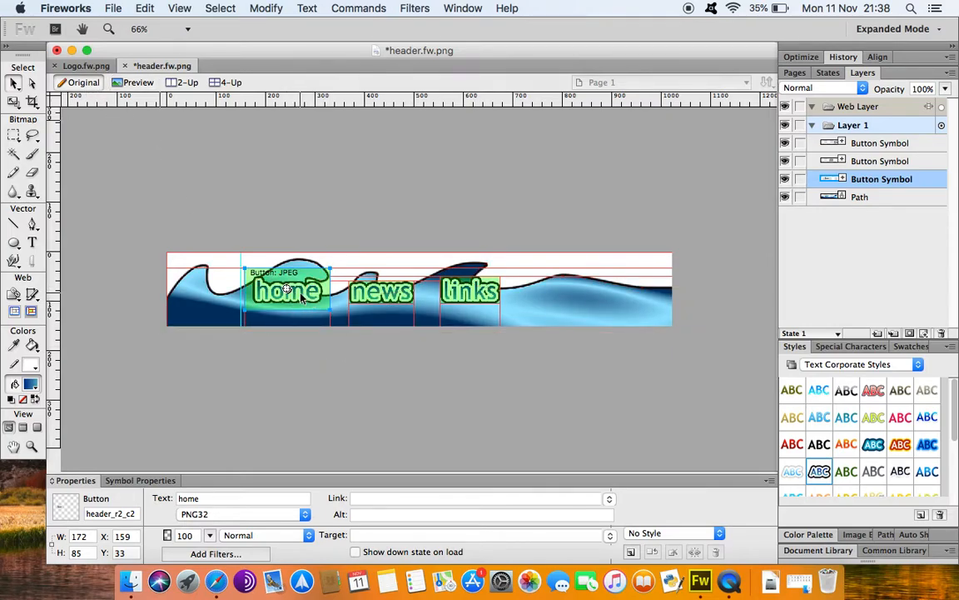
- Open the "news" button symbol and copy its Up graphic into the Over state
left_click(402, 298)
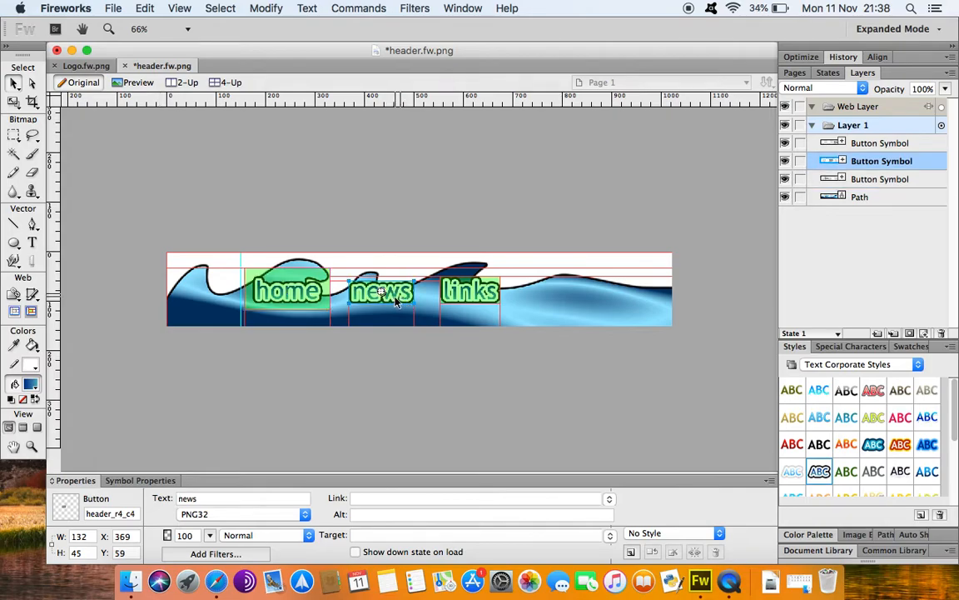
double_click(397, 302)
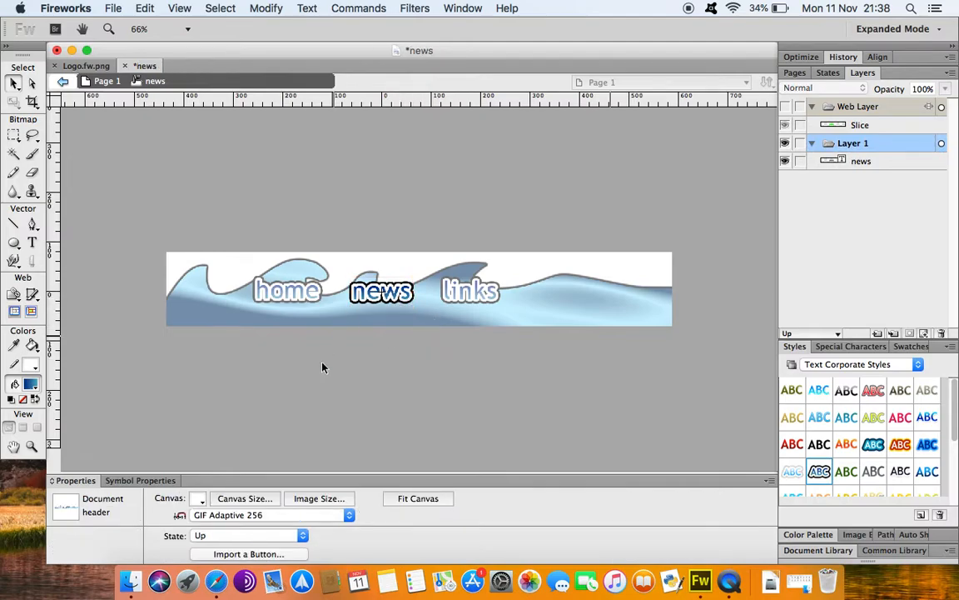
left_click(267, 536)
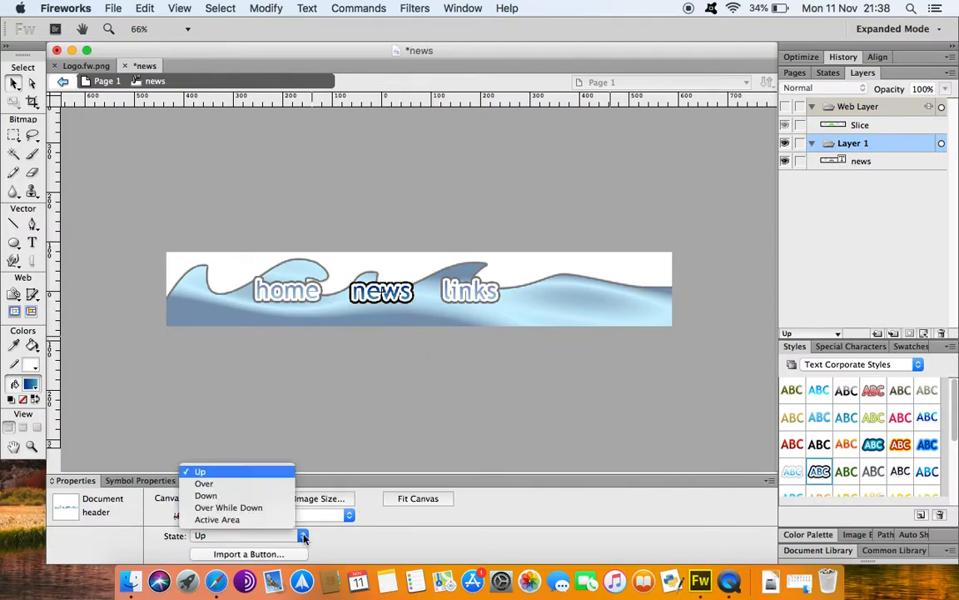
left_click(269, 491)
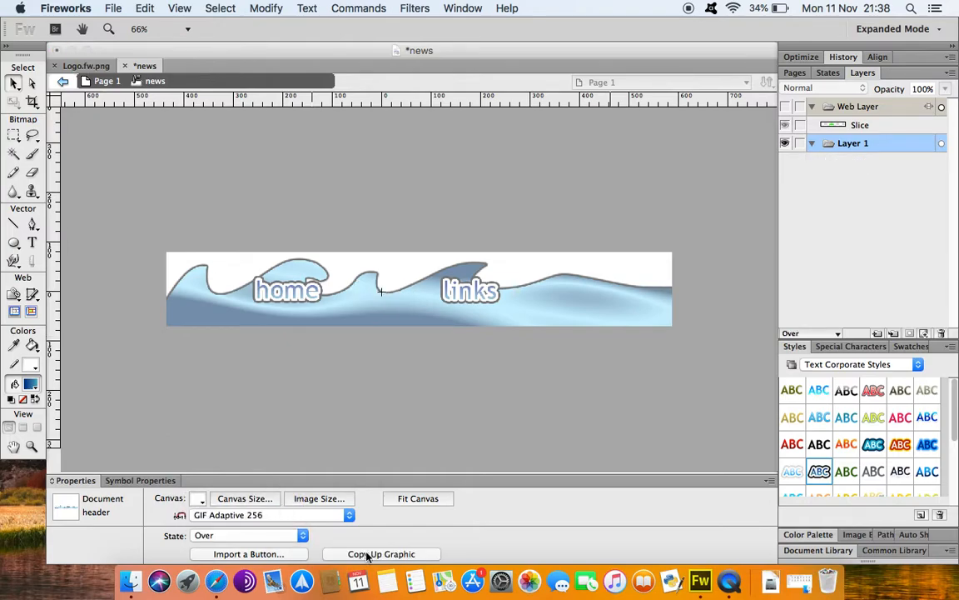
left_click(366, 553)
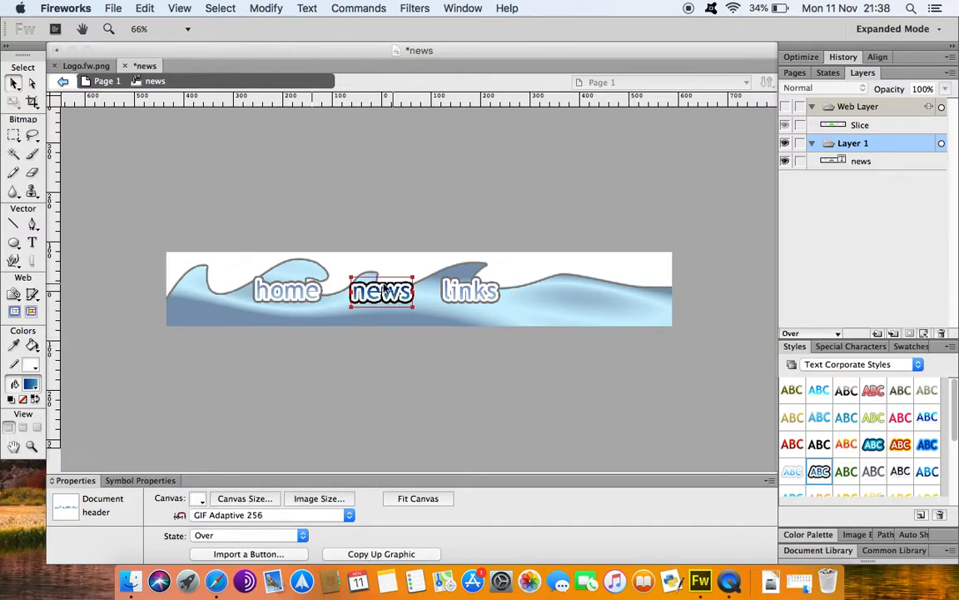
- Set the font size of the "news" text in the Over state to 60
left_click(384, 301)
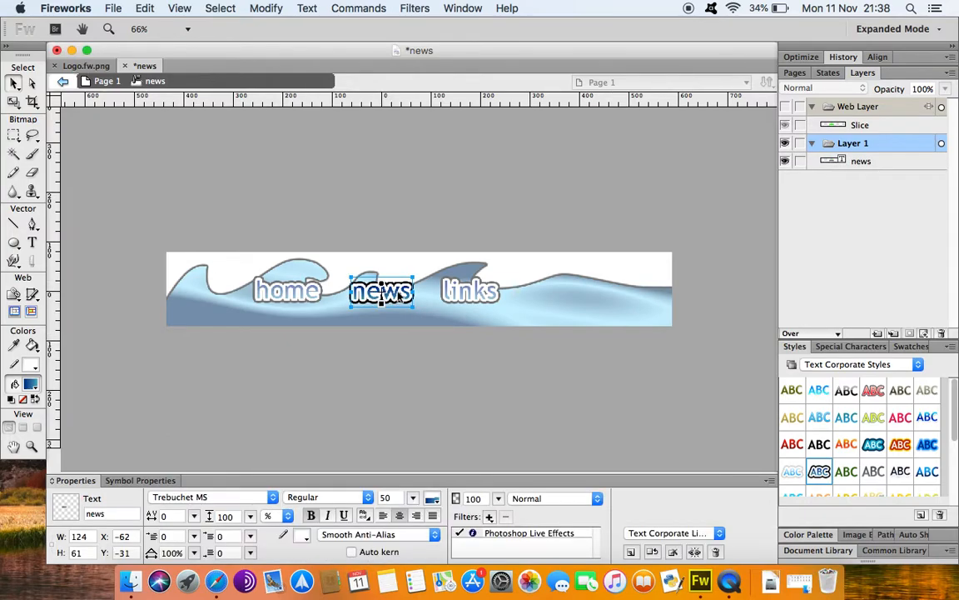
double_click(389, 497)
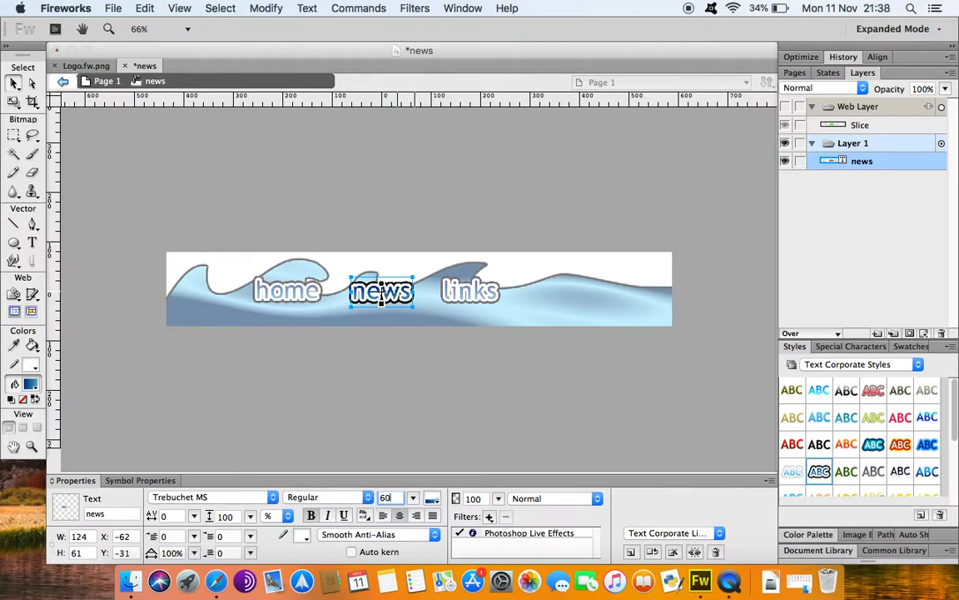
type("60")
key("Return")
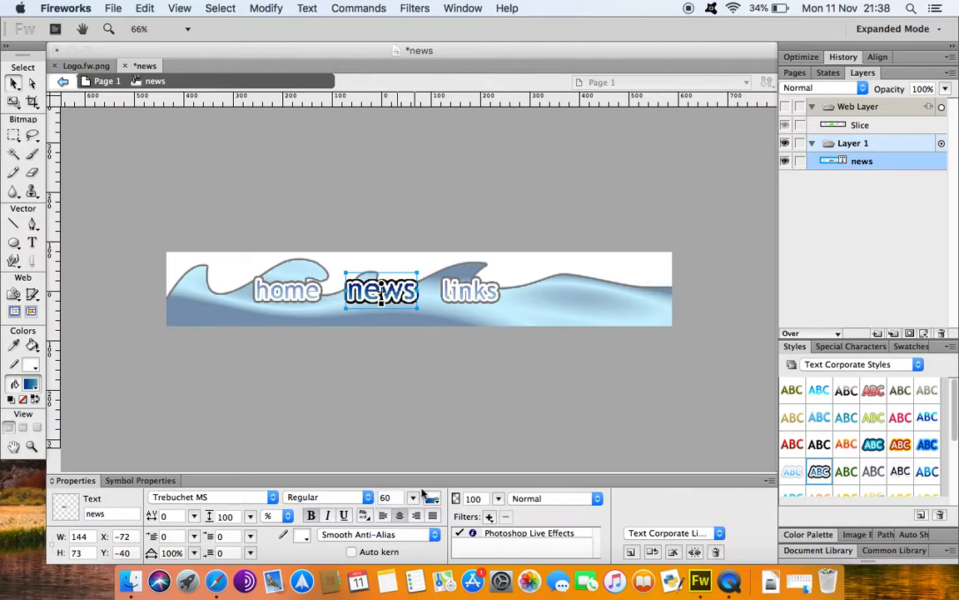
left_click(356, 407)
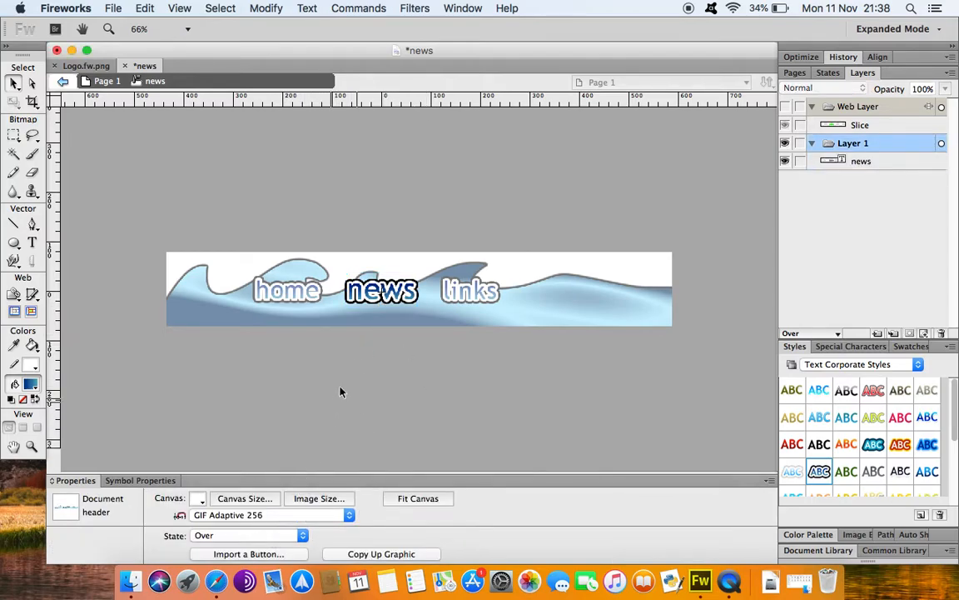
left_click(375, 290)
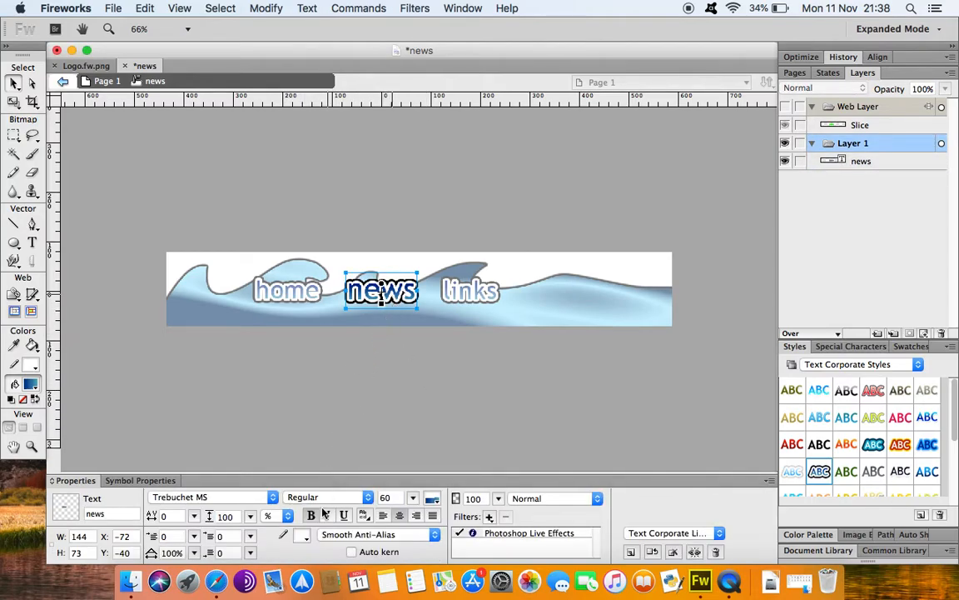
- Compare the "news" button's Up and Over states inside the symbol
left_click(361, 400)
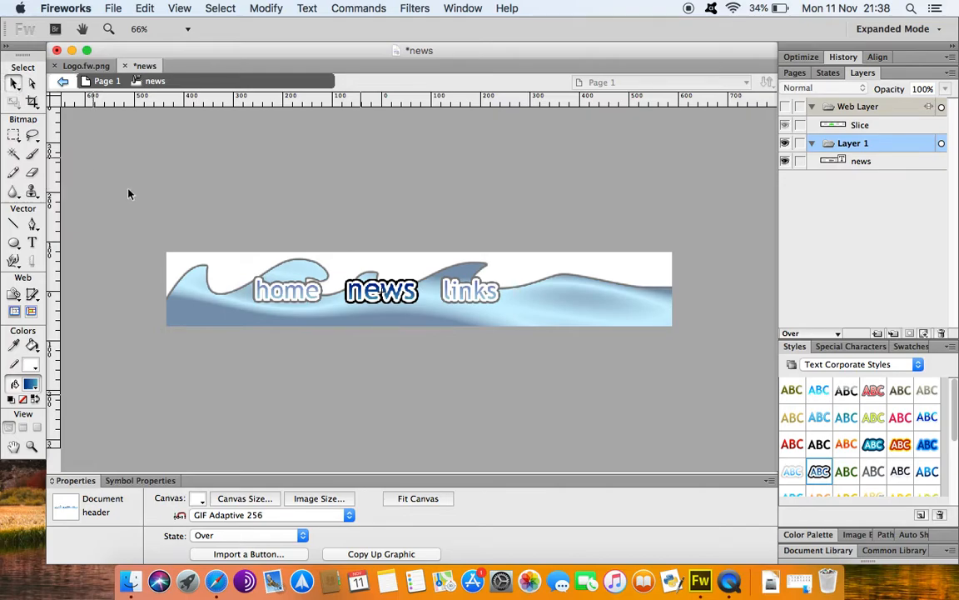
left_click(303, 536)
left_click(285, 470)
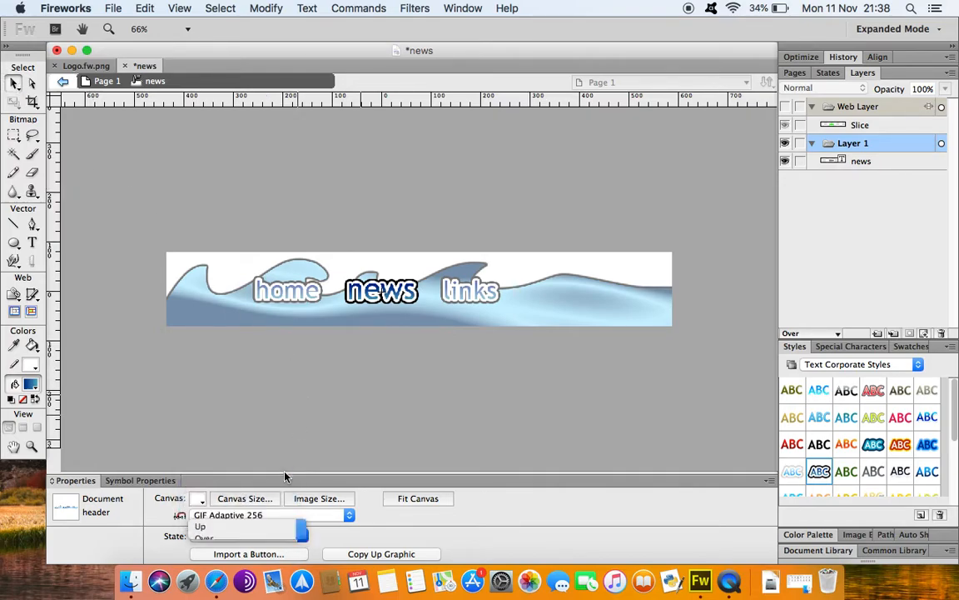
left_click(302, 537)
left_click(285, 483)
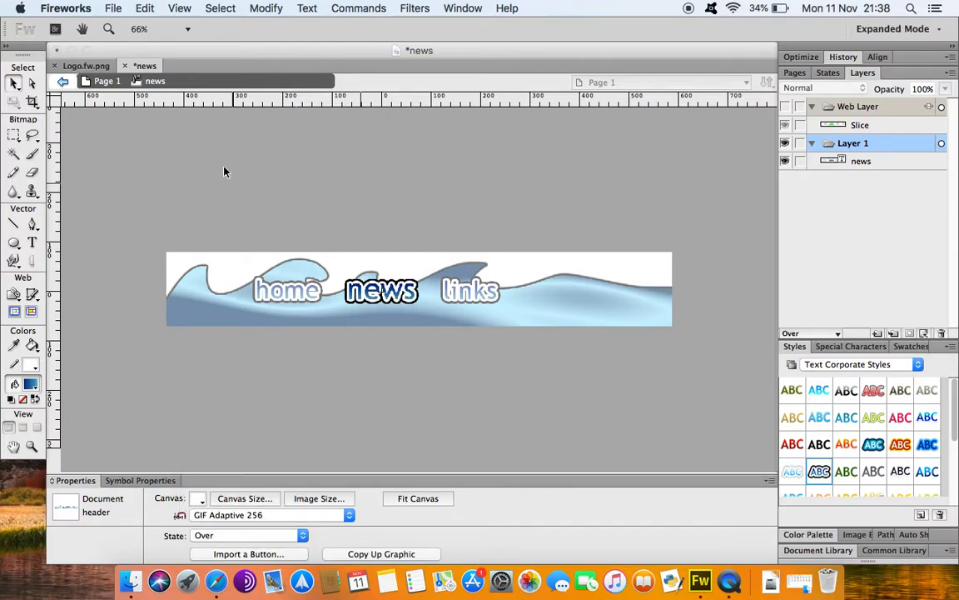
- Return to the page, preview the rollover effects of the "home" and "news" buttons, and go back to the original view
left_click(107, 82)
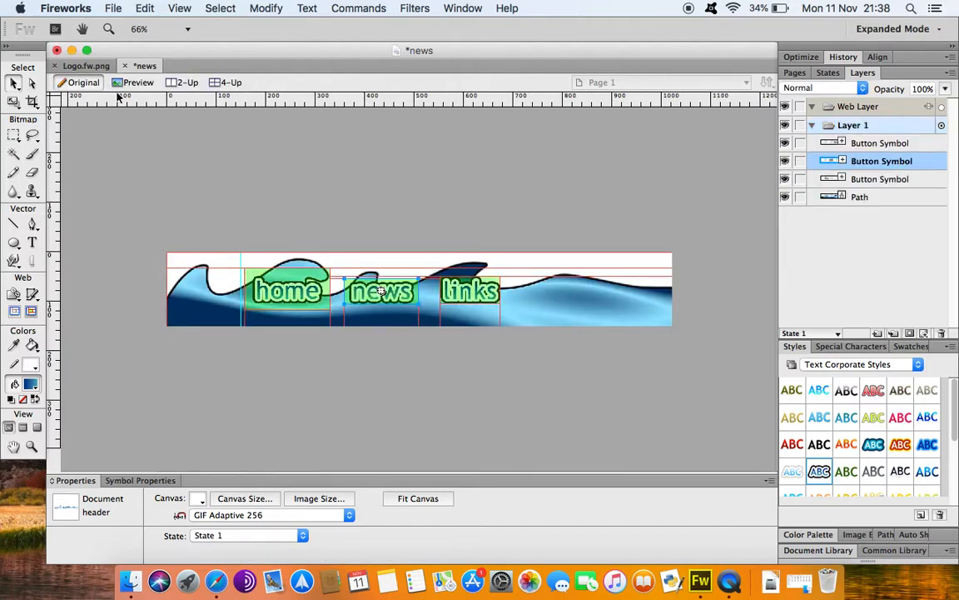
left_click(137, 82)
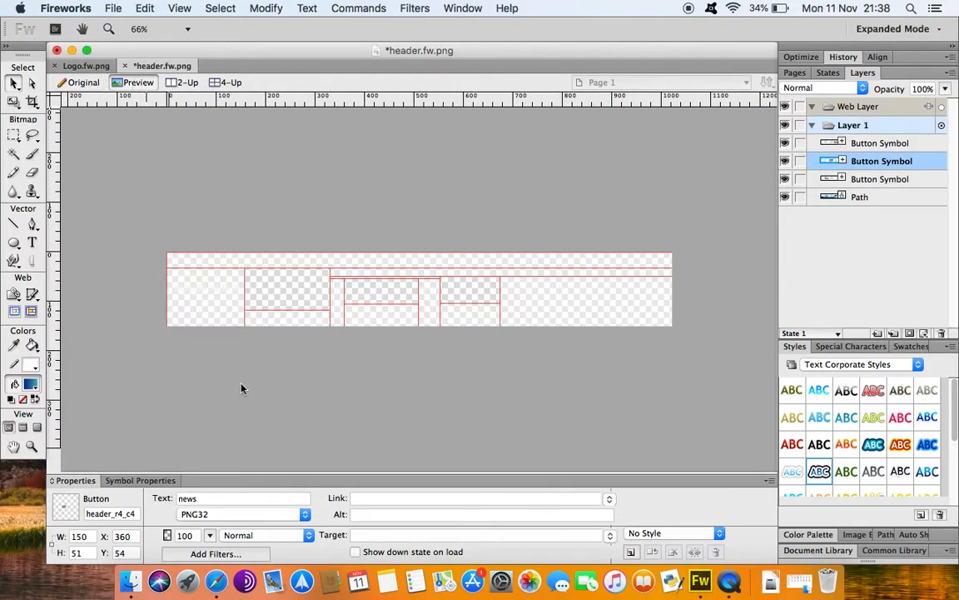
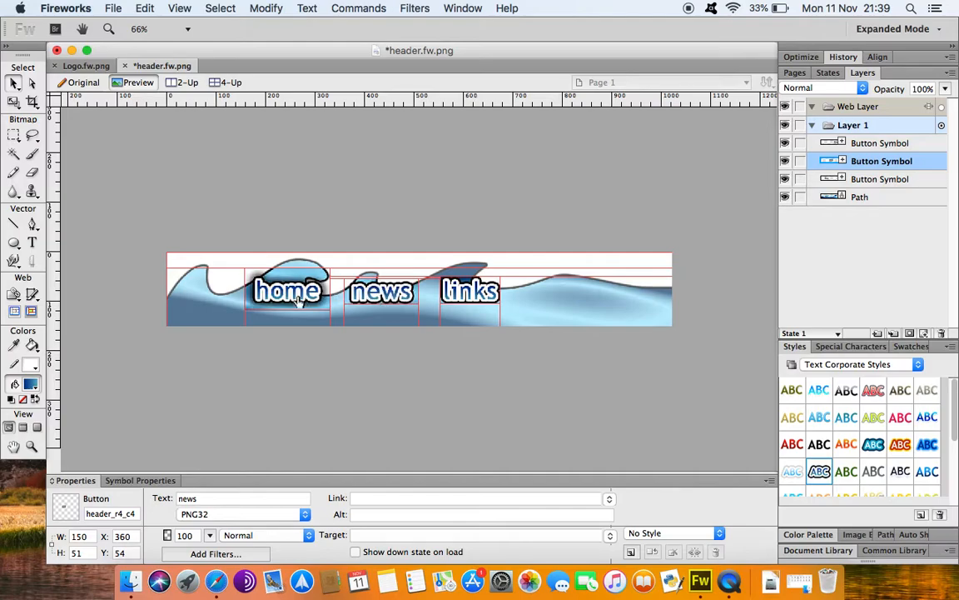
left_click(83, 82)
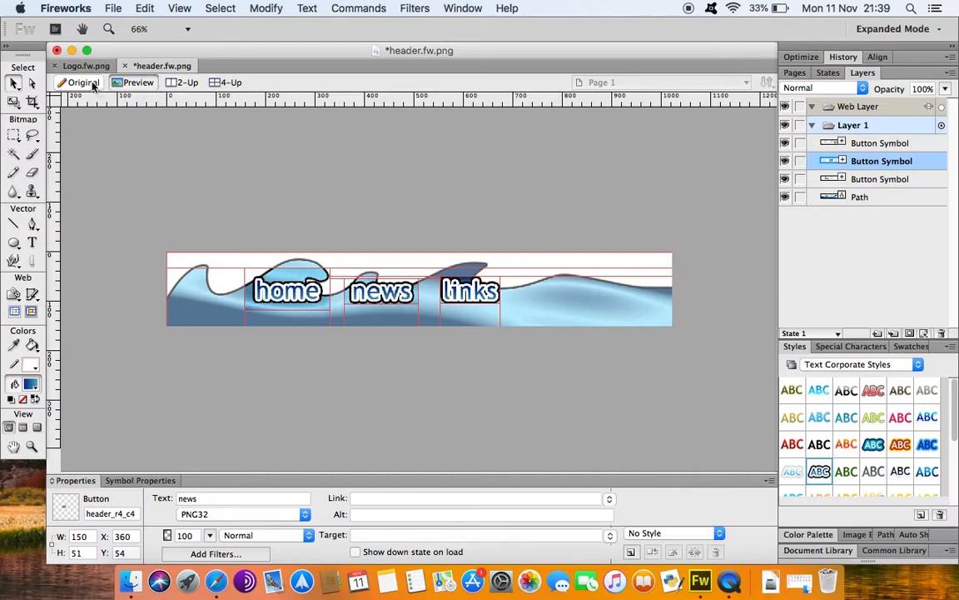
- Open the "news" button symbol in its Over state and set the text's font size to 50
double_click(408, 298)
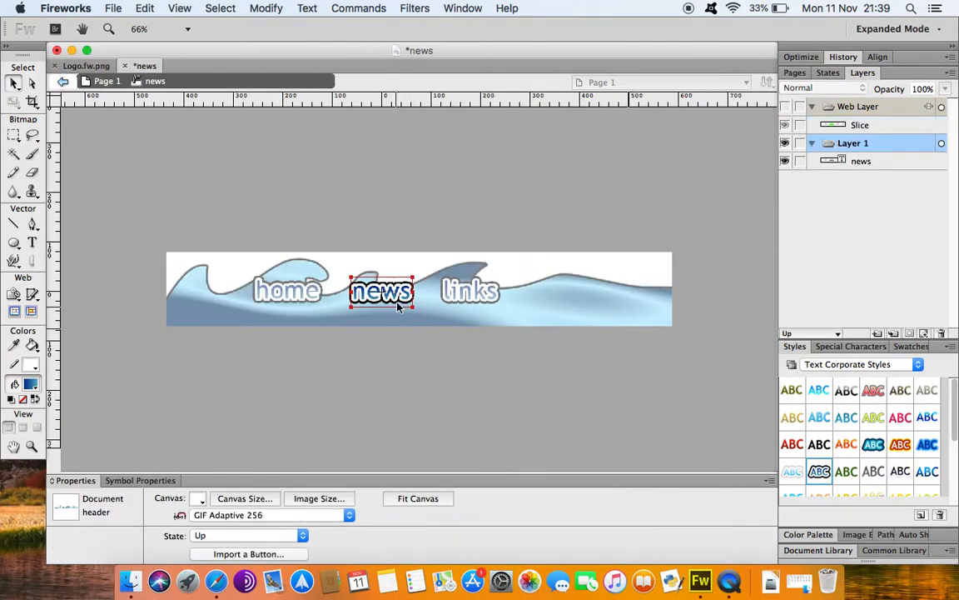
left_click(250, 536)
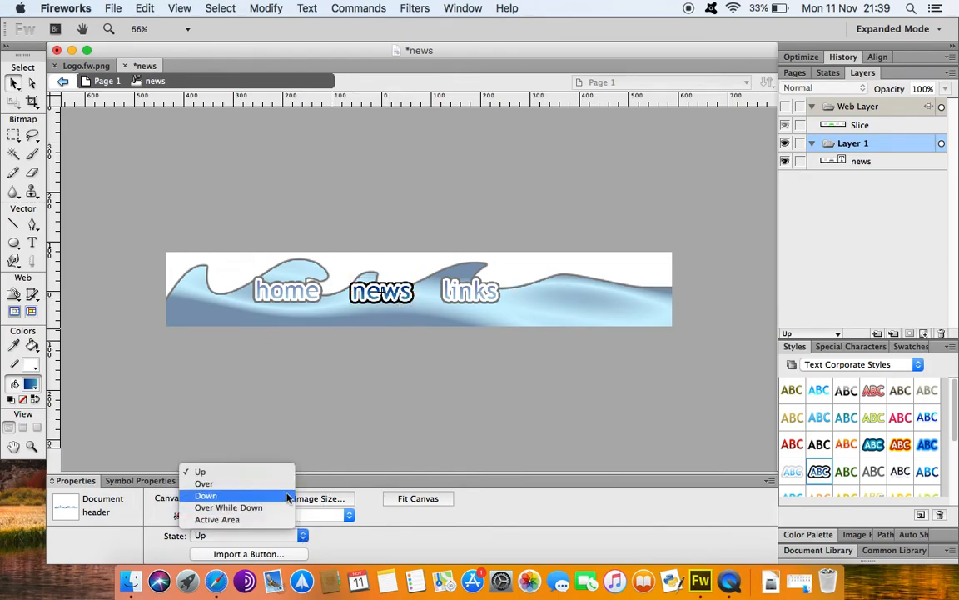
left_click(250, 483)
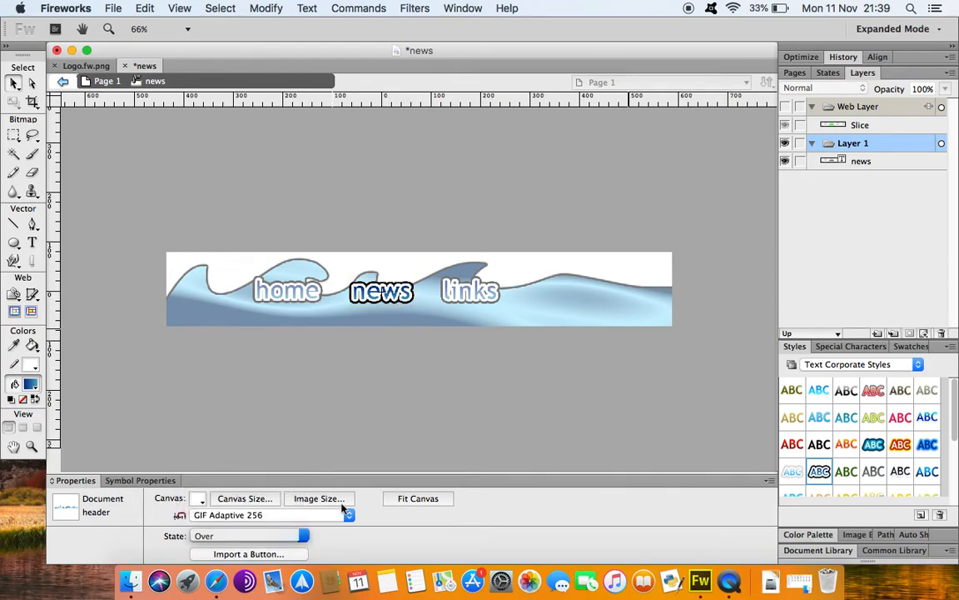
left_click(398, 295)
double_click(392, 494)
type("50")
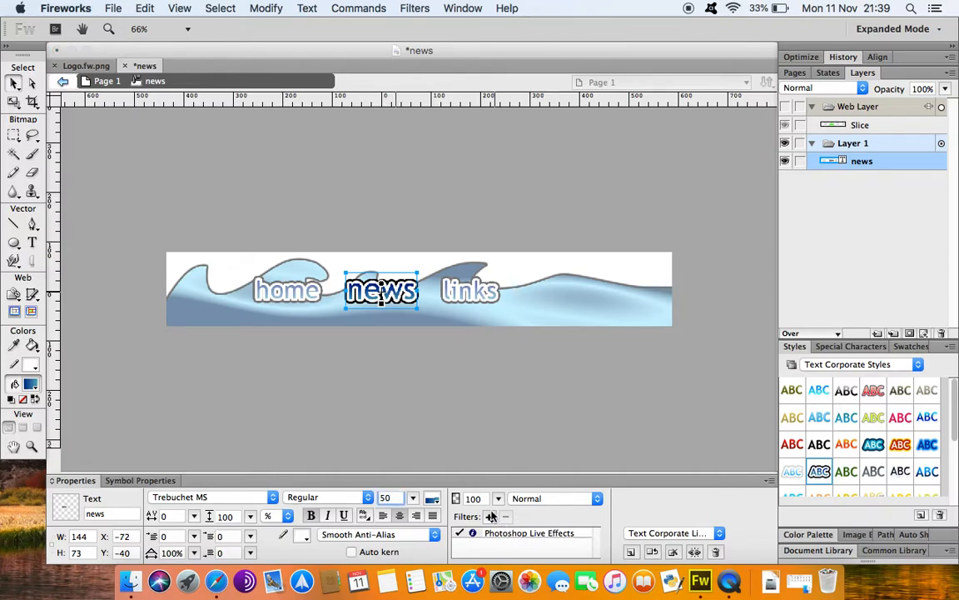
- Add a black Glow filter to the "news" text in the button's Over state
left_click(491, 516)
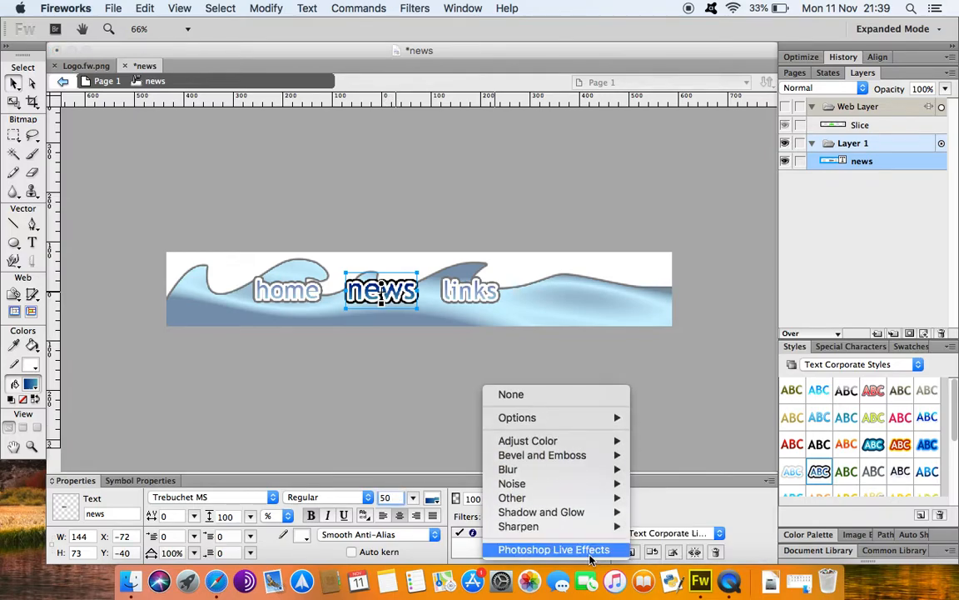
mouse_move(609, 514)
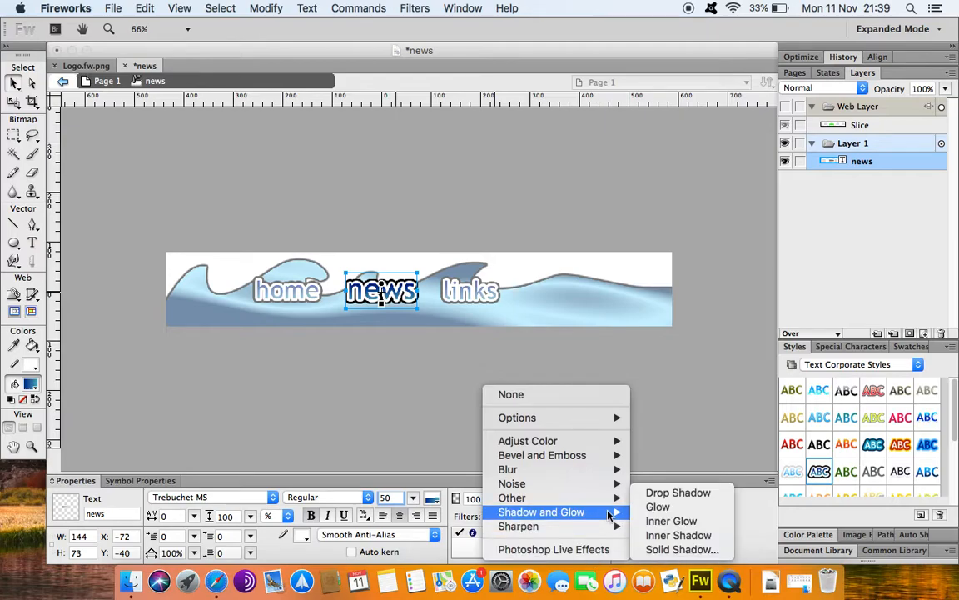
left_click(658, 506)
left_click(503, 495)
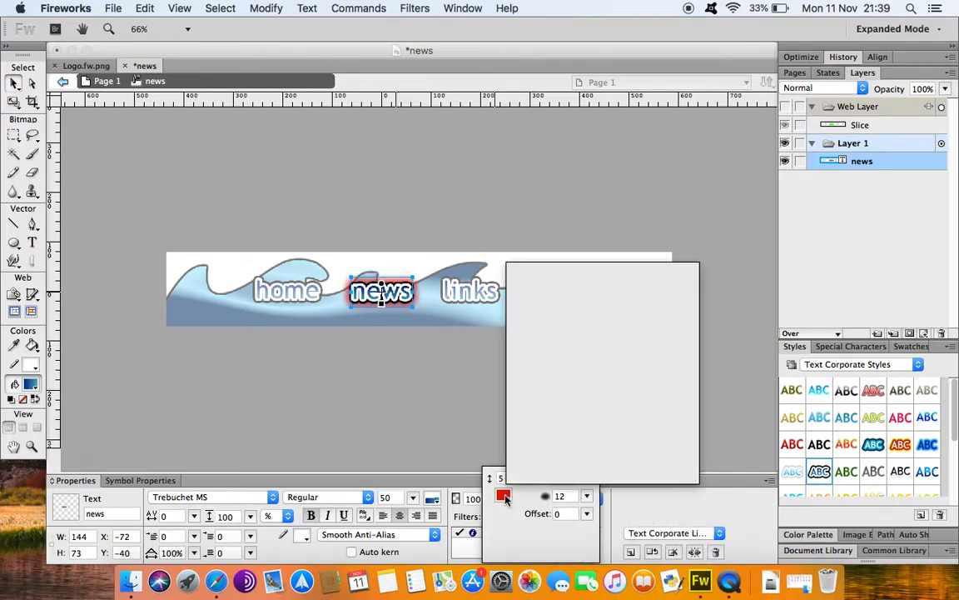
left_click(514, 366)
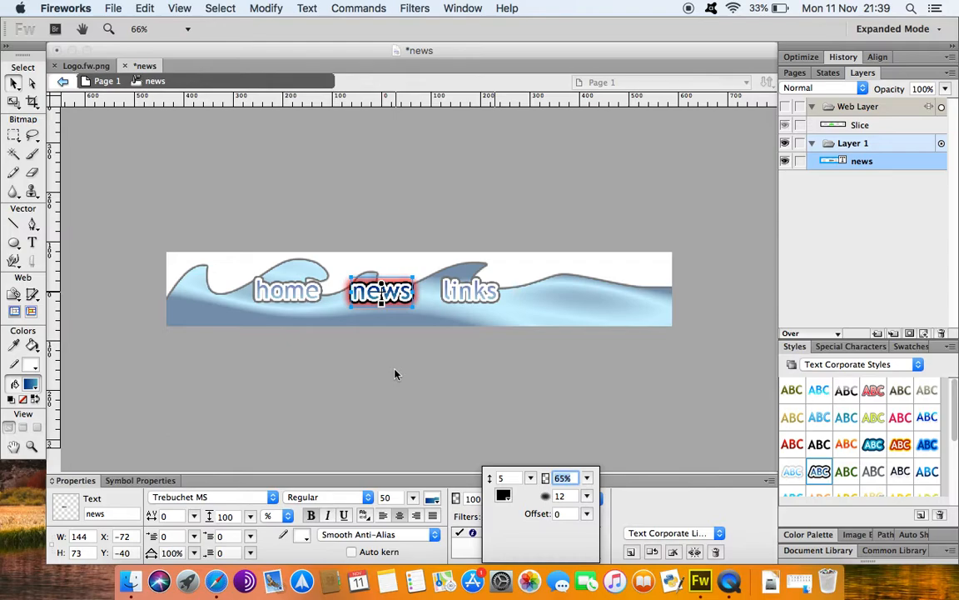
key("Return")
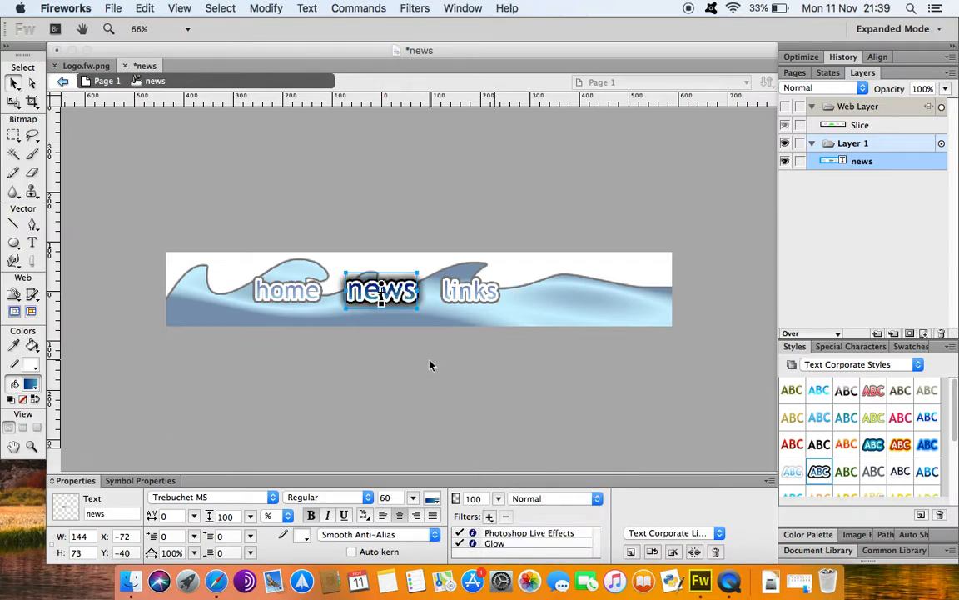
- Set the font size of the glowing "news" text in the Over state to 50 and deselect it
left_click(388, 498)
type("5")
key("Return")
left_click(437, 419)
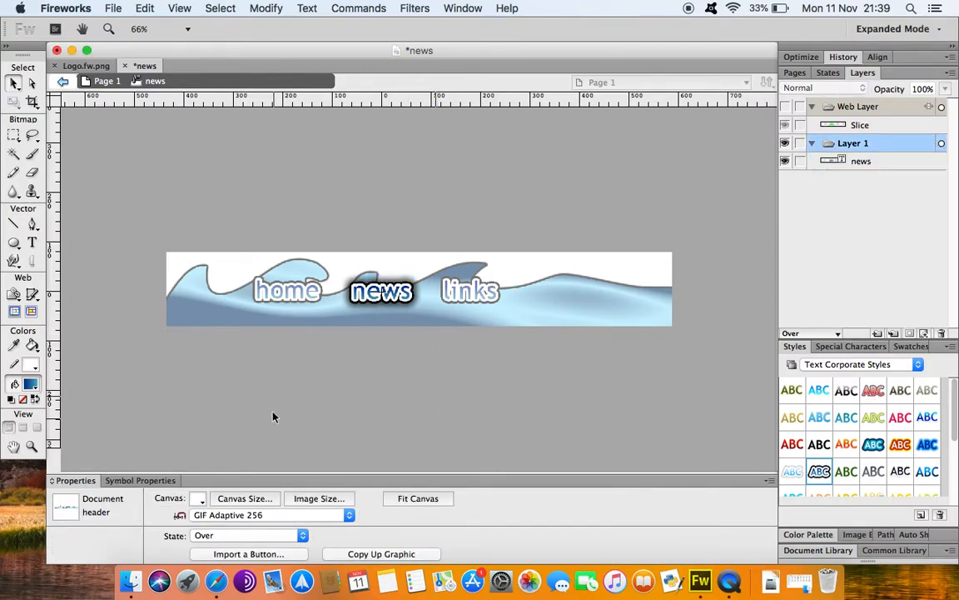
- Check the "news" button's Up state and return to the page
left_click(300, 536)
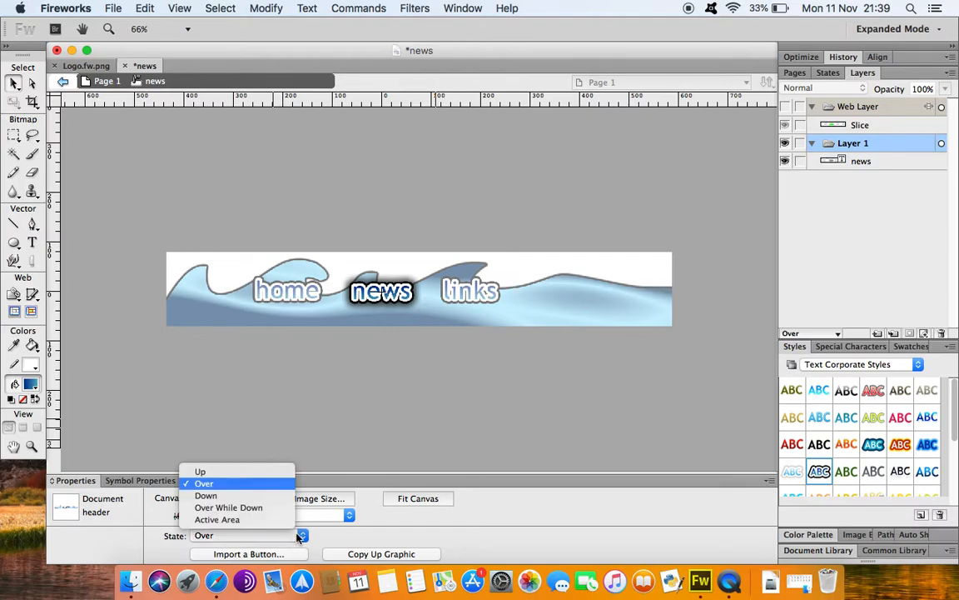
left_click(260, 472)
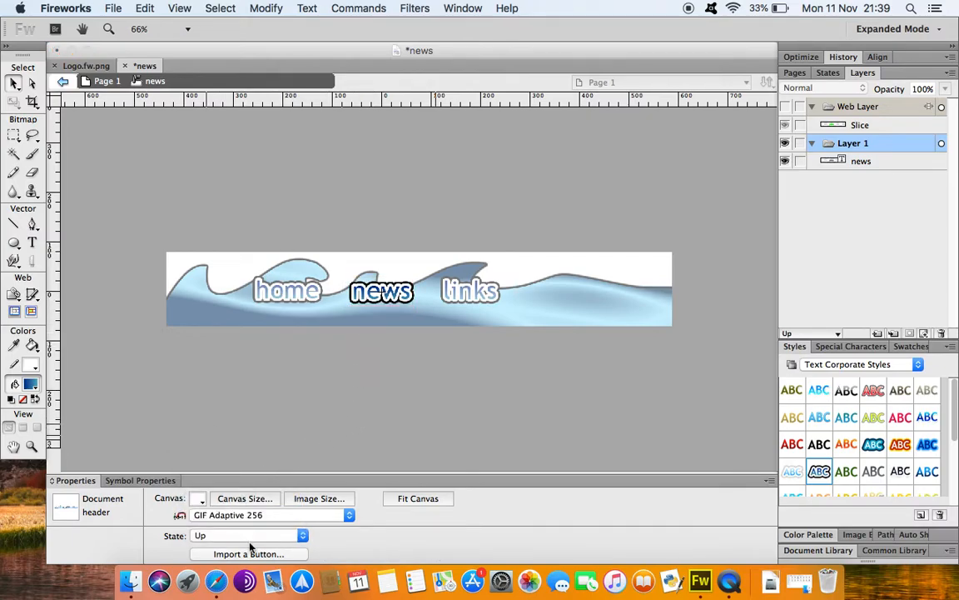
left_click(101, 81)
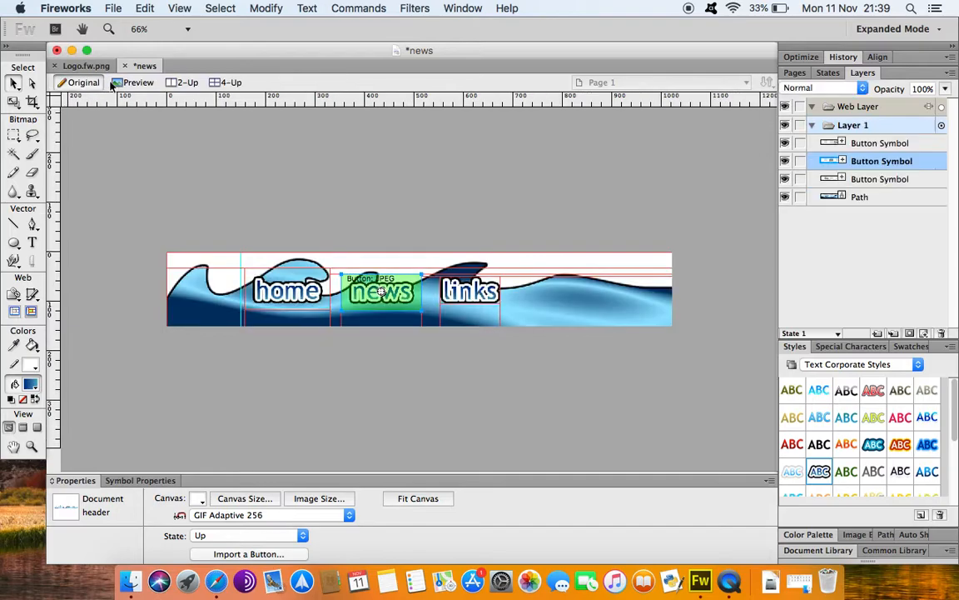
- Open the "links" button symbol and copy its Up graphic into the Over state
double_click(479, 290)
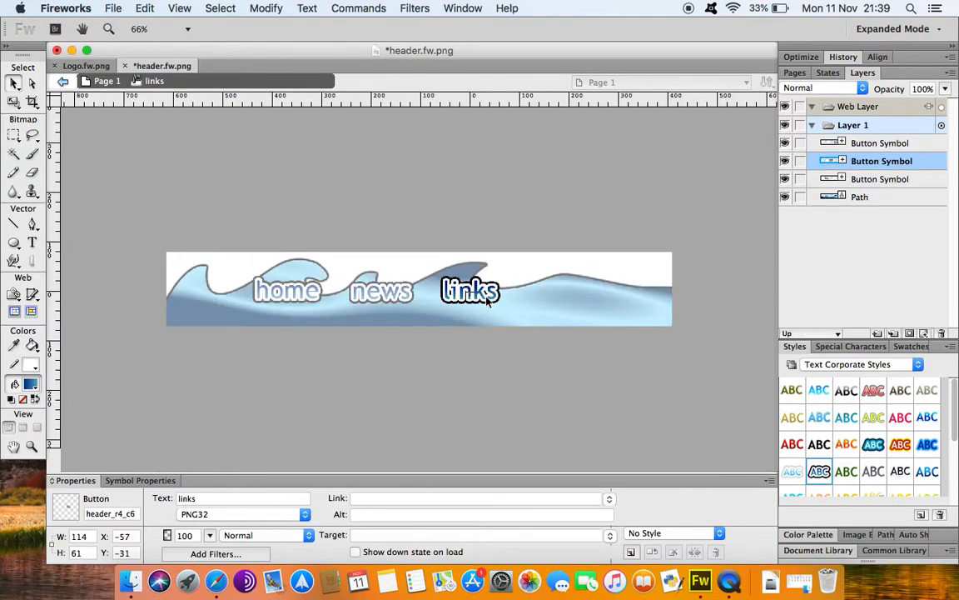
left_click(491, 297)
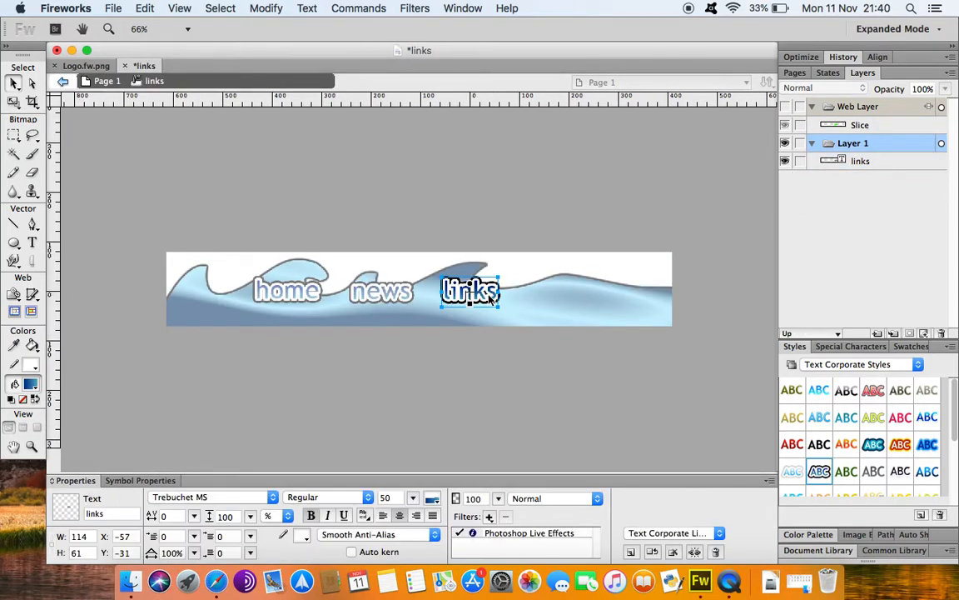
left_click(464, 382)
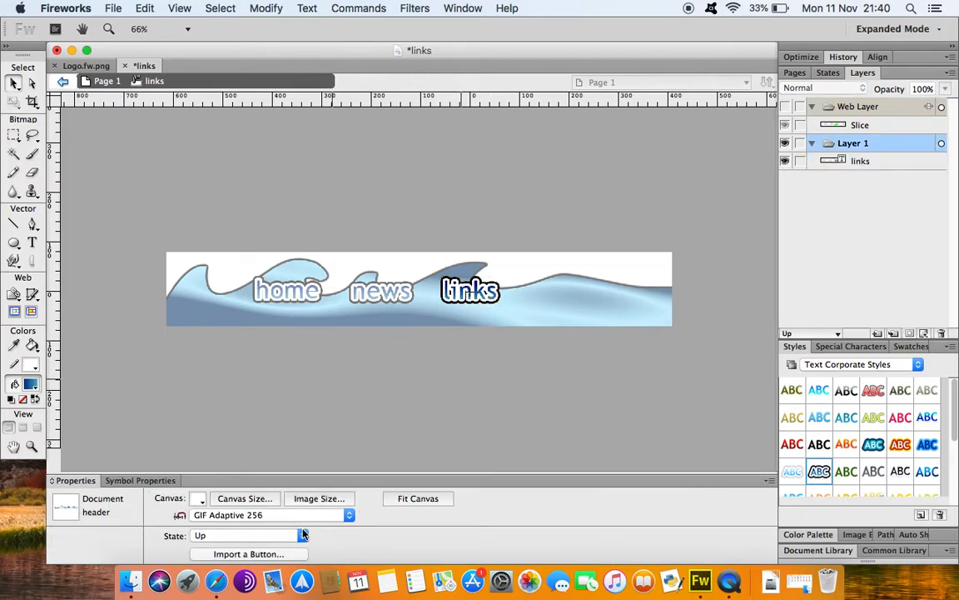
left_click(275, 536)
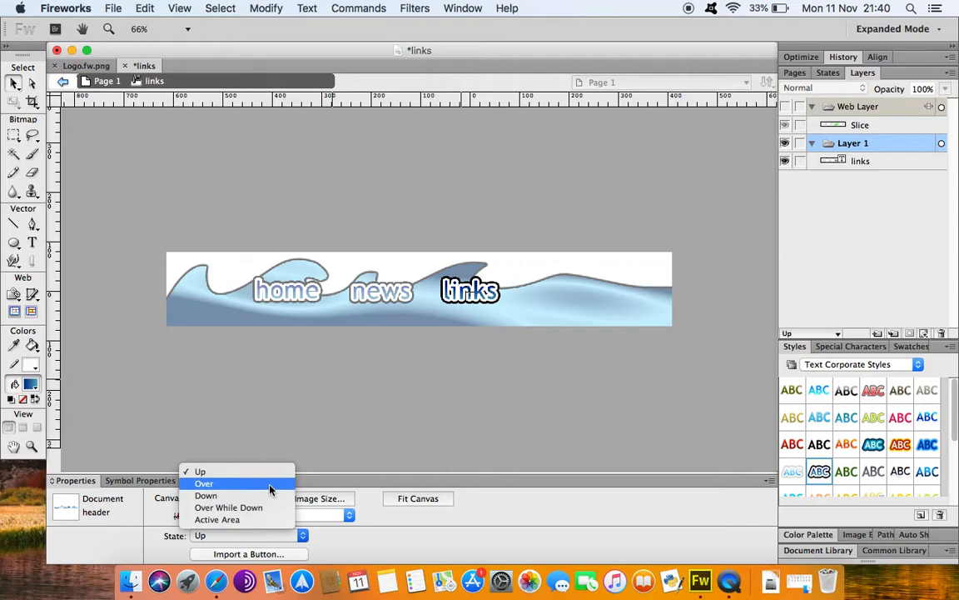
left_click(207, 483)
left_click(386, 554)
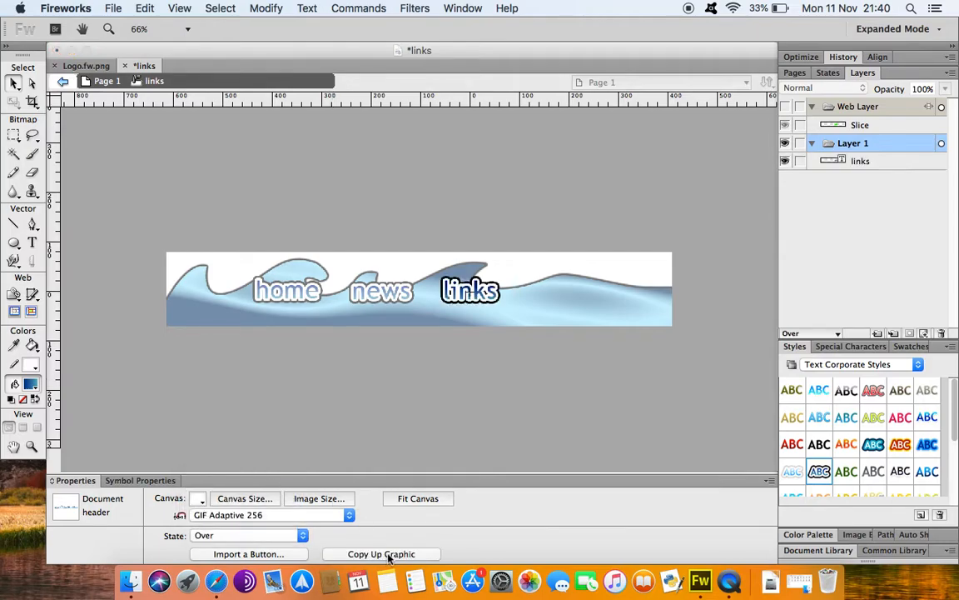
- Add a black Glow filter to the "links" text in the button's Over state
left_click(492, 298)
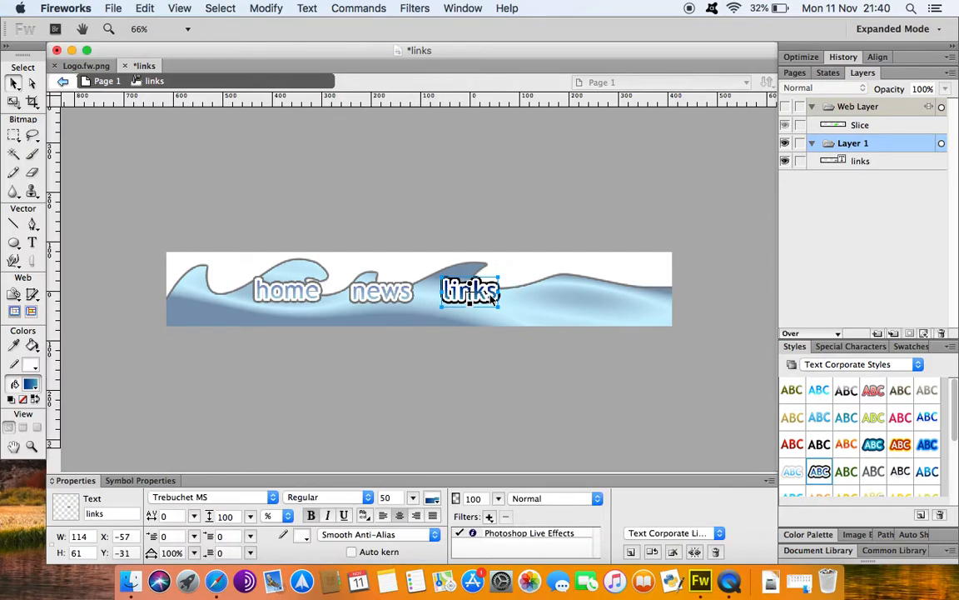
left_click(491, 519)
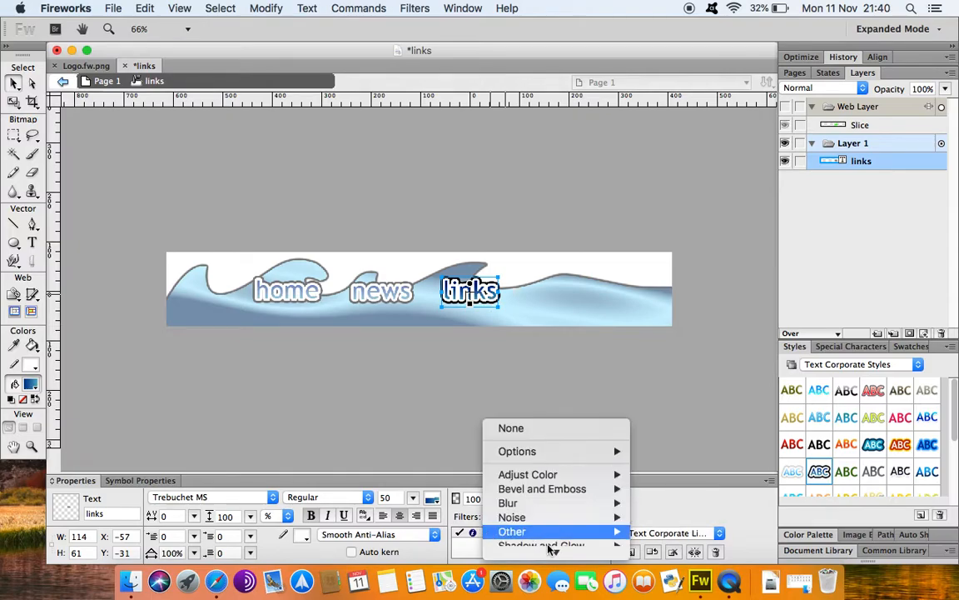
mouse_move(583, 512)
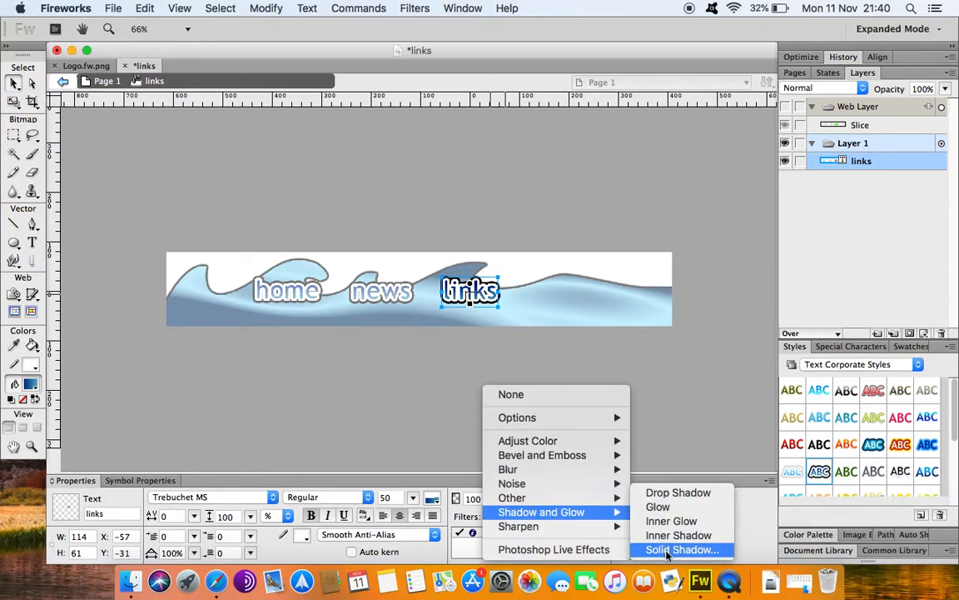
left_click(671, 508)
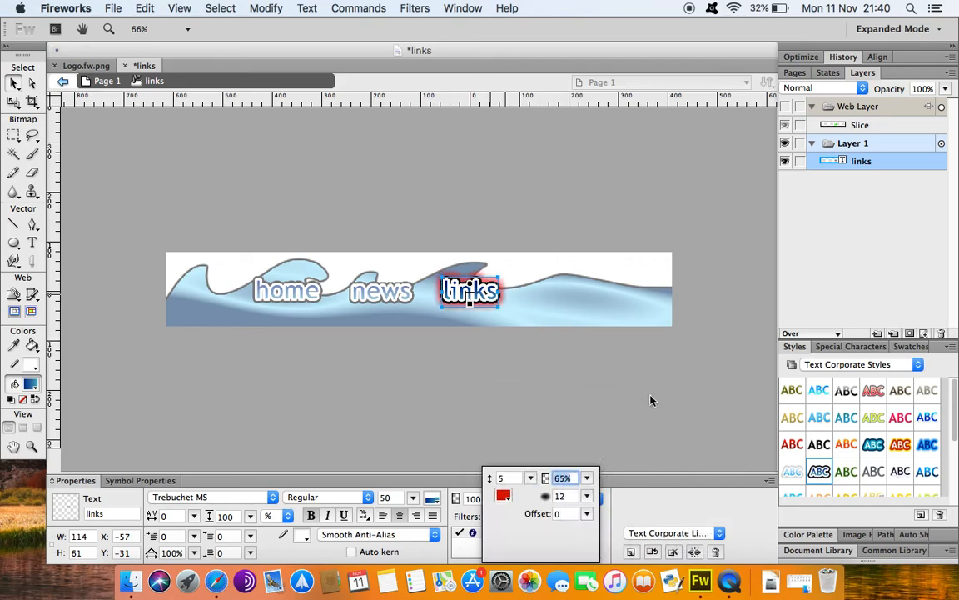
left_click(502, 496)
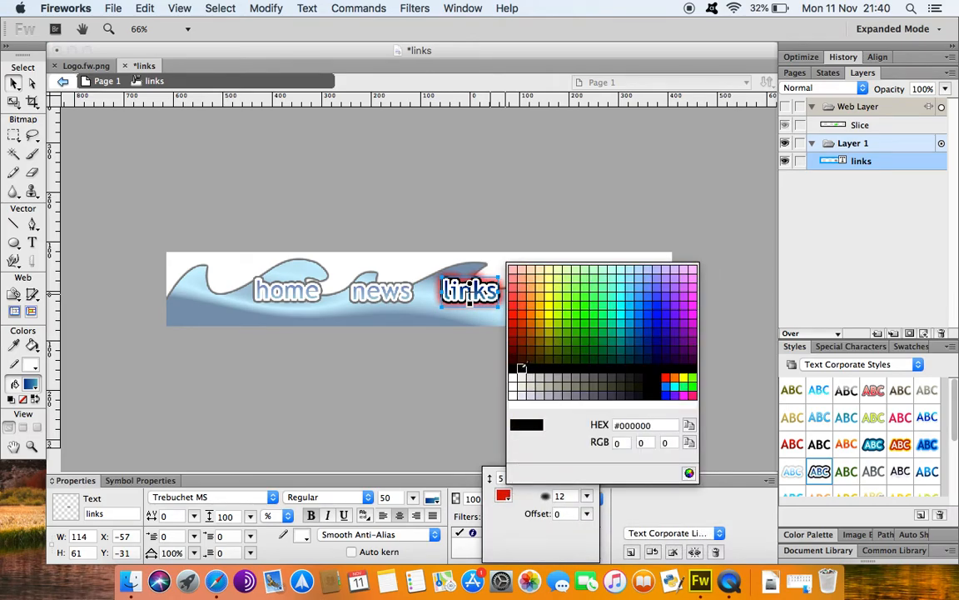
left_click(518, 372)
left_click(431, 366)
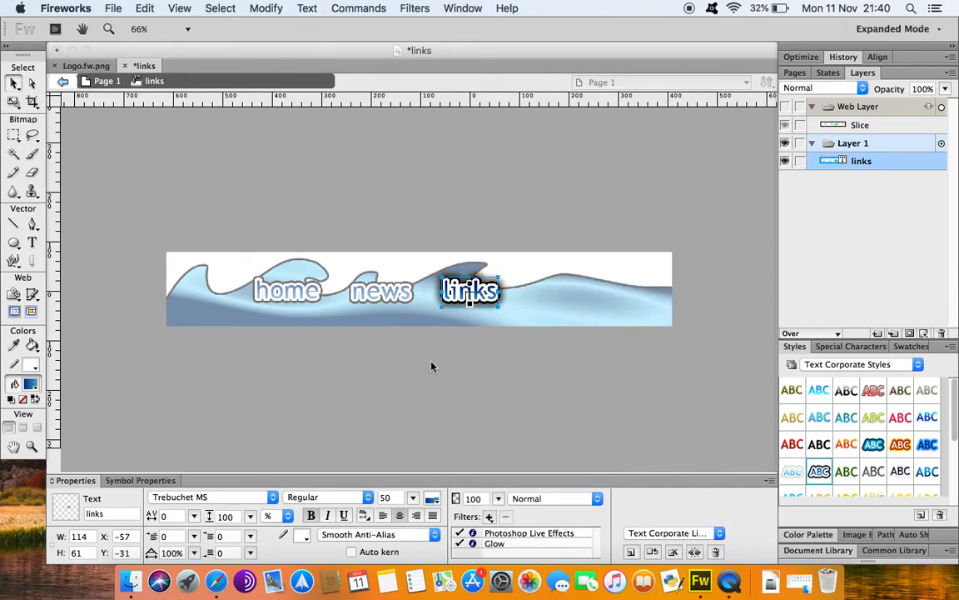
left_click(386, 374)
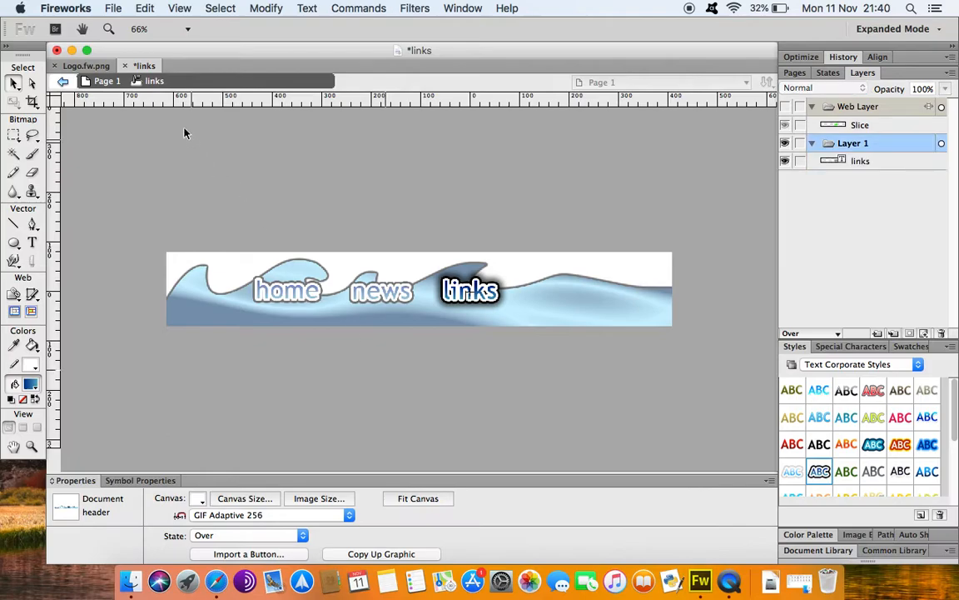
- Return to the page, preview the rollover effects of all three buttons, and go back to the original view
left_click(100, 80)
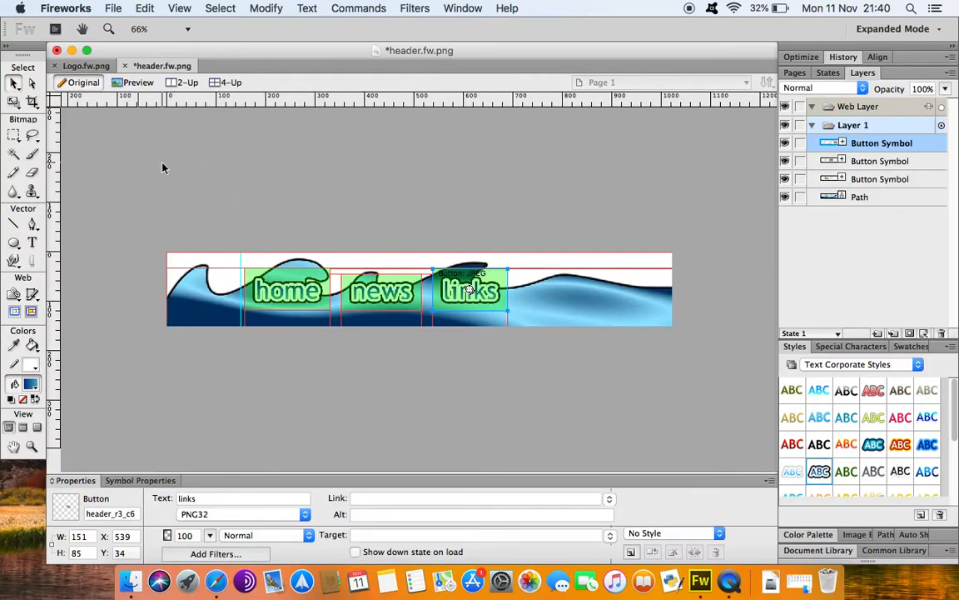
left_click(138, 84)
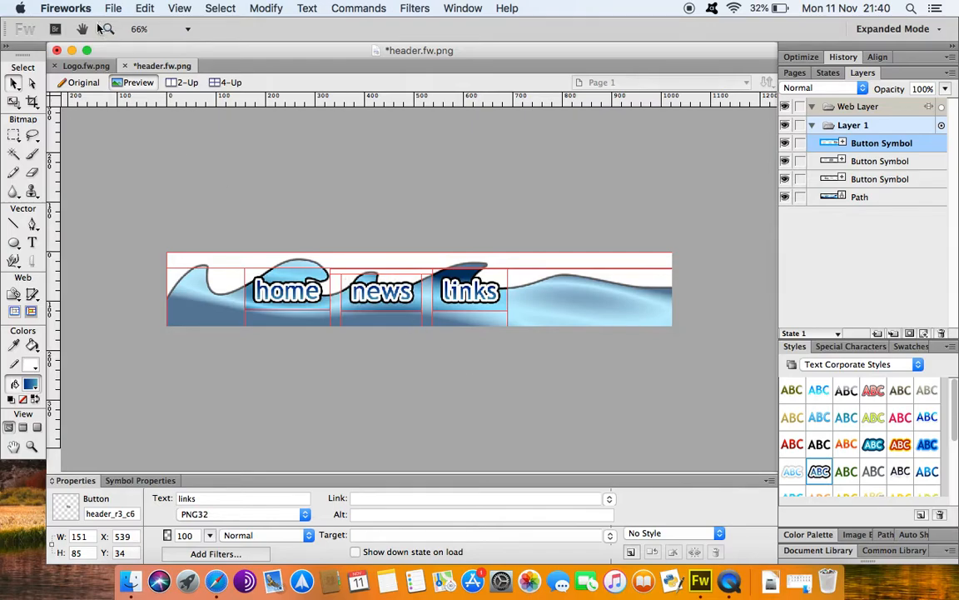
left_click(81, 83)
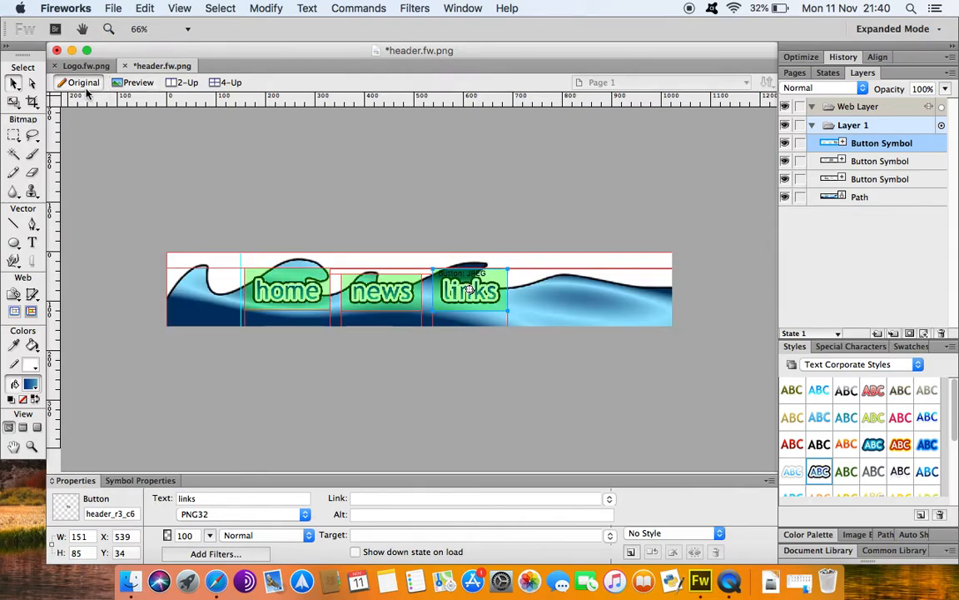
- Deselect the button on the canvas and save the header file
left_click(297, 203)
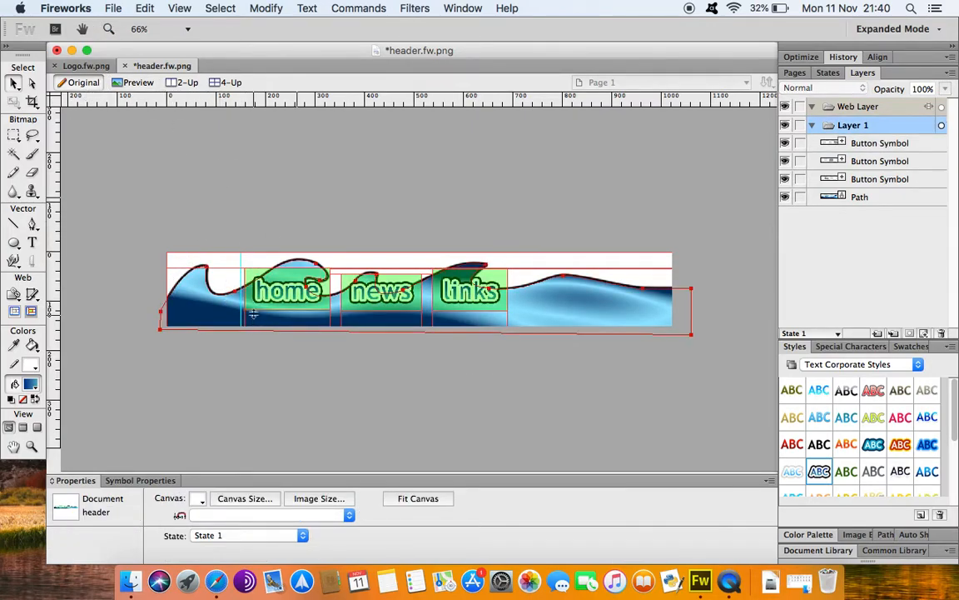
left_click(115, 9)
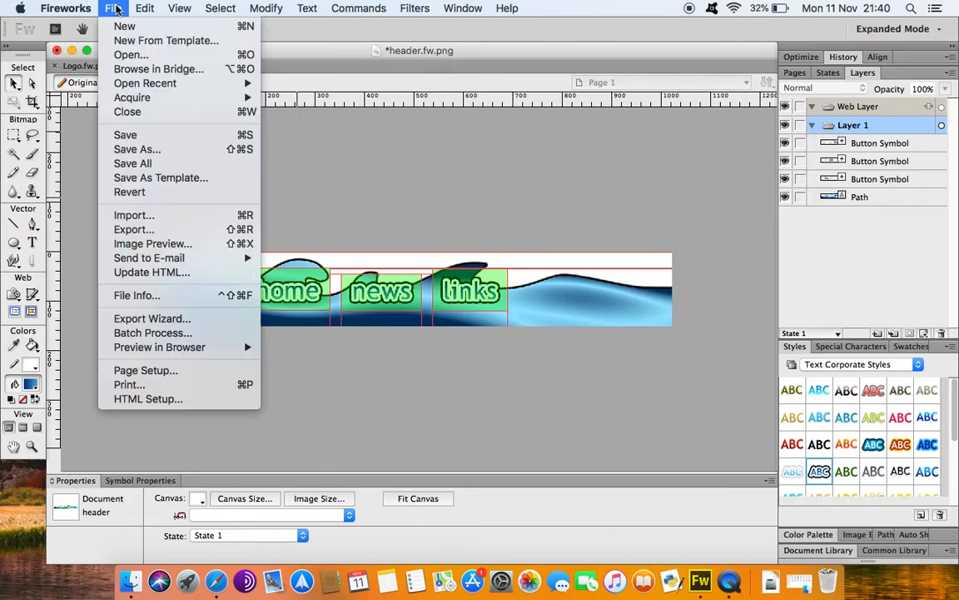
left_click(127, 134)
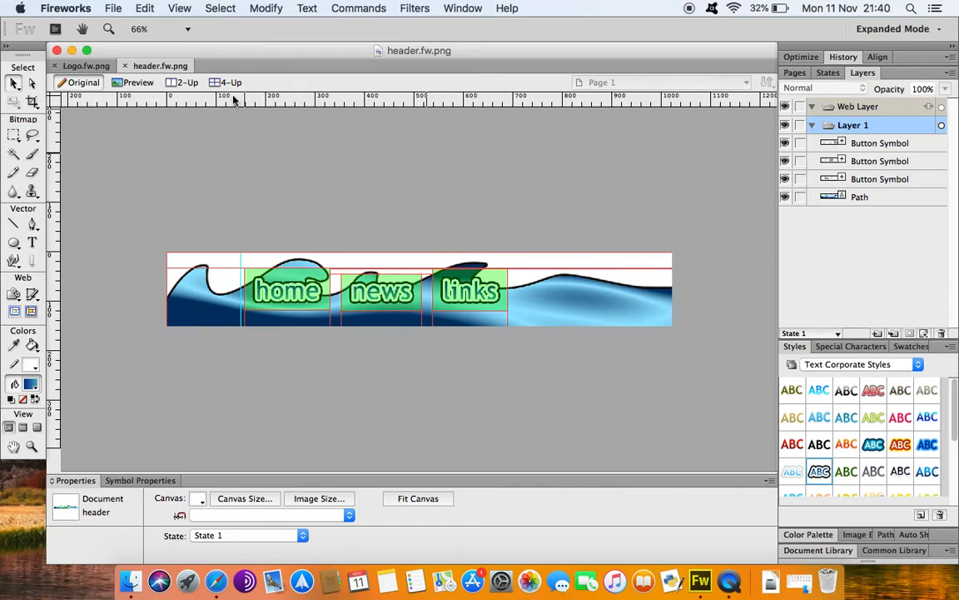
- Copy the grouped surfboard logo from Logo.fw.png and return to the header document
left_click(81, 66)
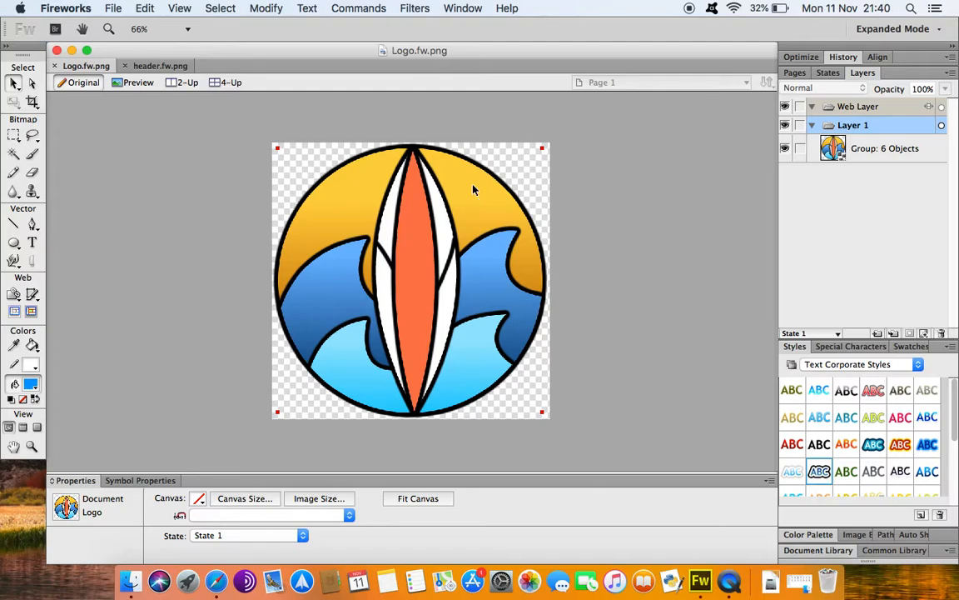
left_click(416, 218)
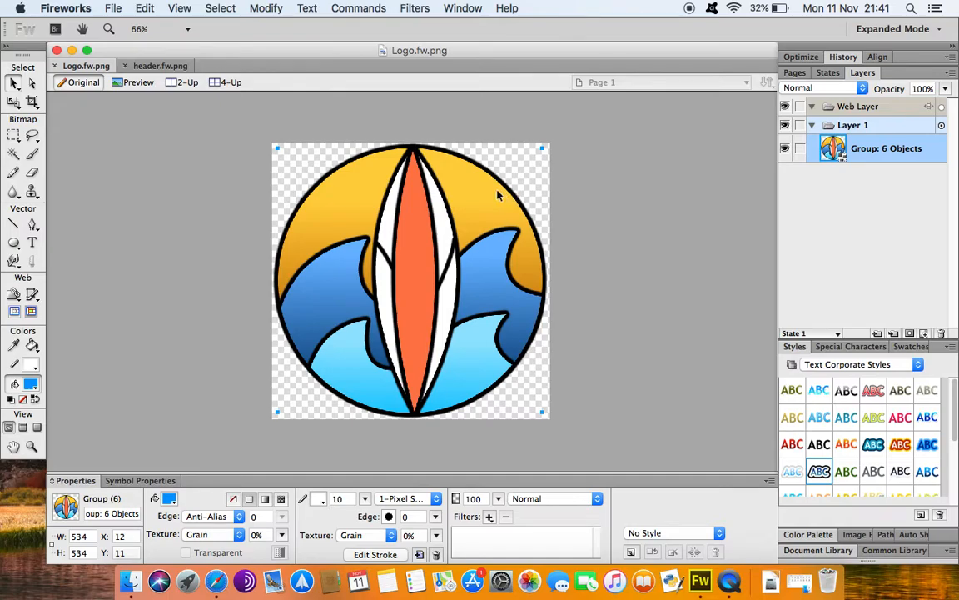
right_click(471, 99)
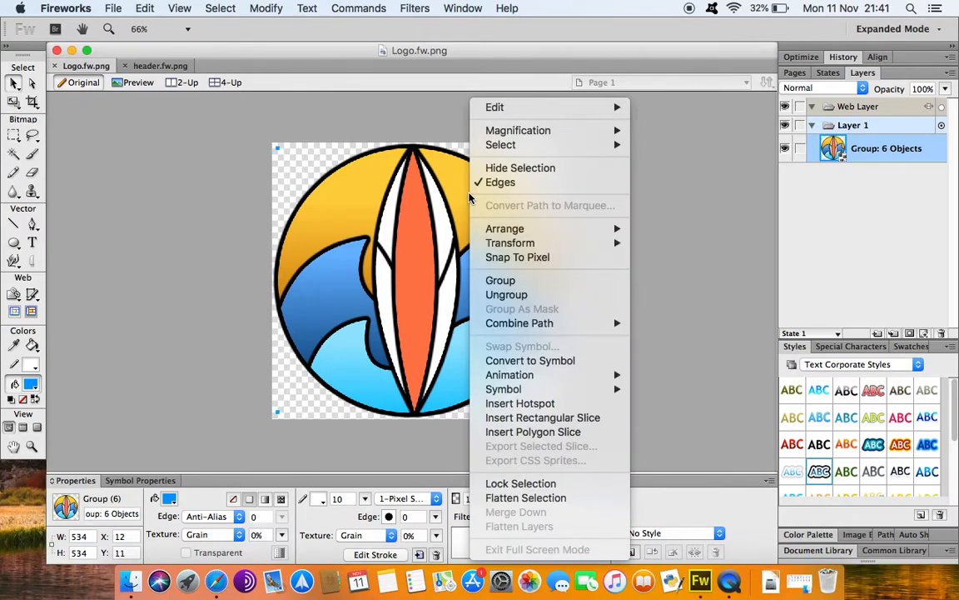
mouse_move(542, 108)
left_click(657, 122)
left_click(558, 267)
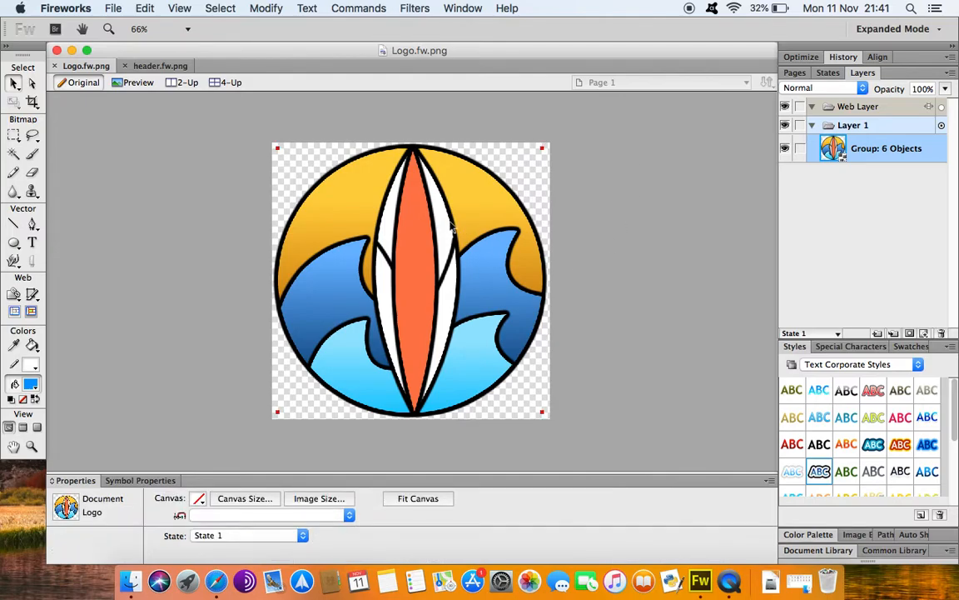
left_click(482, 211)
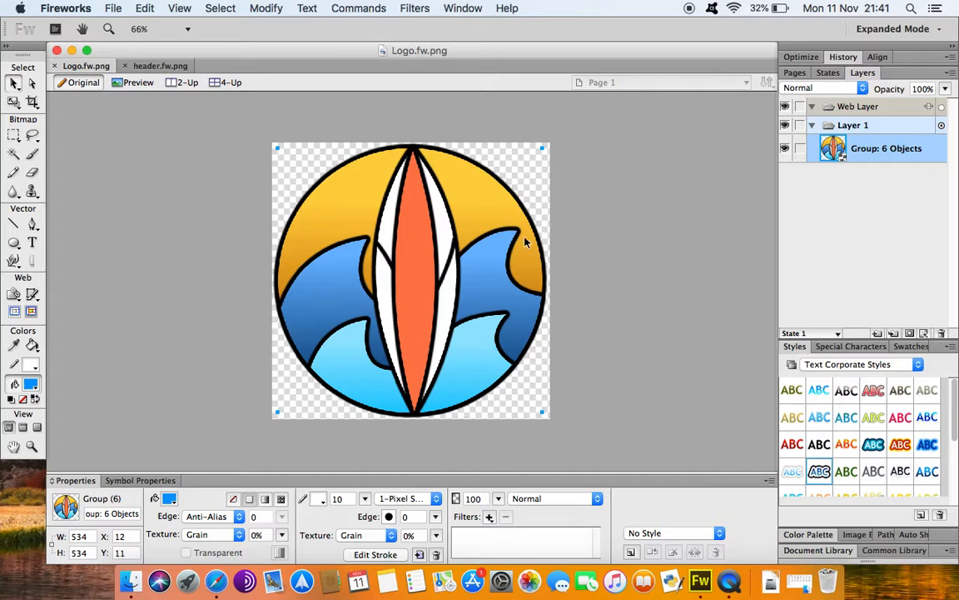
left_click(156, 67)
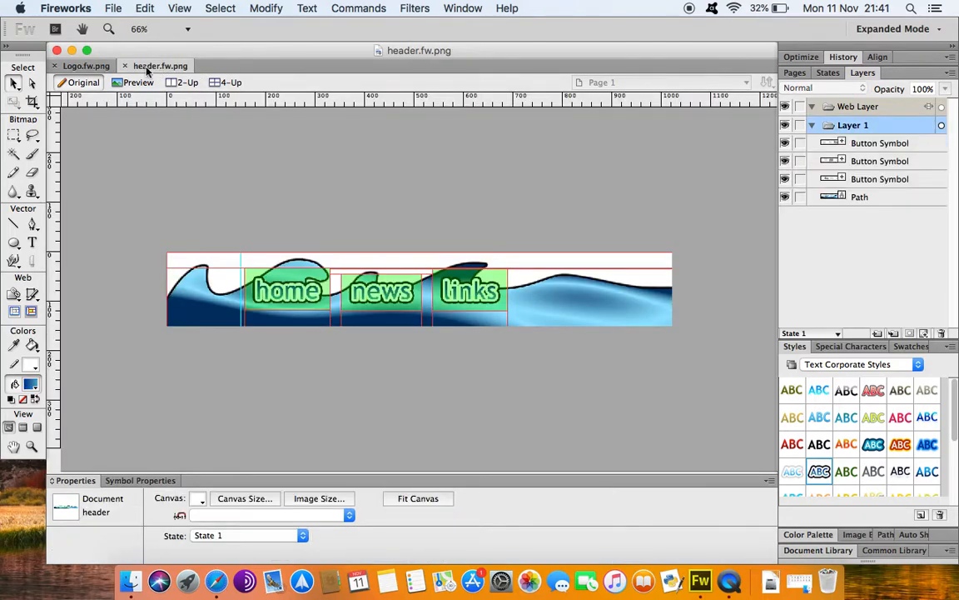
left_click(83, 67)
left_click(158, 66)
- Paste the copied logo group into the header
key("super+v")
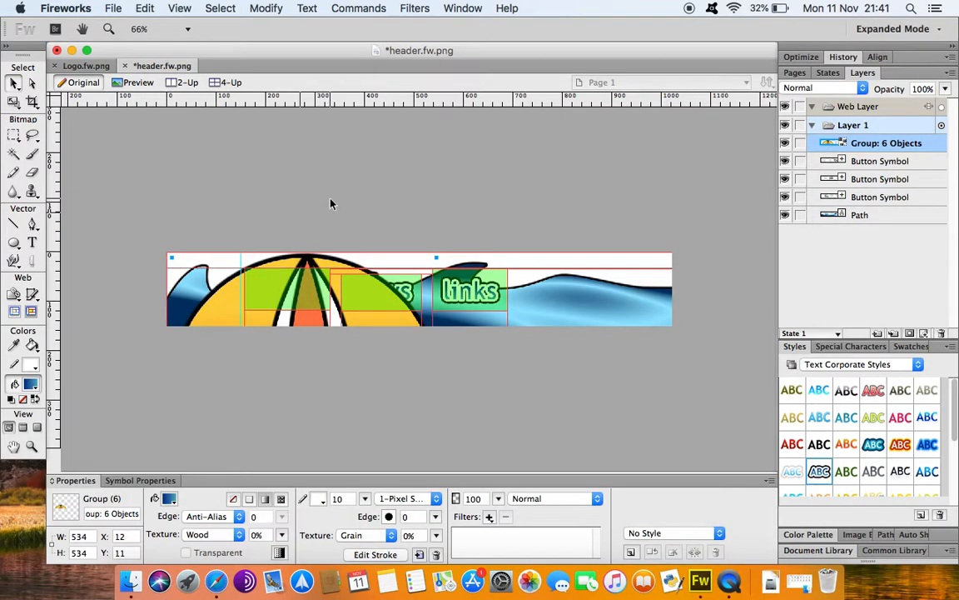
key("super+z")
right_click(297, 203)
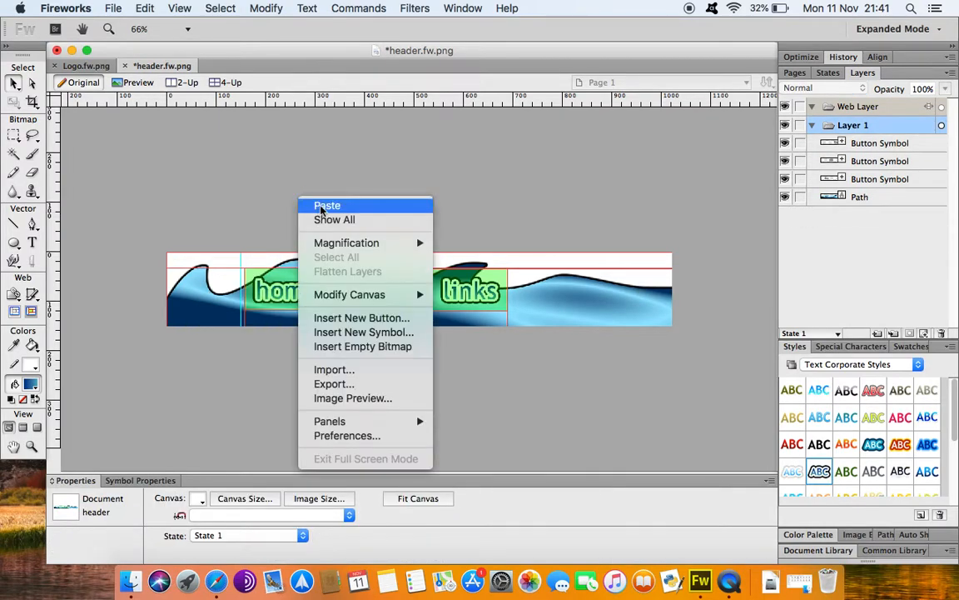
left_click(329, 207)
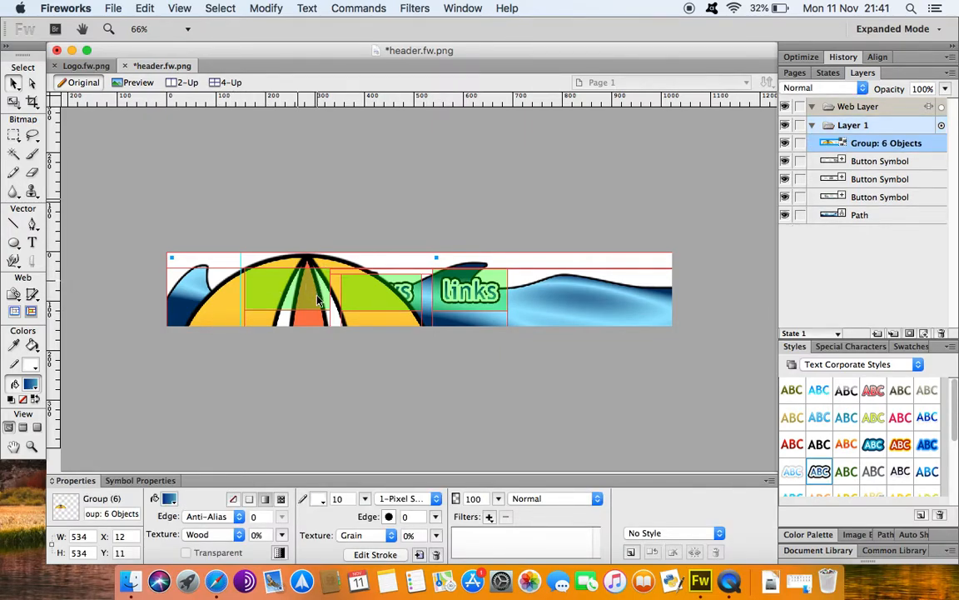
- Scale the pasted logo proportionally to about 139 × 139 pixels so it fits the header's height
scroll(310, 326, "up", 3)
scroll(310, 326, "down", 5)
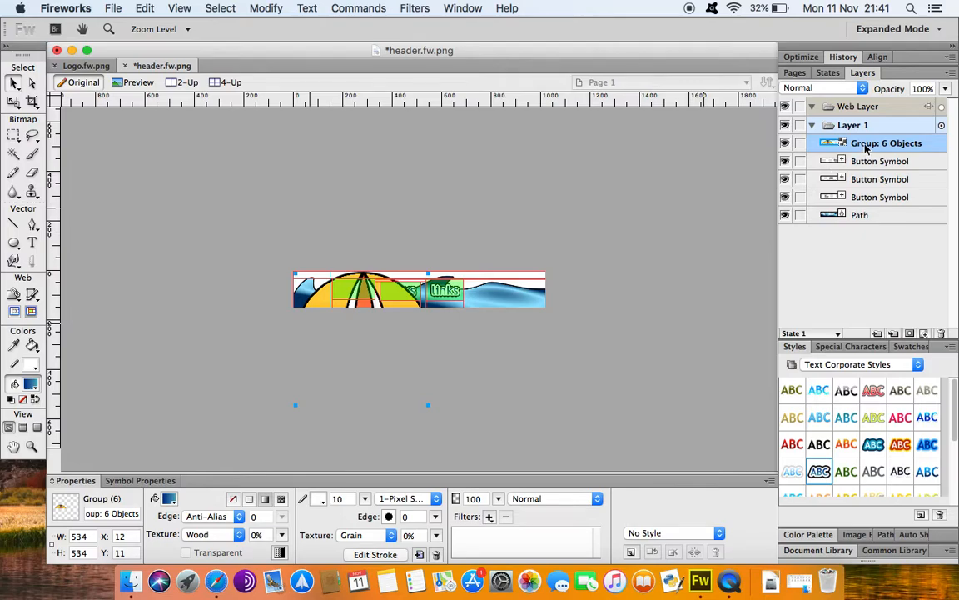
left_click(15, 102)
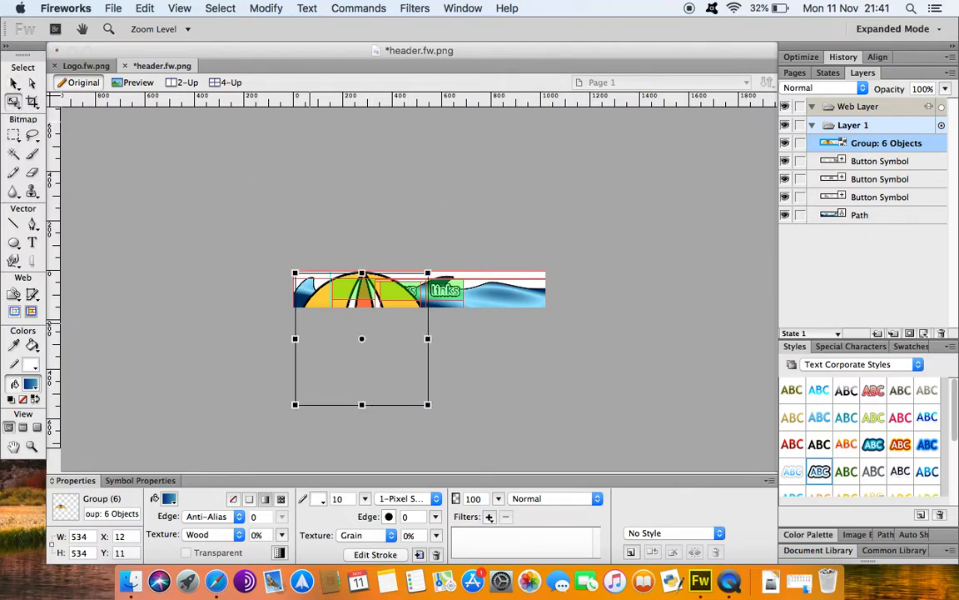
left_click(13, 84)
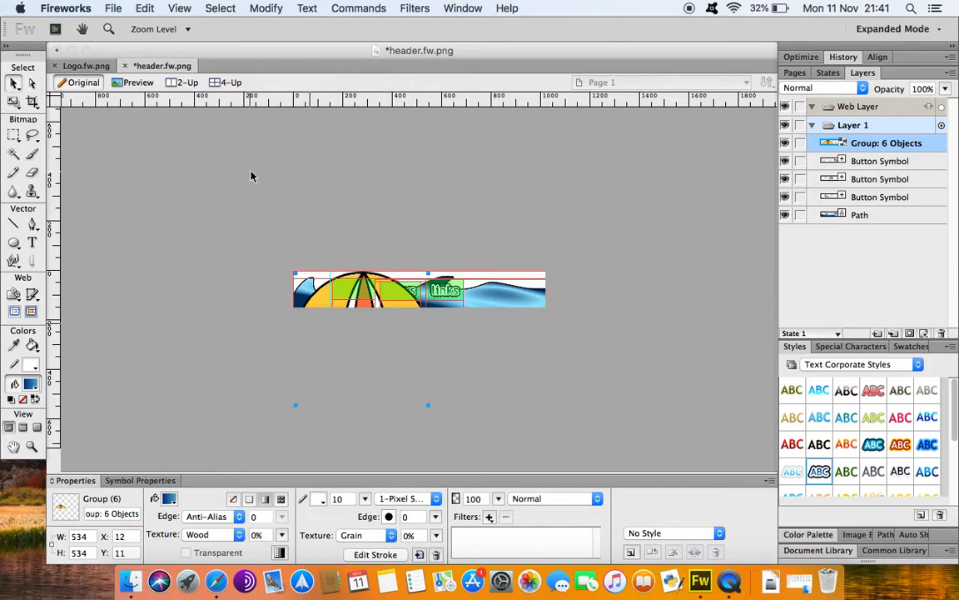
key("q")
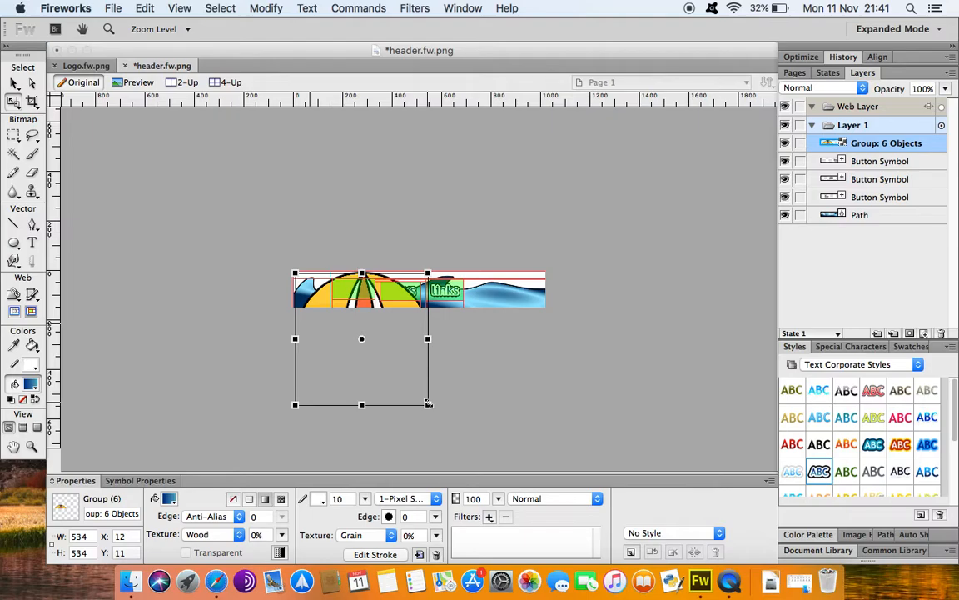
left_click_drag(428, 405, 328, 298)
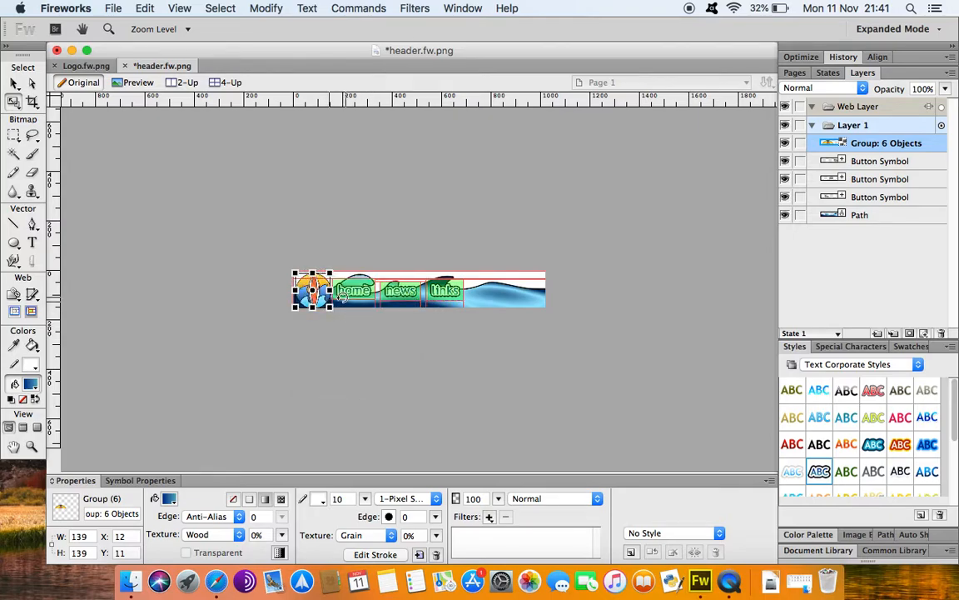
- Nudge the logo to X 7, Y 5 so it sits in the space before the "home" button
key("super+equal")
key("super+equal")
key("super+equal")
key("super+equal")
key("super+equal")
key("super+equal")
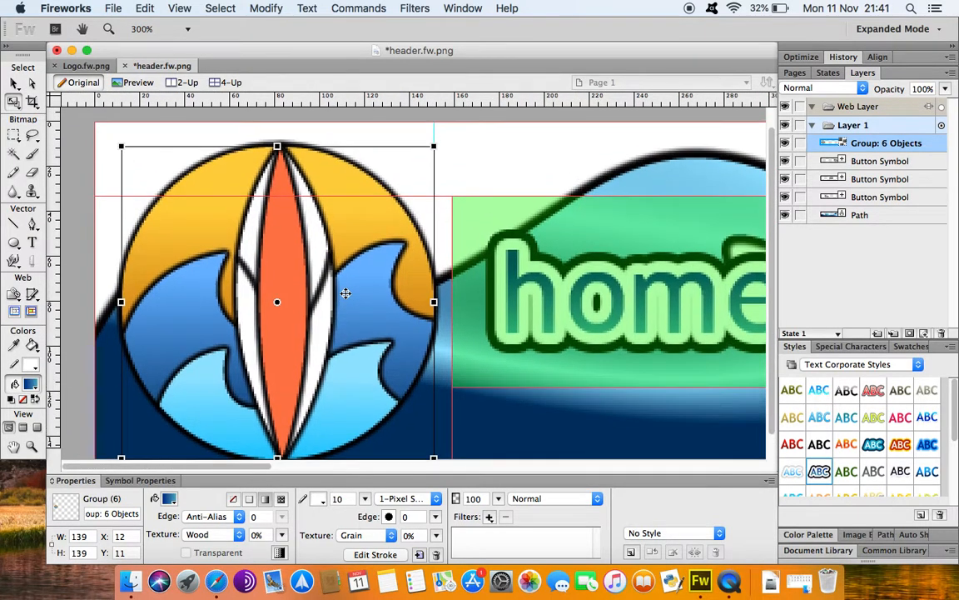
key("super+minus")
key("super+minus")
key("super+minus")
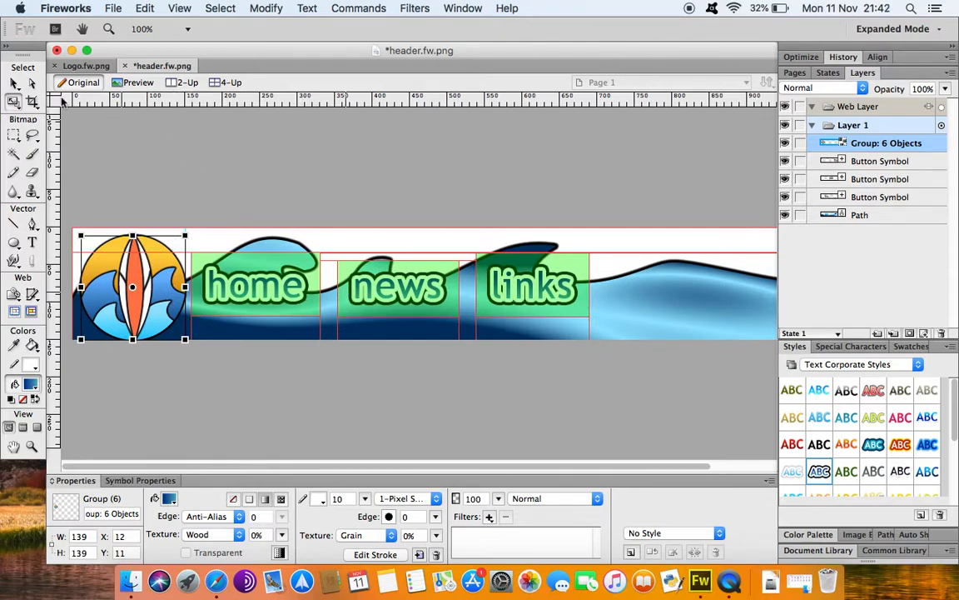
left_click(14, 83)
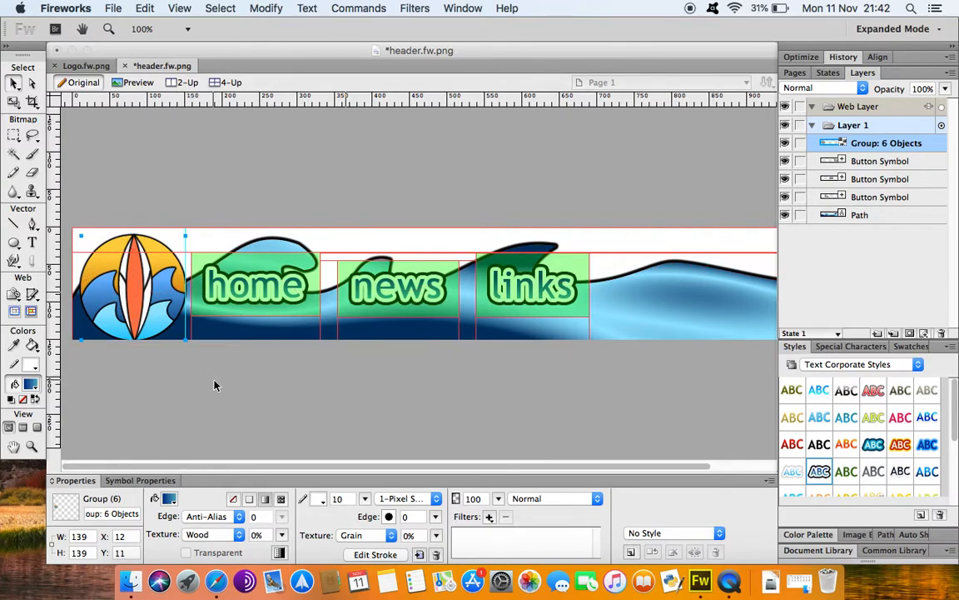
key("Up")
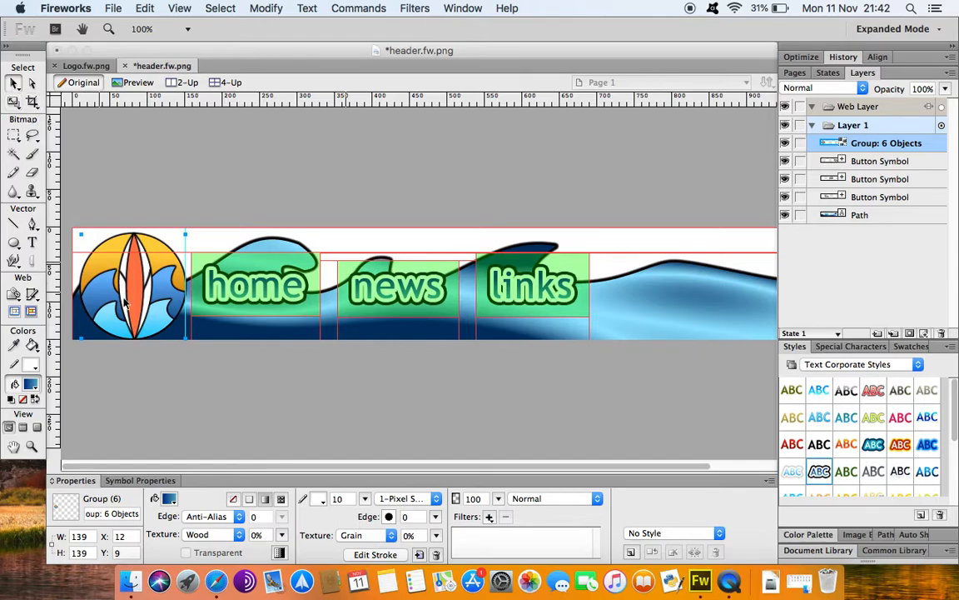
key("Left")
key("Left")
key("Left")
key("Left")
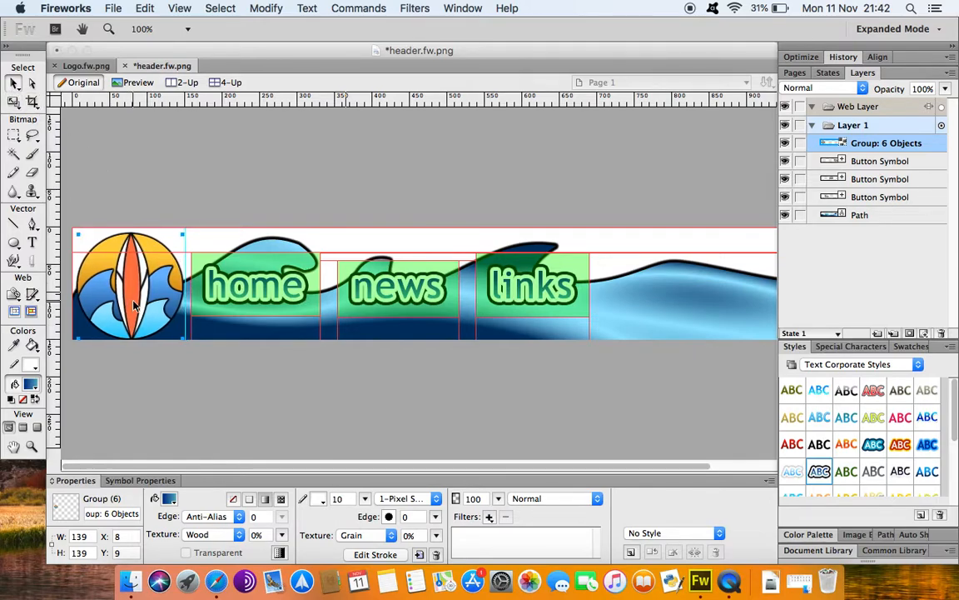
key("Left")
key("Left")
key("Up")
key("Up")
key("Up")
key("Up")
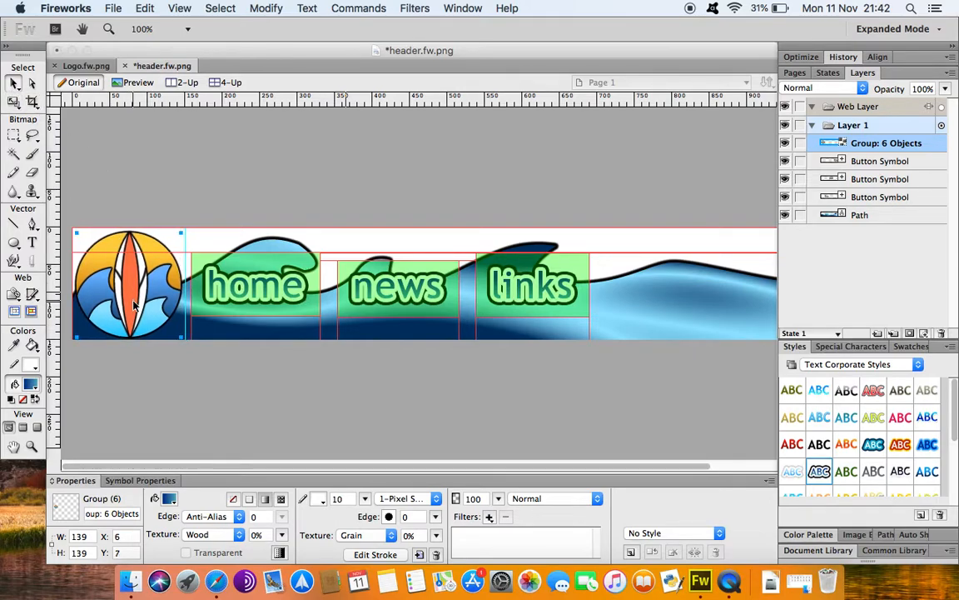
key("Right")
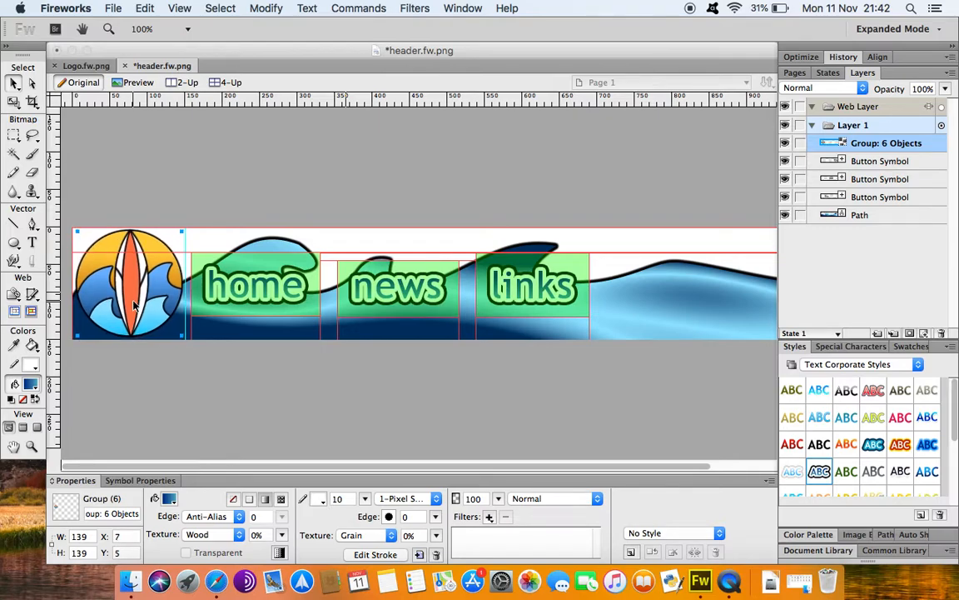
- Deselect the logo and remove the vertical guide between it and the "home" button
left_click(270, 175)
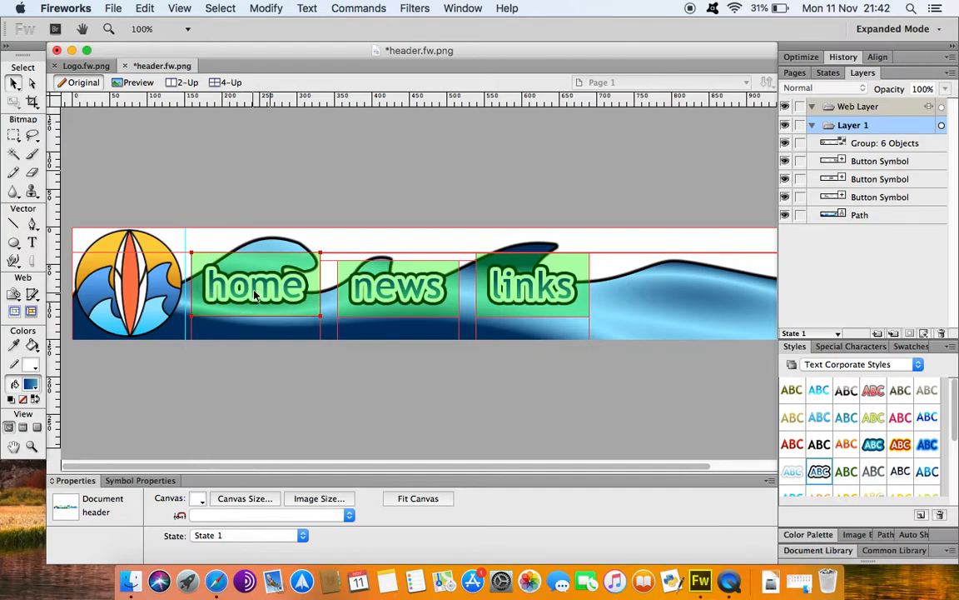
left_click_drag(184, 234, 203, 229)
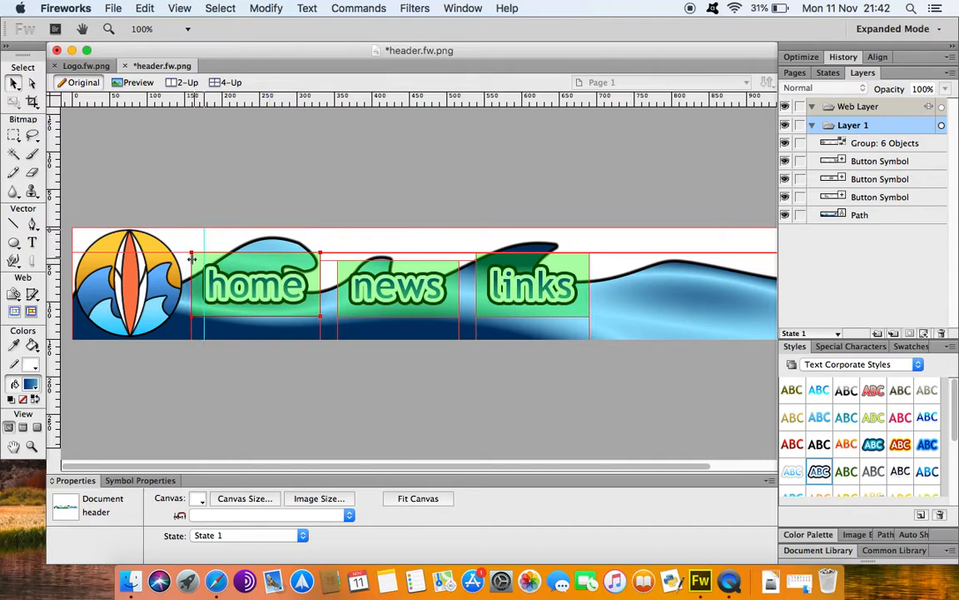
left_click_drag(204, 234, 43, 204)
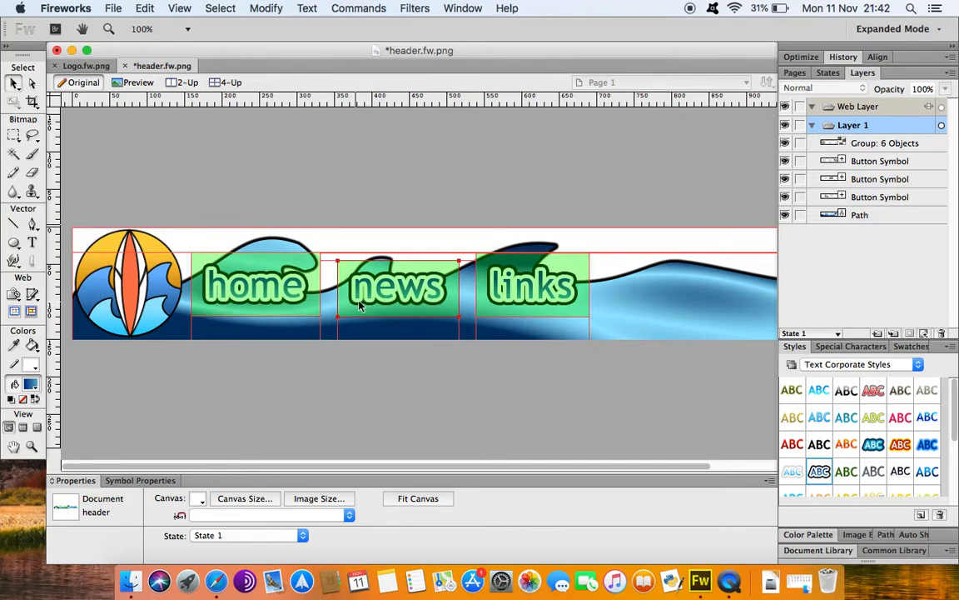
- Save the header file with the logo in place
scroll(492, 281, "up", 1)
scroll(492, 282, "down", 2)
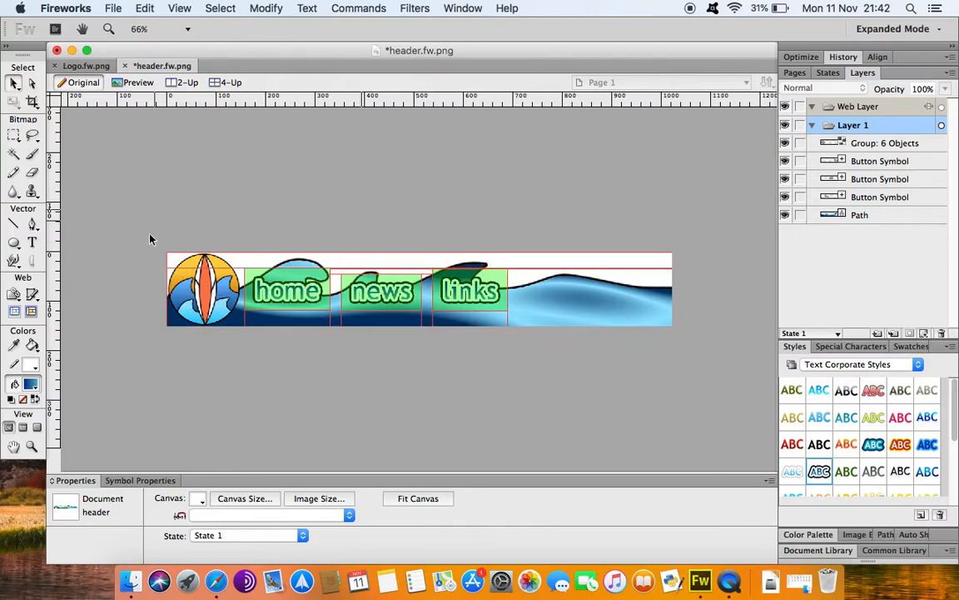
left_click(112, 9)
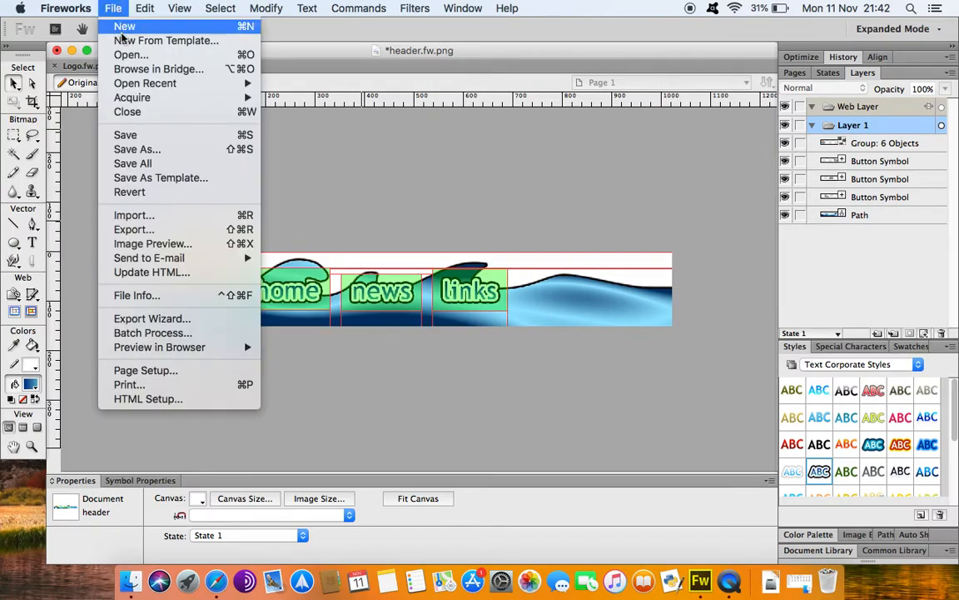
left_click(125, 135)
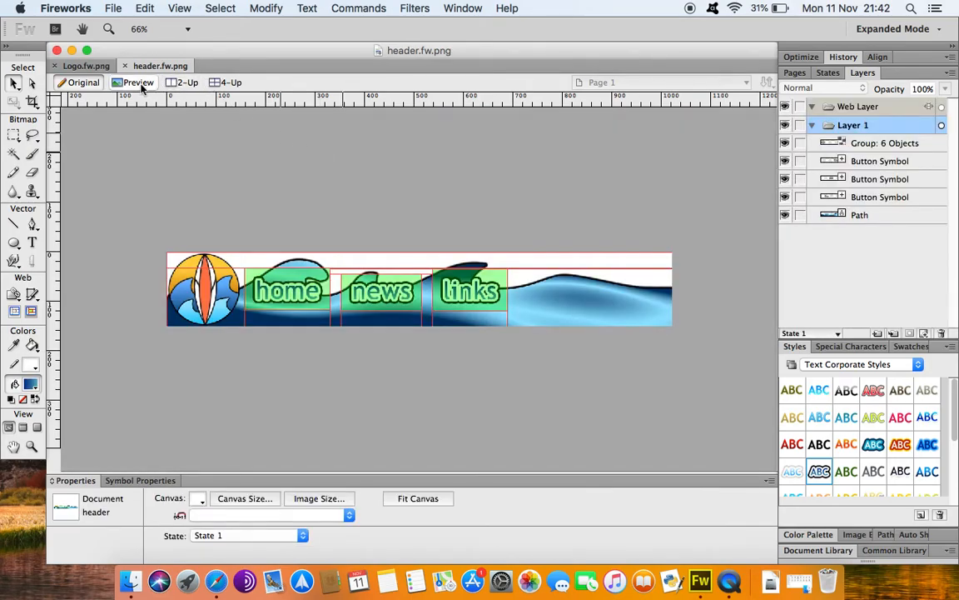
- Preview the header with the Web Layer hidden and shown, and check the "home" button's rollover effect
left_click(140, 84)
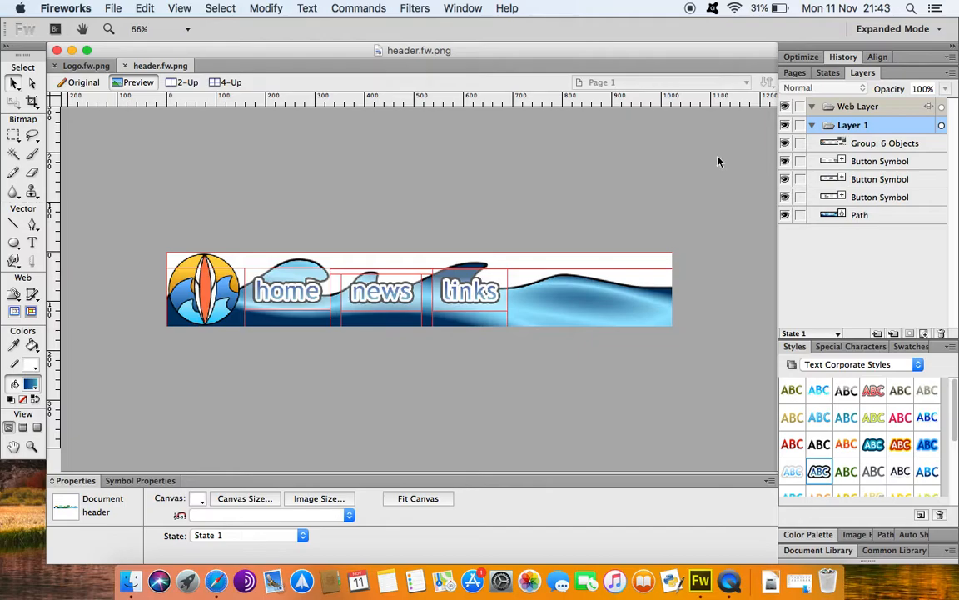
left_click(785, 107)
left_click(786, 107)
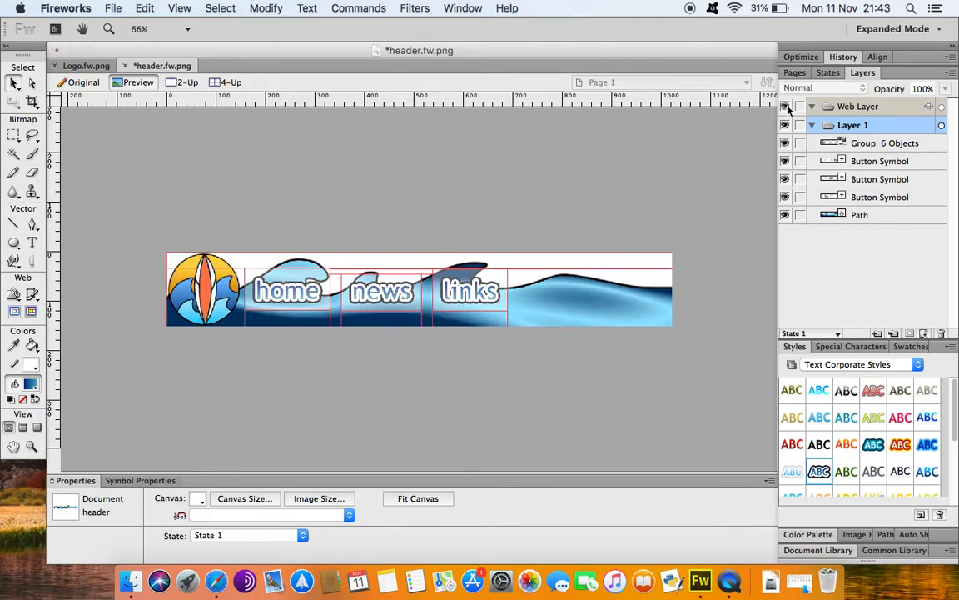
left_click(785, 107)
left_click(785, 106)
left_click(785, 107)
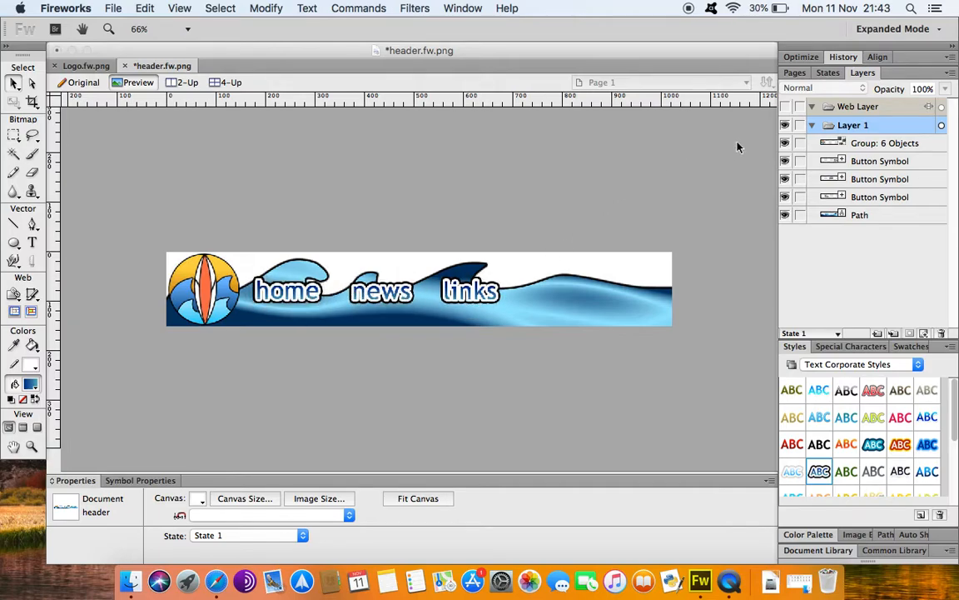
left_click(787, 107)
left_click(786, 106)
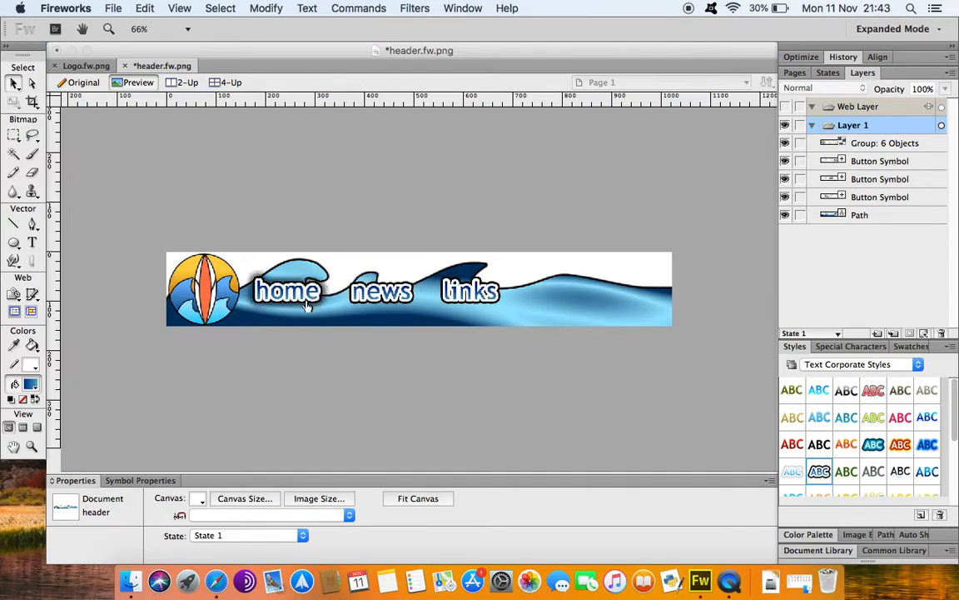
left_click(784, 108)
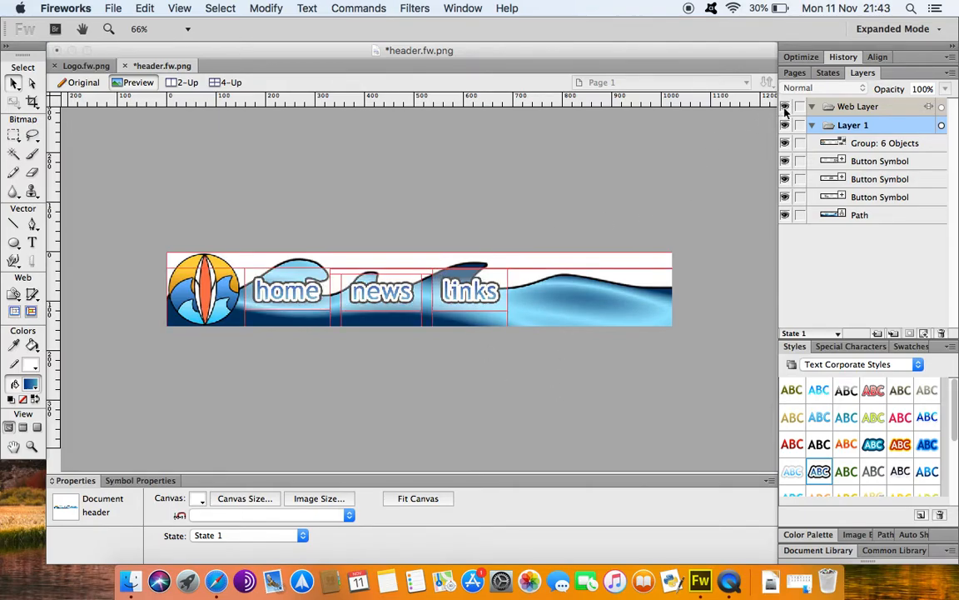
- Save the header file again after previewing its rollover buttons
left_click(179, 158)
left_click(117, 8)
left_click(122, 132)
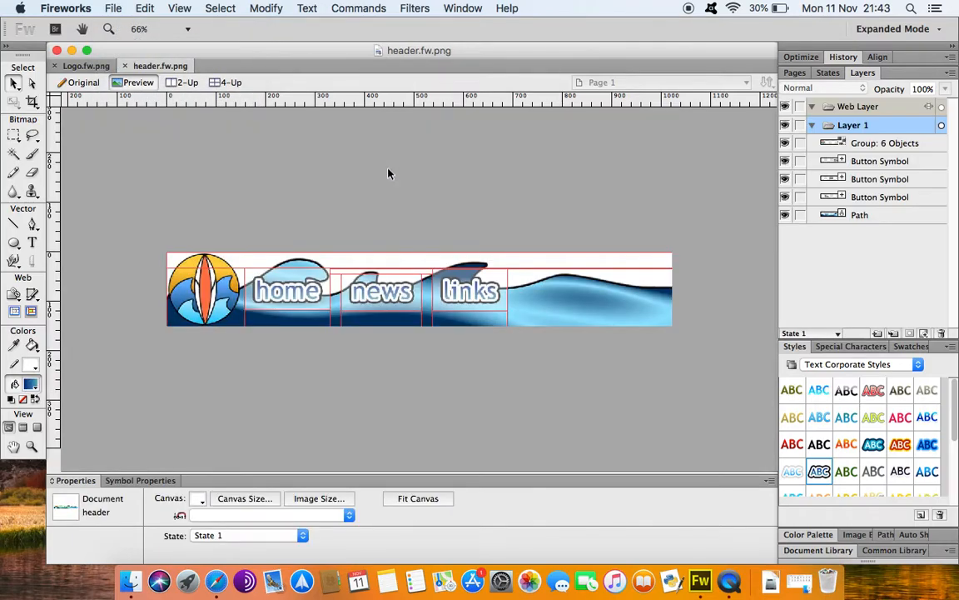
- Switch to Finder and open the _raw folder inside the website folder on the Desktop
left_click(130, 580)
left_click_drag(437, 231, 418, 115)
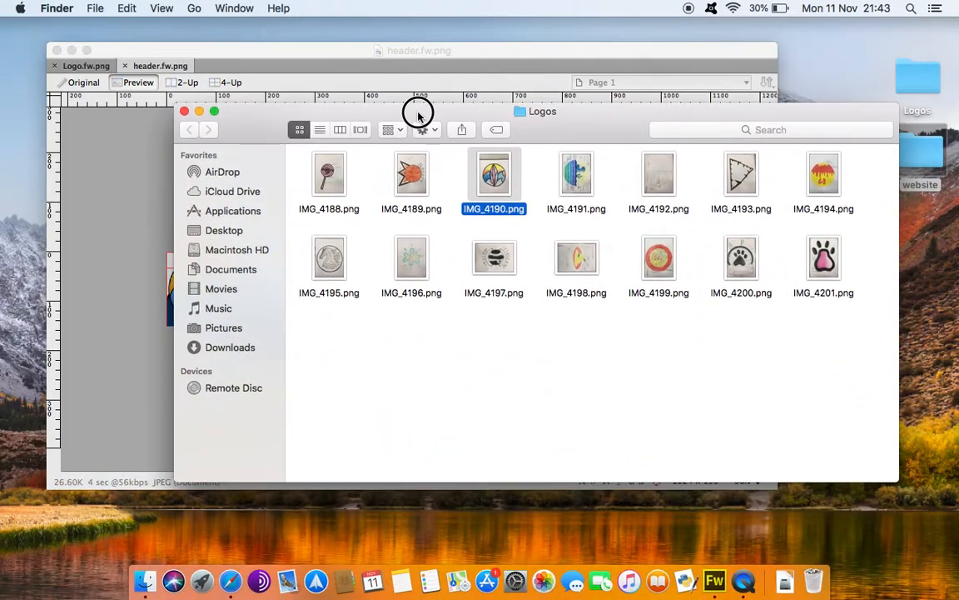
left_click(223, 229)
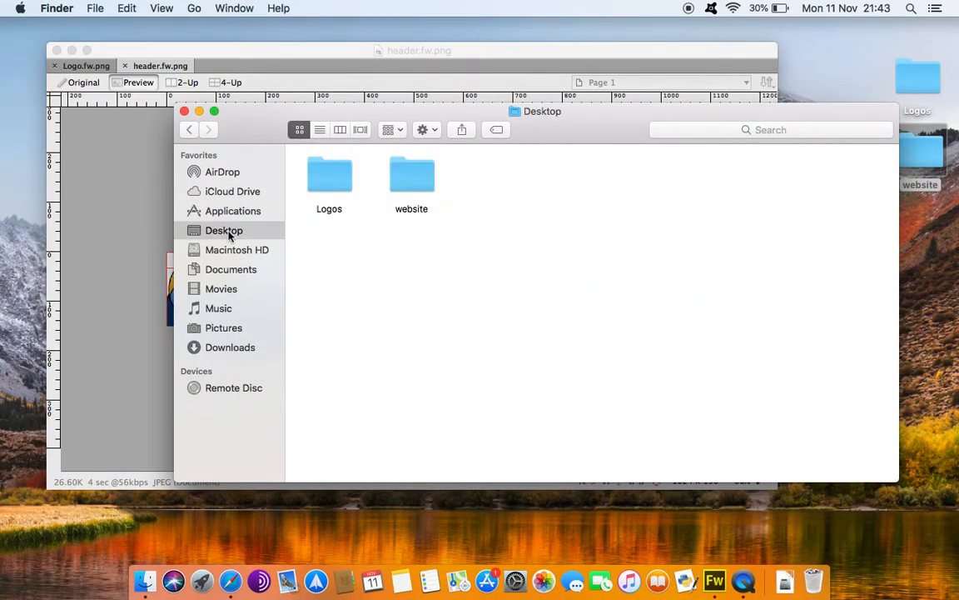
double_click(426, 169)
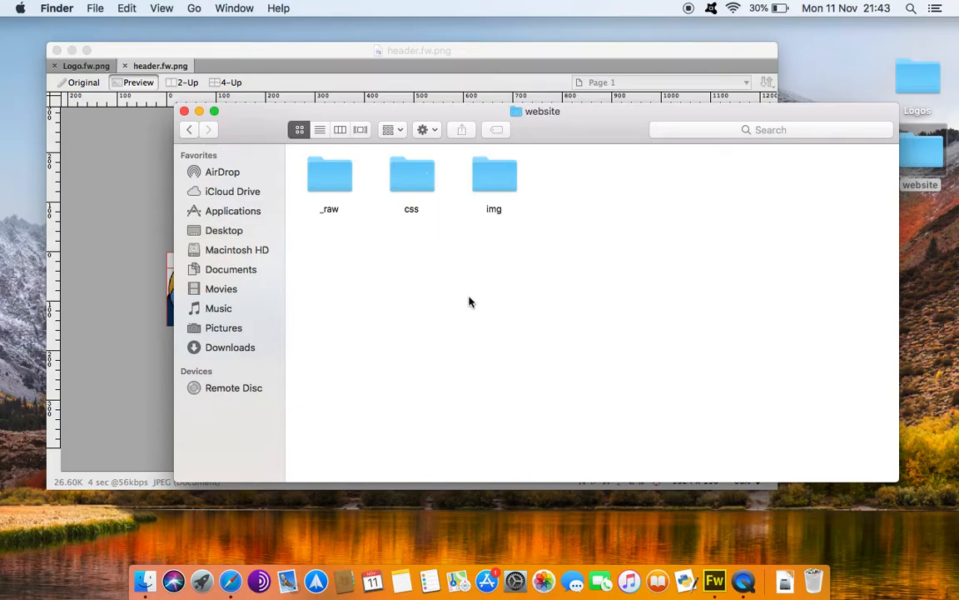
left_click_drag(362, 117, 447, 206)
left_click(421, 273)
double_click(421, 273)
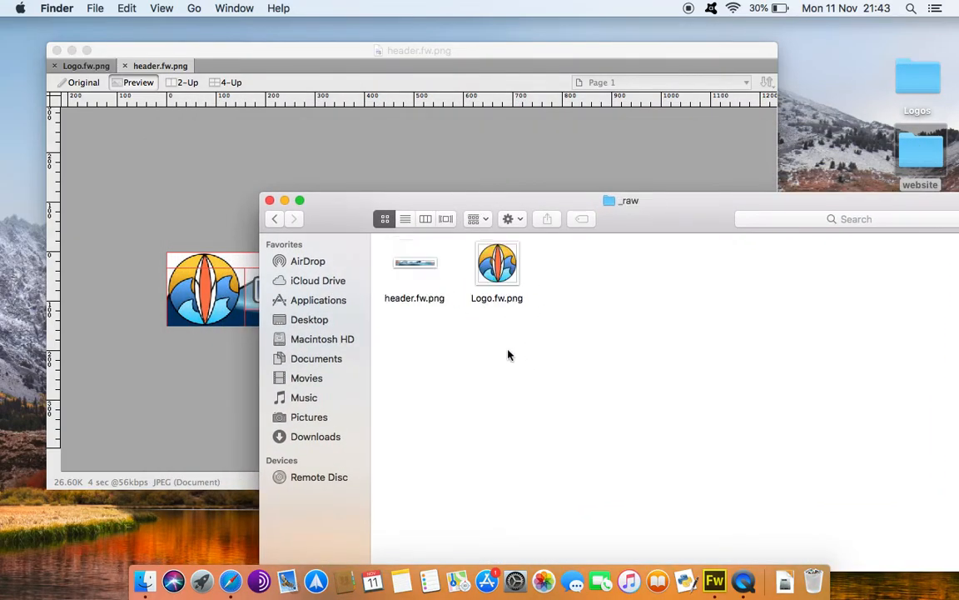
- Check header.fw.png and Logo.fw.png in _raw, go back to the website folder and minimise the Finder window
left_click(418, 267)
left_click(481, 273)
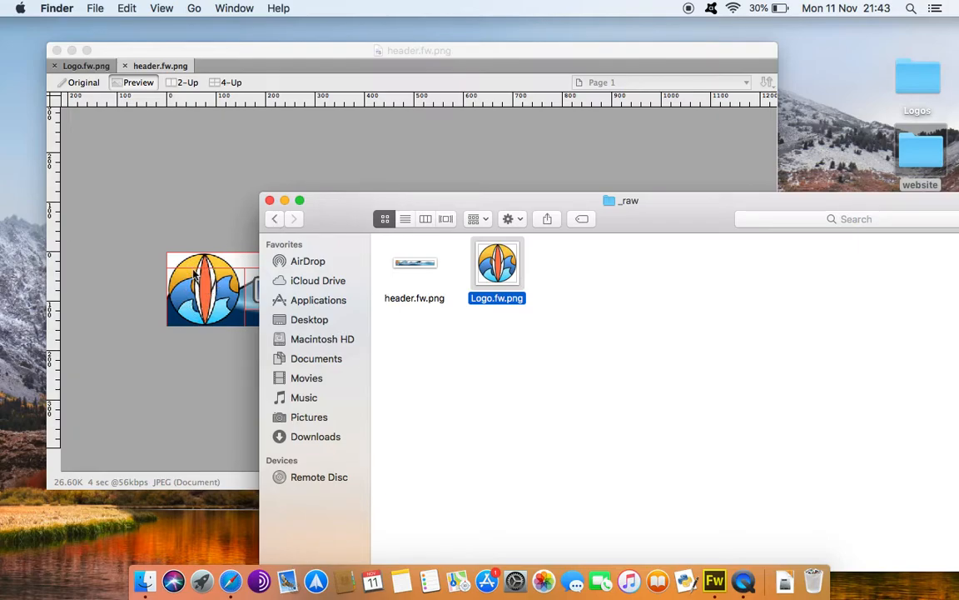
left_click(273, 219)
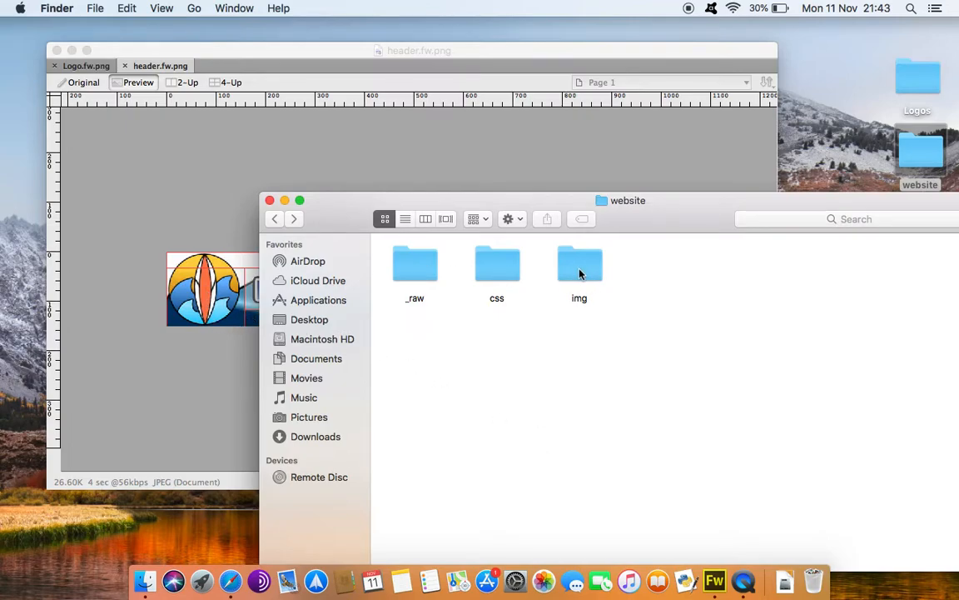
left_click(284, 200)
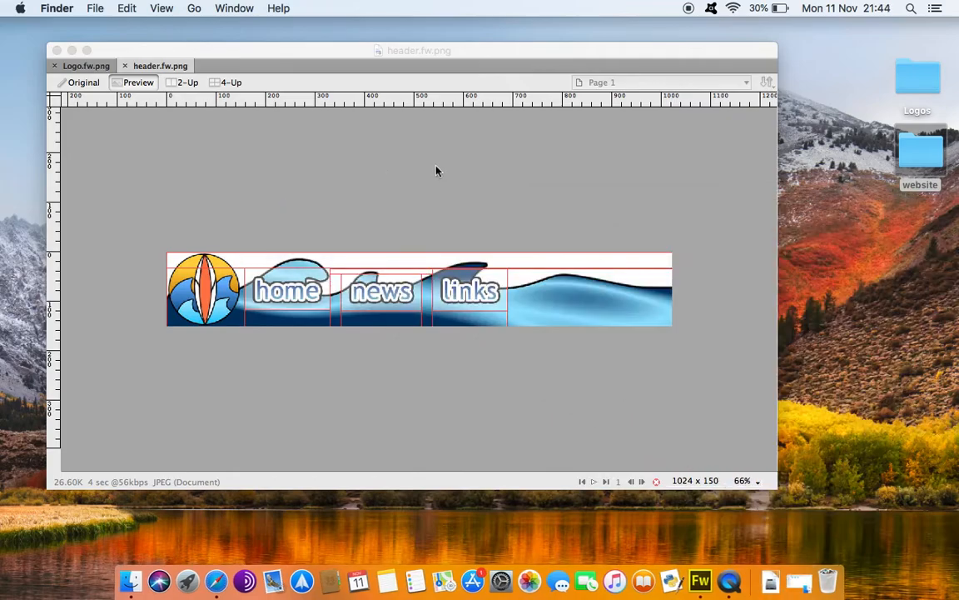
- Return to the header in Fireworks and inspect the slices around the "news" and "links" buttons at 300%
left_click(406, 182)
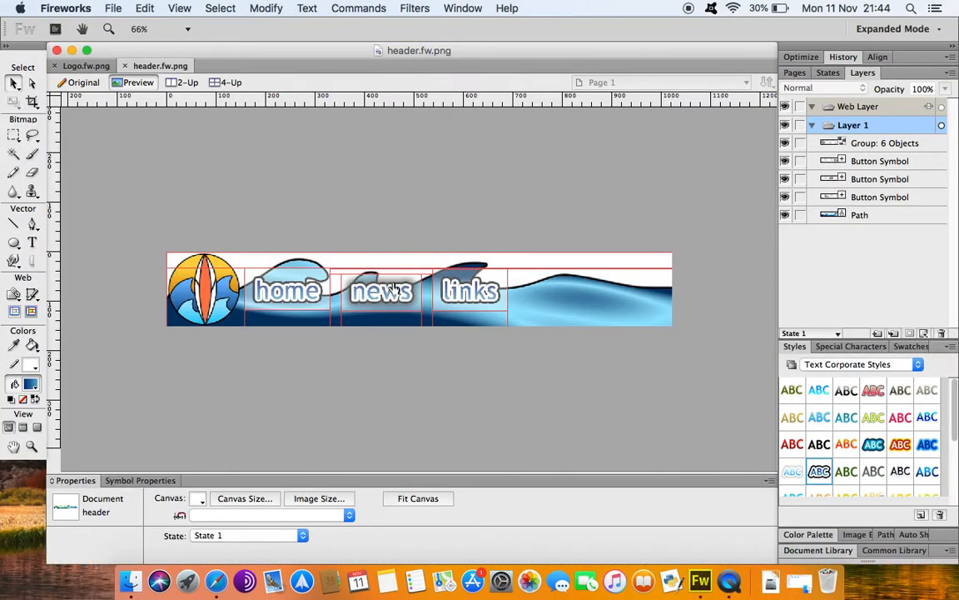
key("super+equal")
key("super+equal")
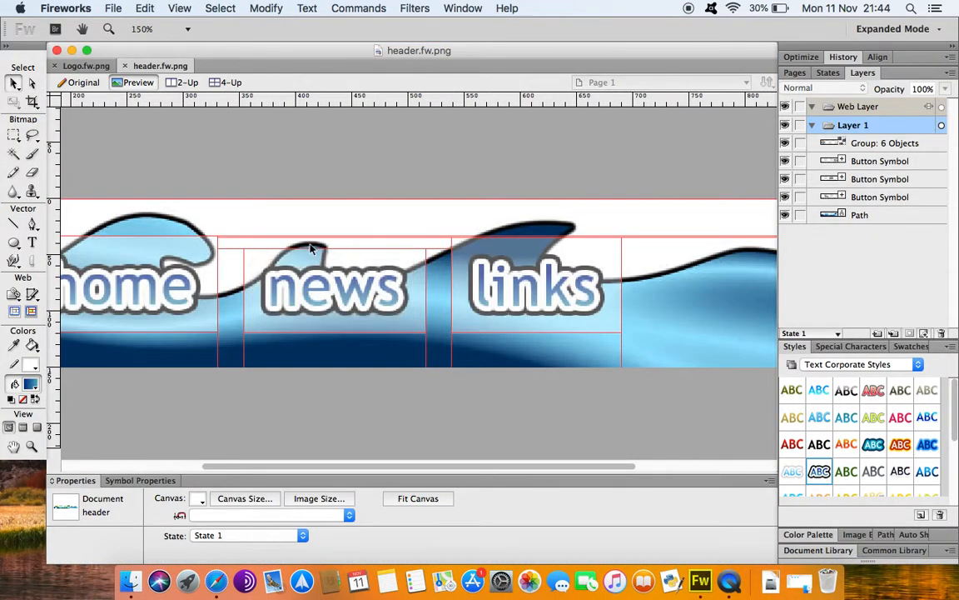
key("super+equal")
key("super+equal")
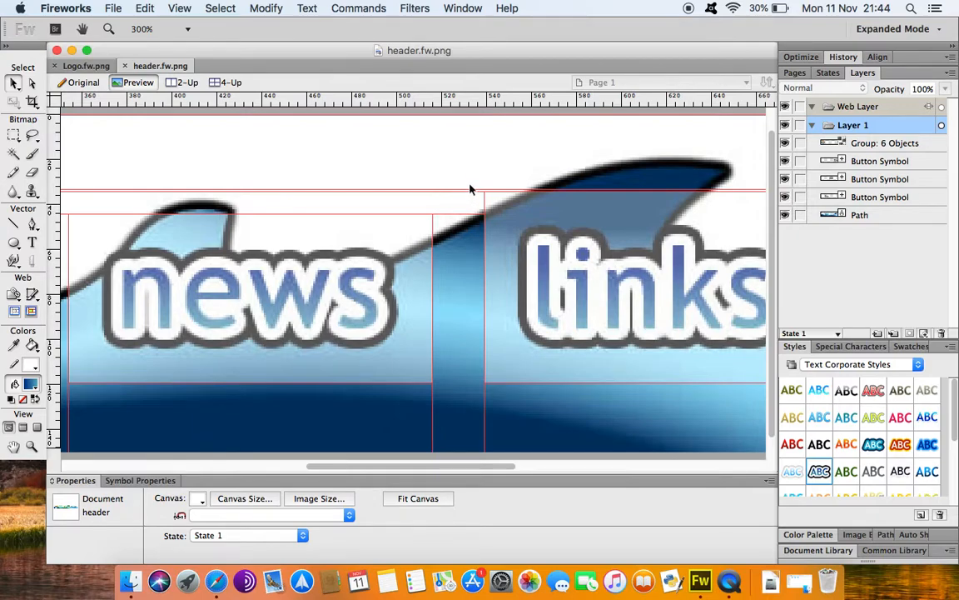
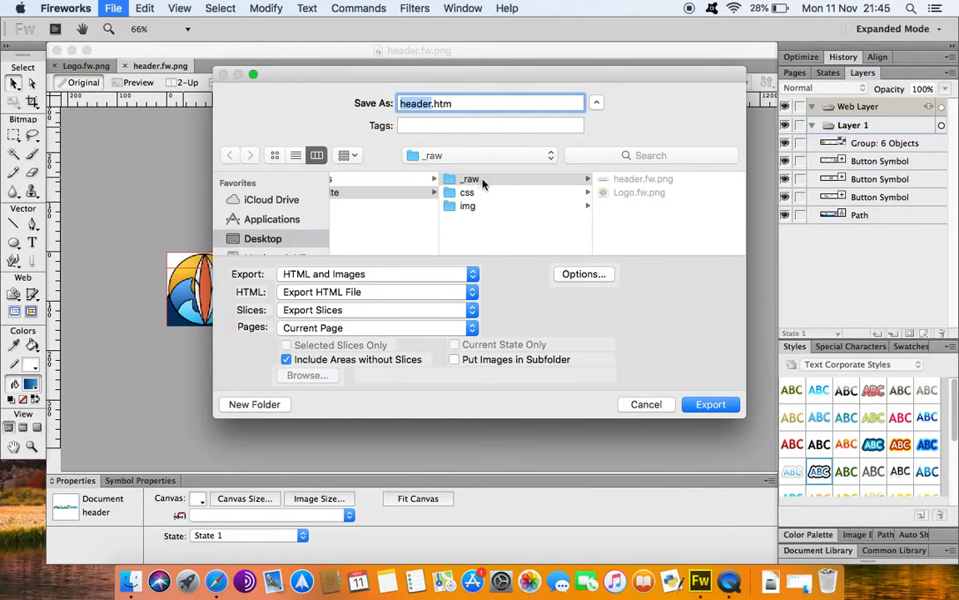
- Set the HTML and Images export to go into the website folder under the name template.htm
scroll(478, 194, "left", 2)
scroll(479, 194, "left", 2)
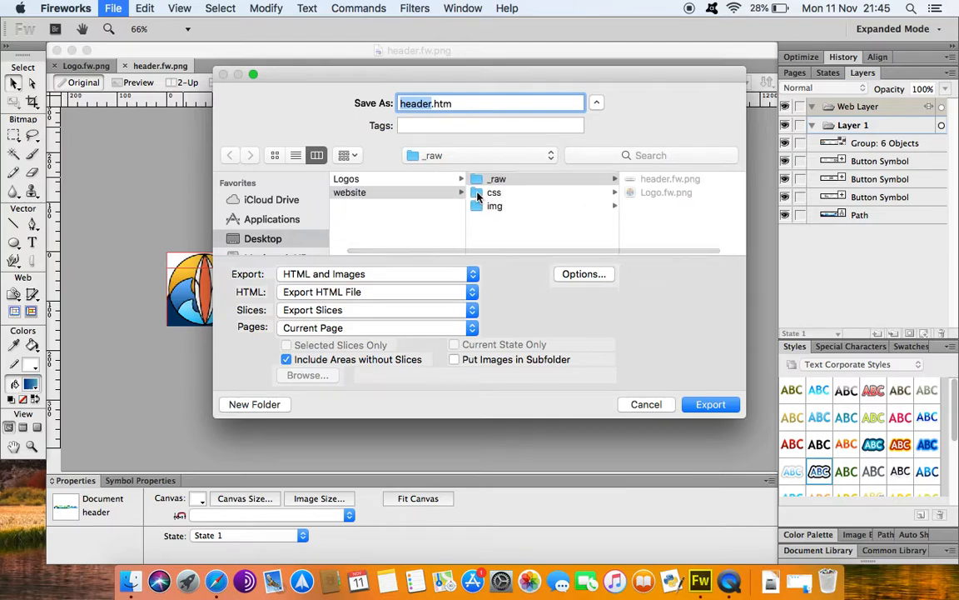
left_click(421, 195)
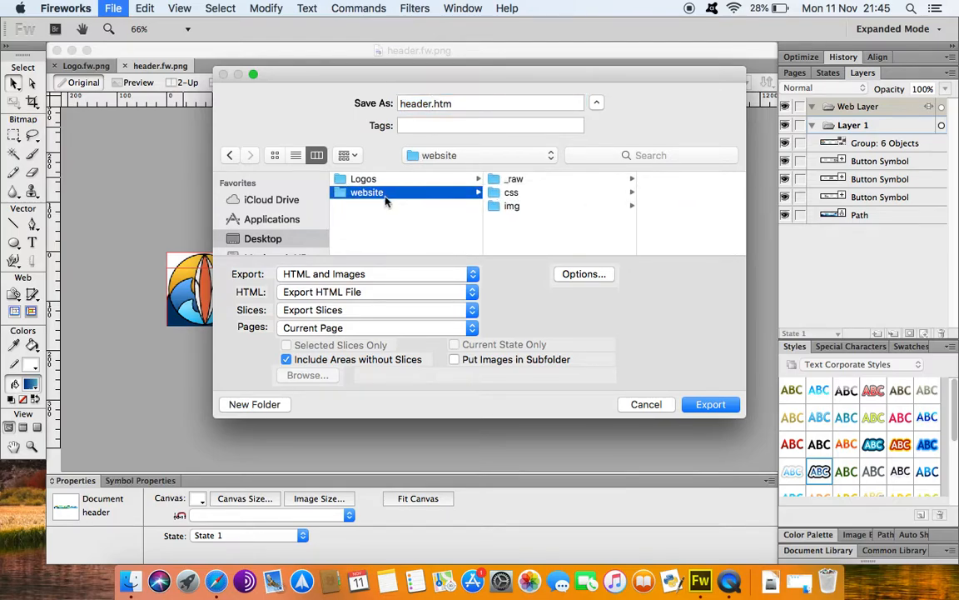
double_click(432, 103)
type("templat")
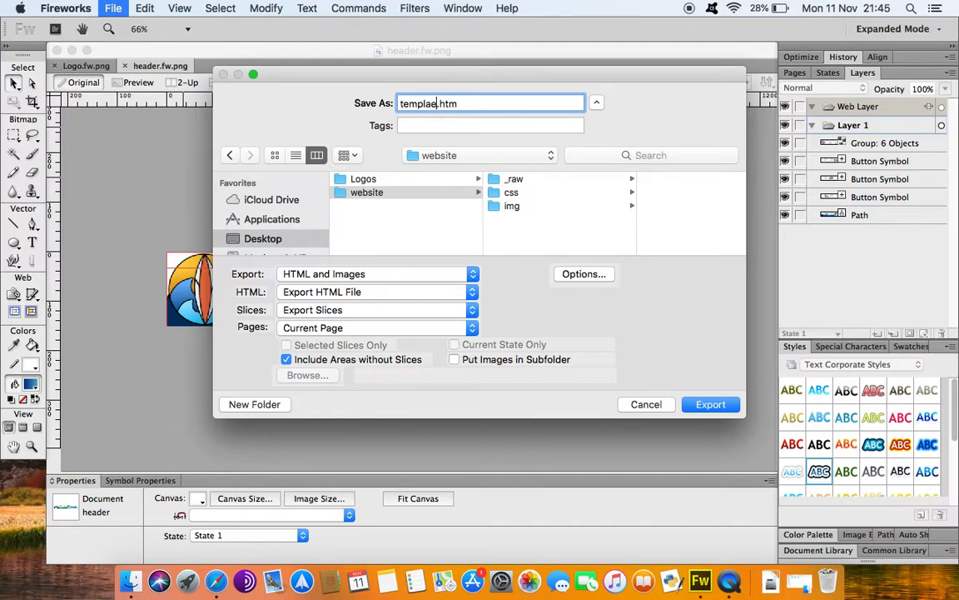
key("BackSpace")
type("te")
- Put the exported images in the website's img subfolder and export the header
left_click(454, 360)
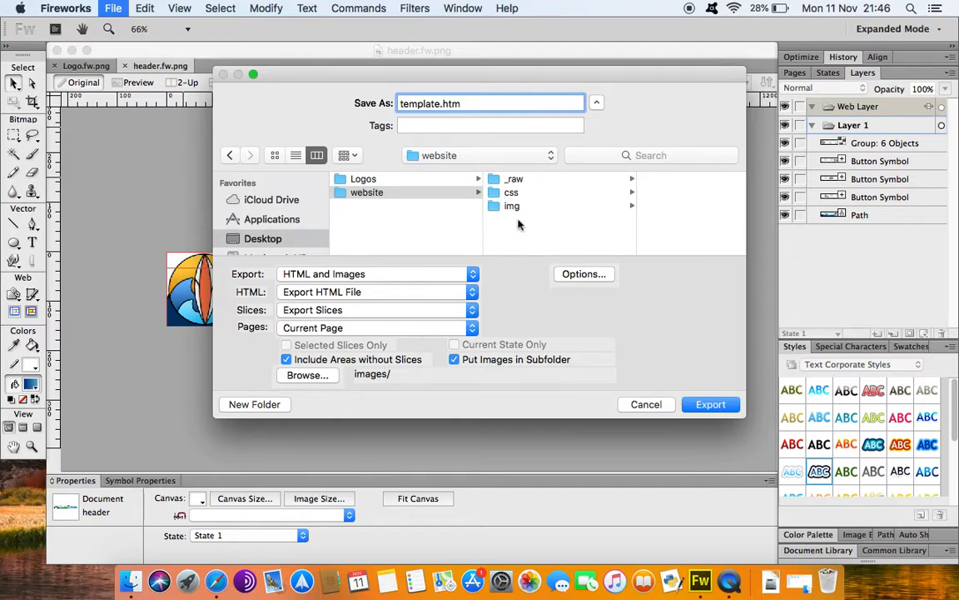
left_click(307, 375)
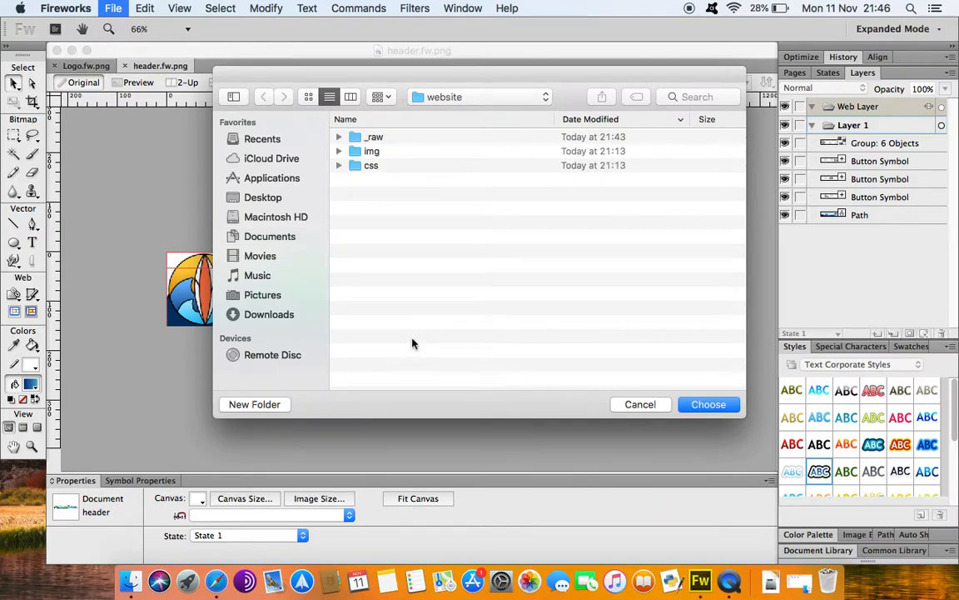
left_click(356, 155)
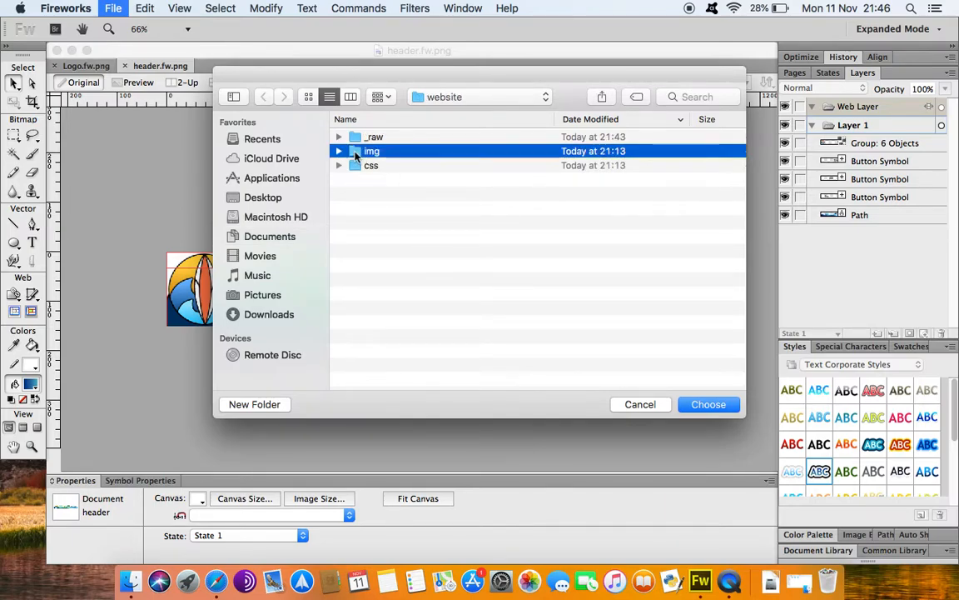
double_click(355, 155)
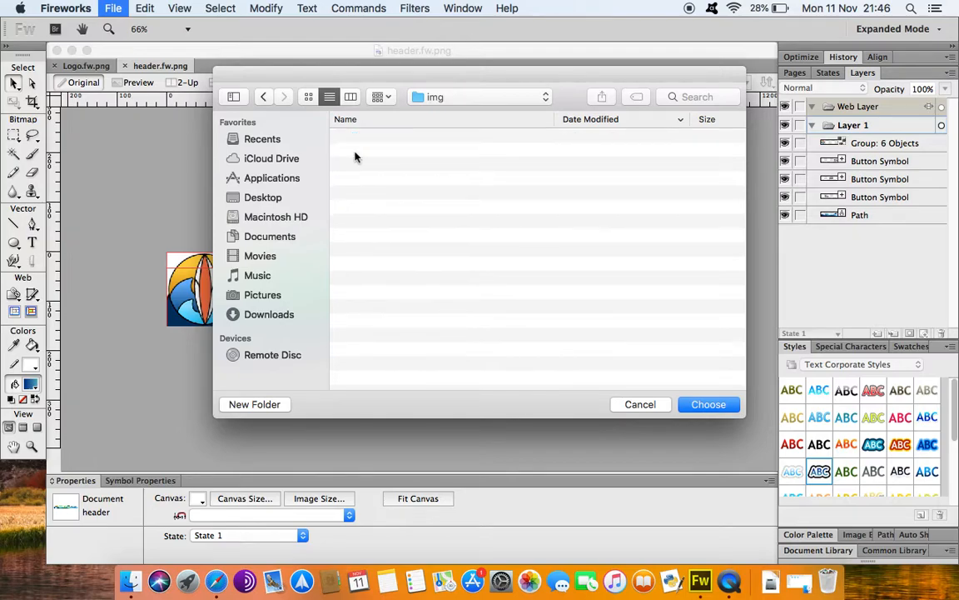
left_click(710, 404)
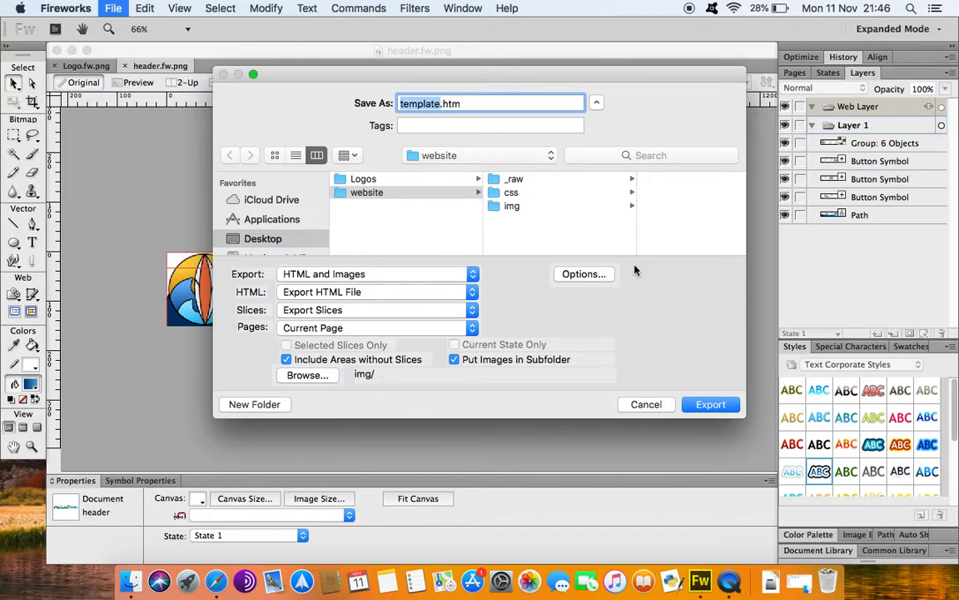
left_click(710, 405)
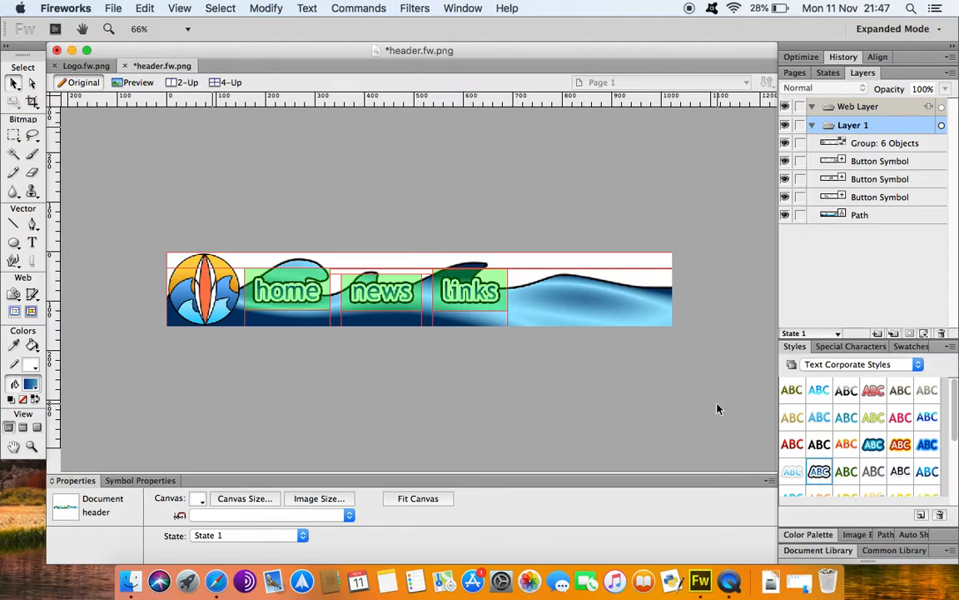
- Switch to Finder, check the website folder for template.htm and open its img folder
left_click(143, 562)
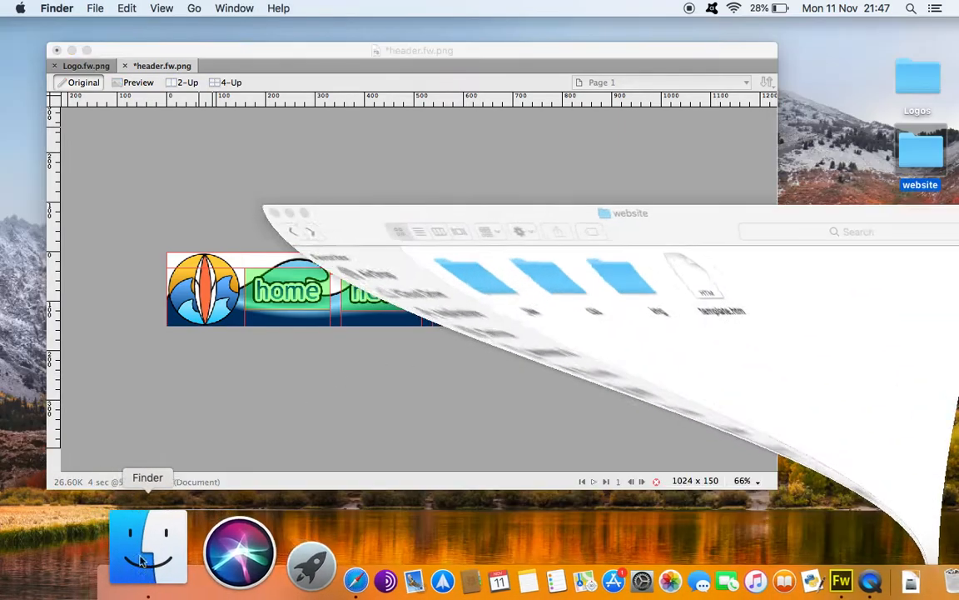
left_click(684, 218)
left_click_drag(685, 218, 578, 144)
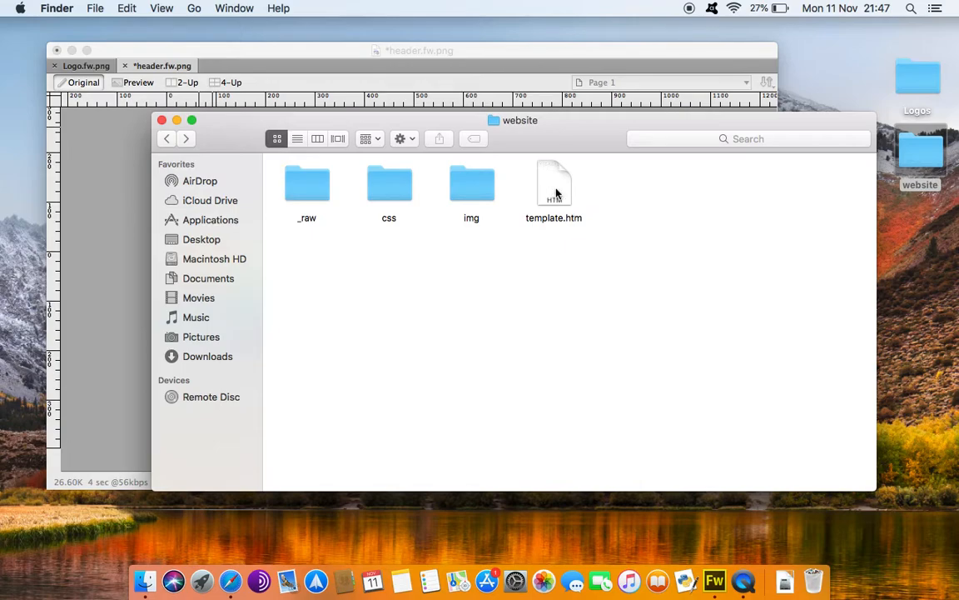
double_click(469, 190)
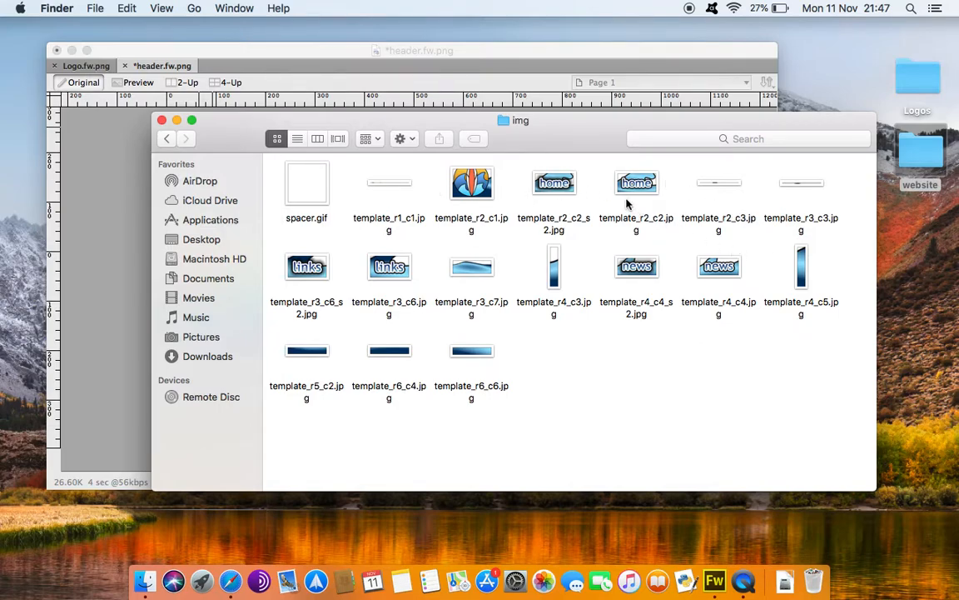
- Preview the exported logo slice template_r2_c1.jpg and the thin wave slice template_r3_c3.jpg
left_click(472, 188)
key("space")
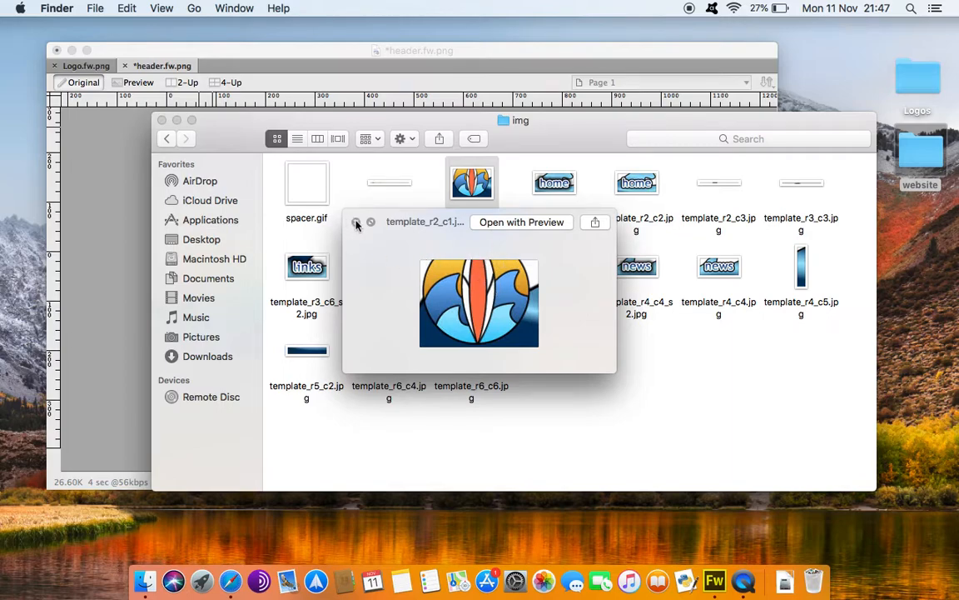
key("space")
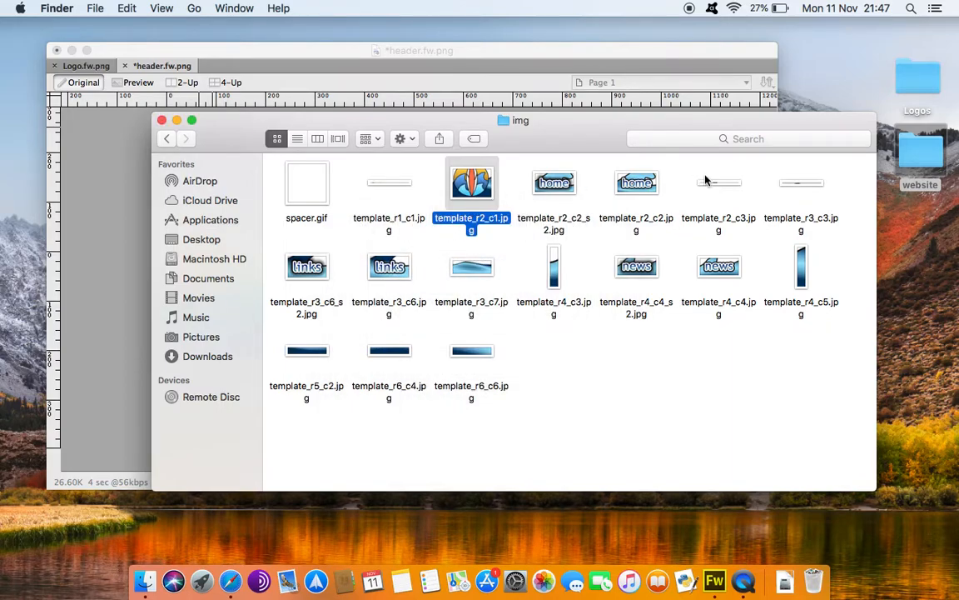
left_click(802, 189)
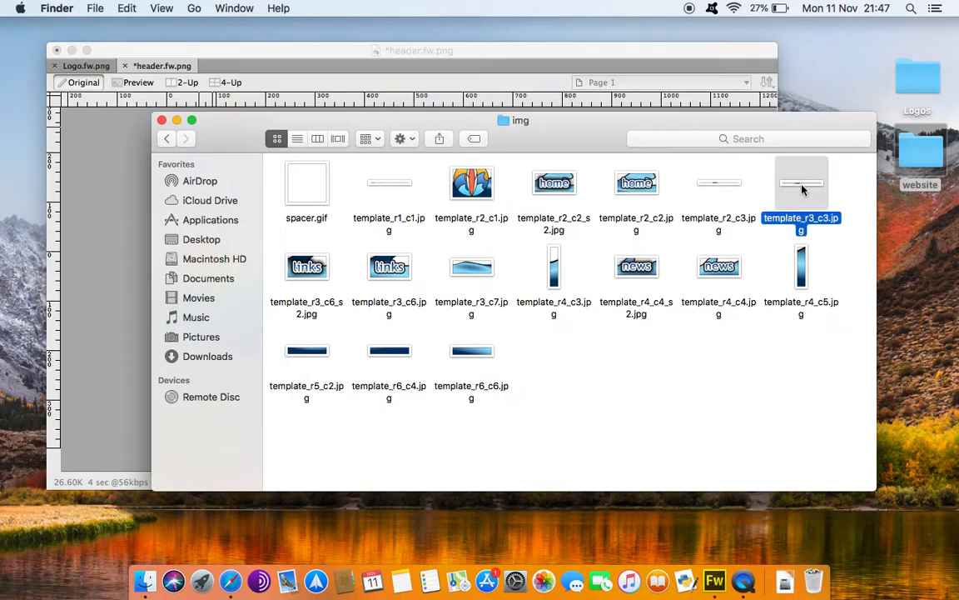
key("space")
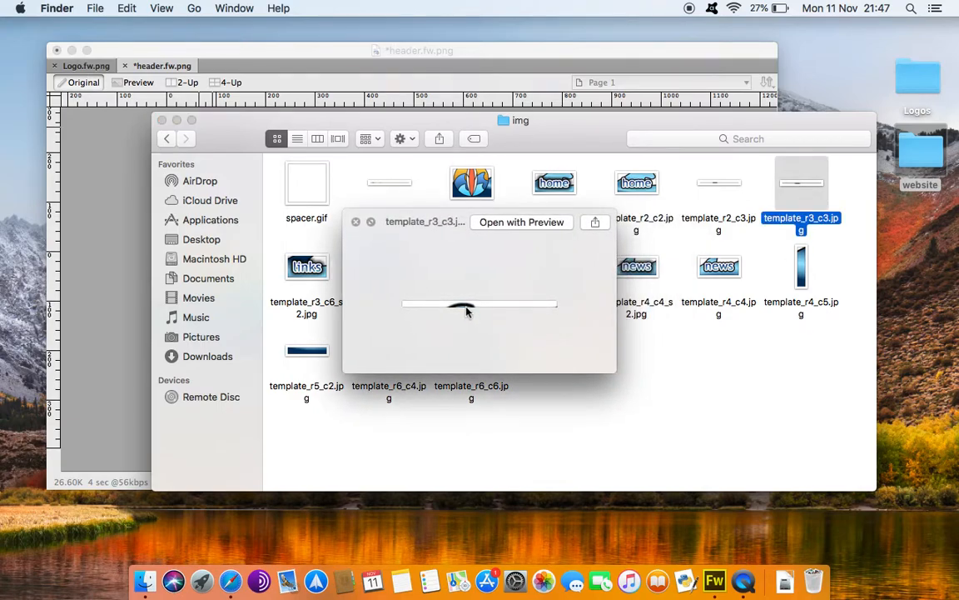
left_click(355, 222)
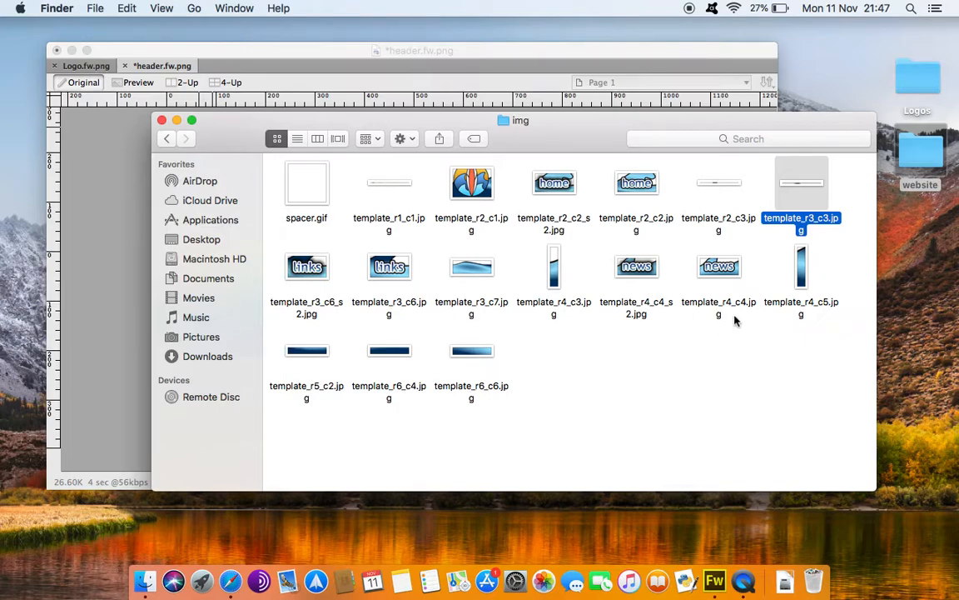
- Preview both "home" button images, template_r2_c2_s2.jpg and template_r2_c2.jpg, then minimise Finder and return to the header in Fireworks
left_click(558, 189)
key("space")
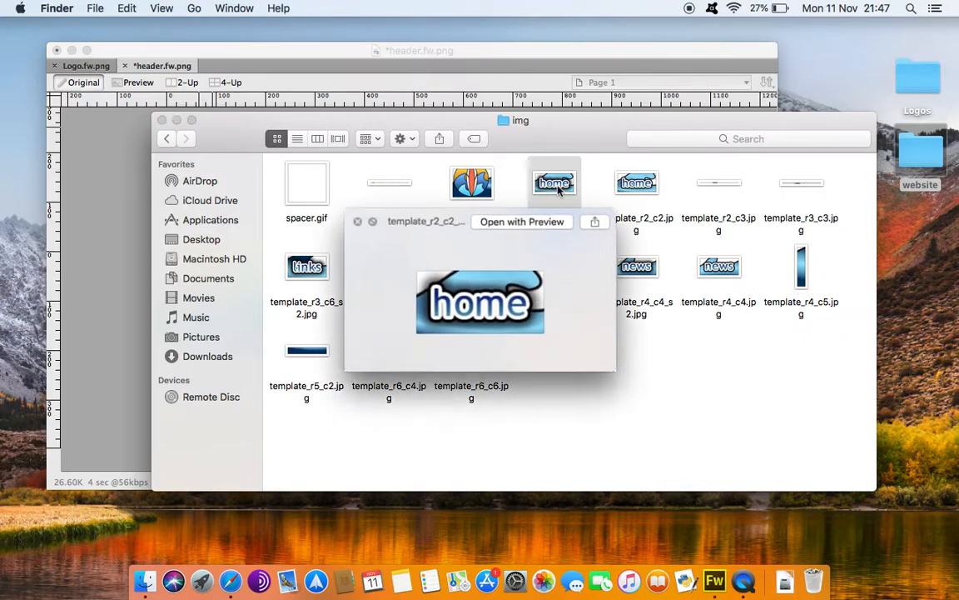
left_click(355, 222)
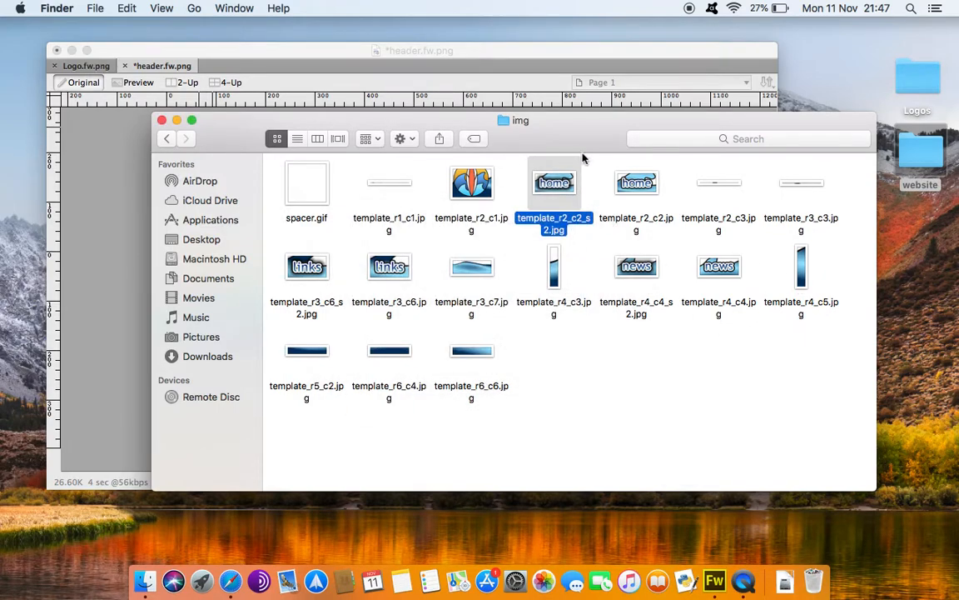
key("Right")
key("space")
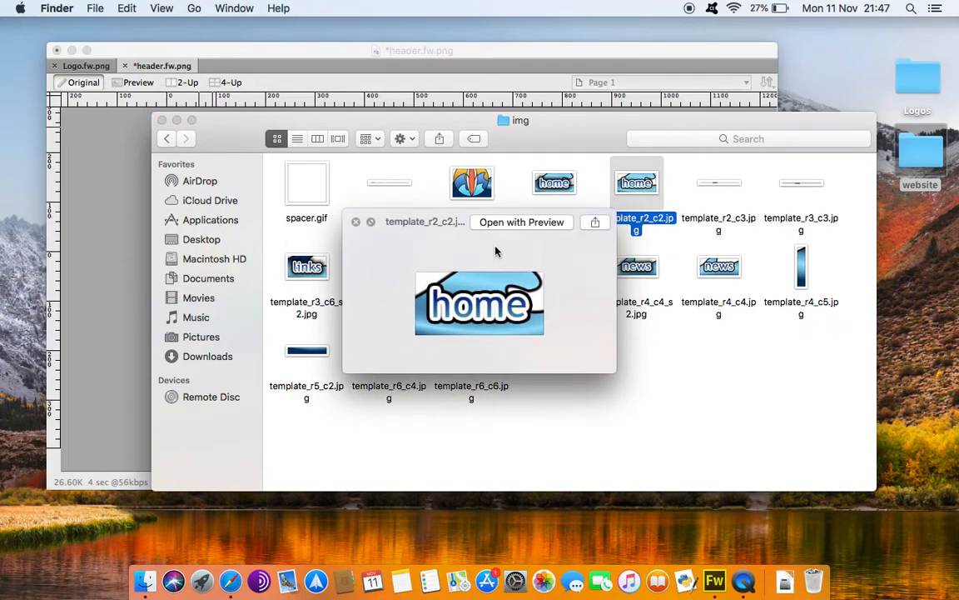
key("space")
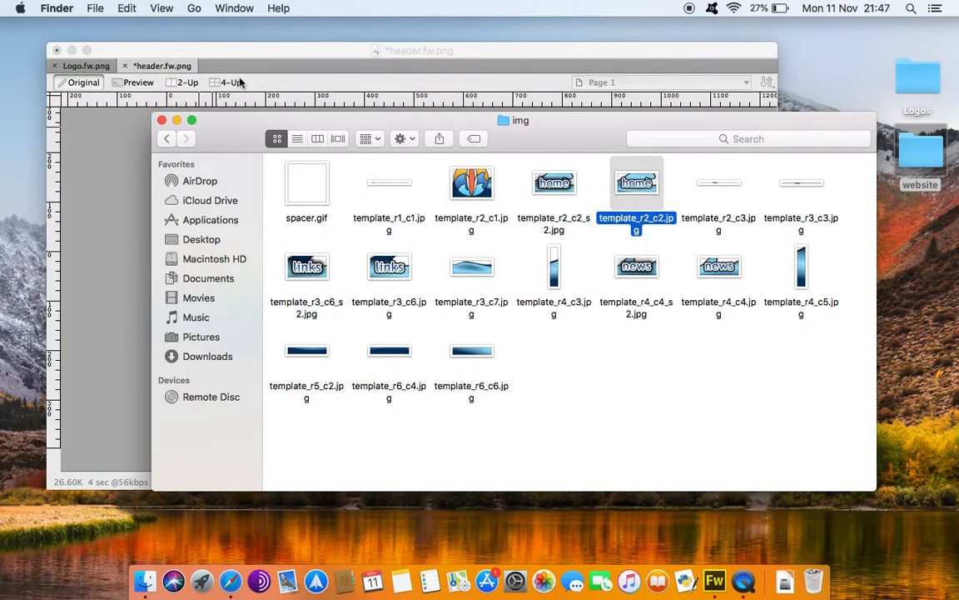
left_click(177, 121)
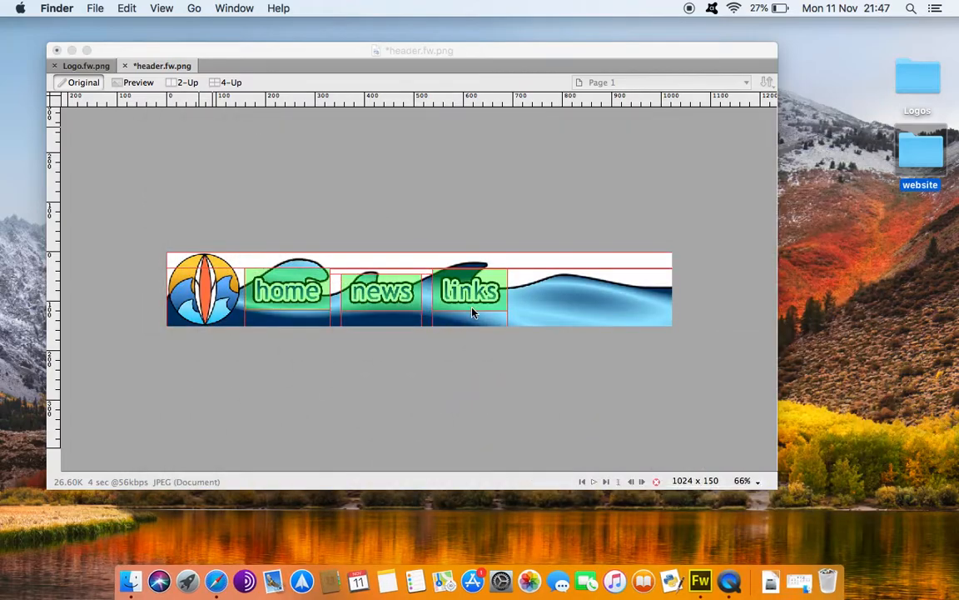
left_click(194, 200)
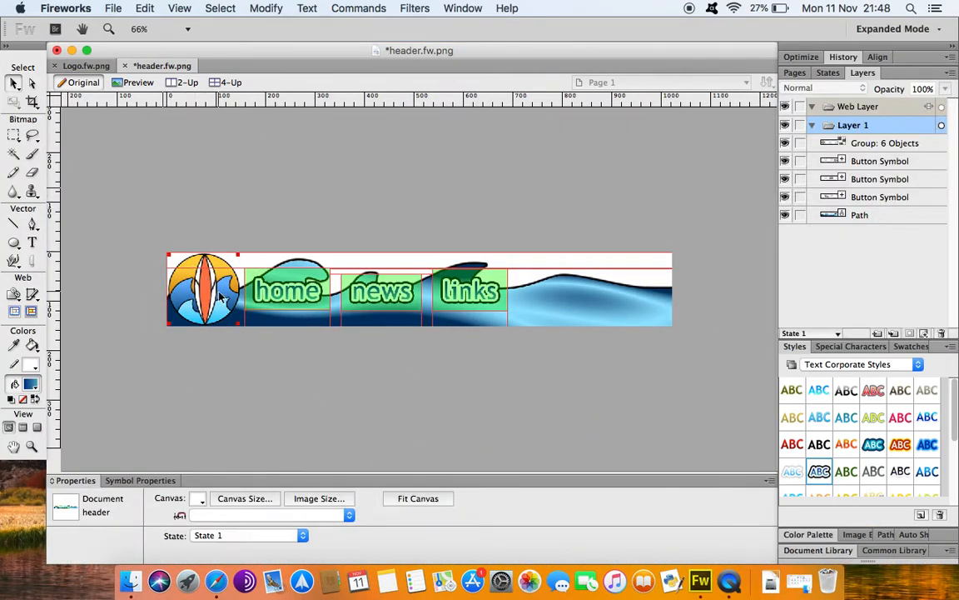
- Select the home button slice, review the export settings for template.htm, and close them without exporting
left_click(247, 290)
left_click(292, 292)
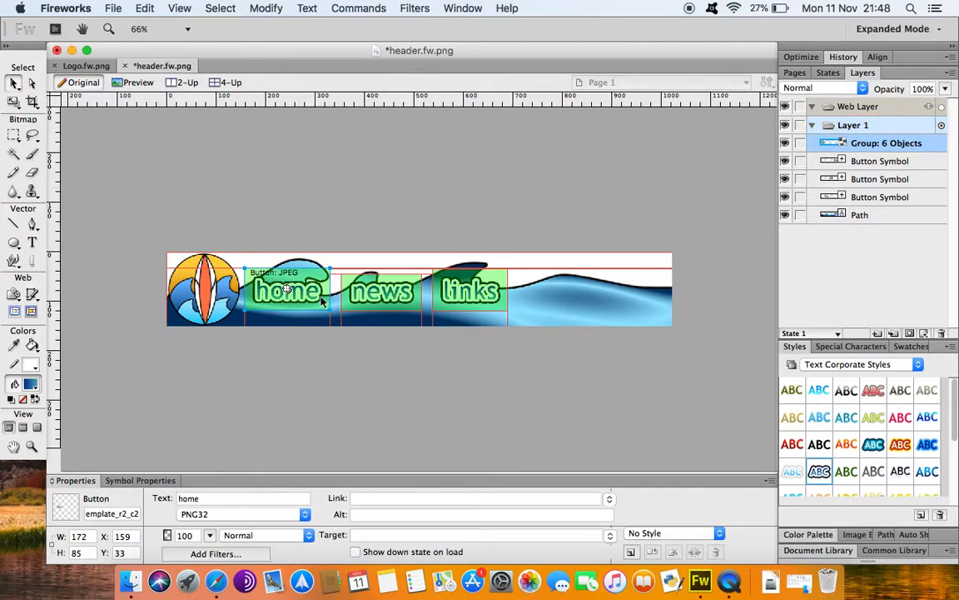
left_click(113, 7)
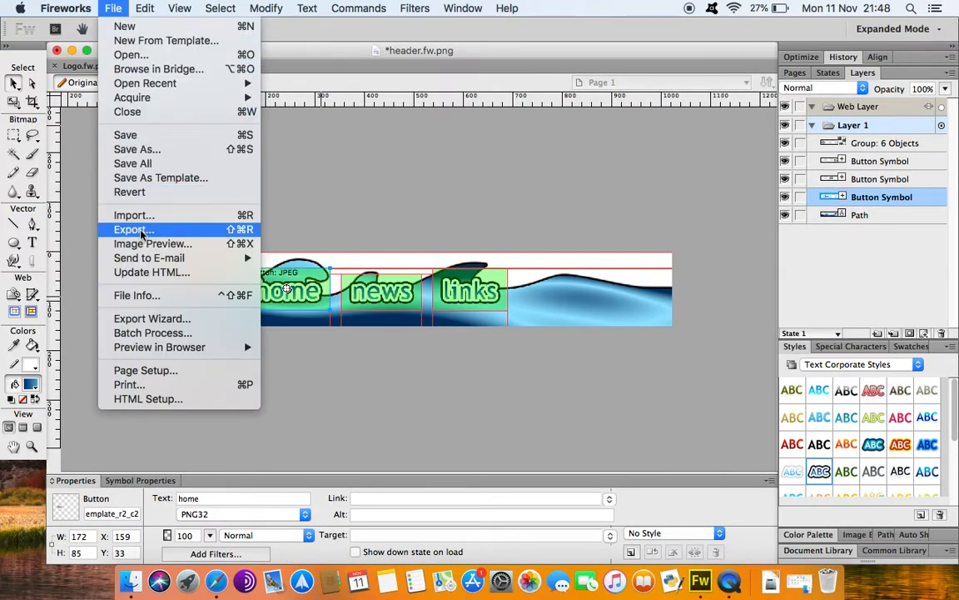
left_click(144, 234)
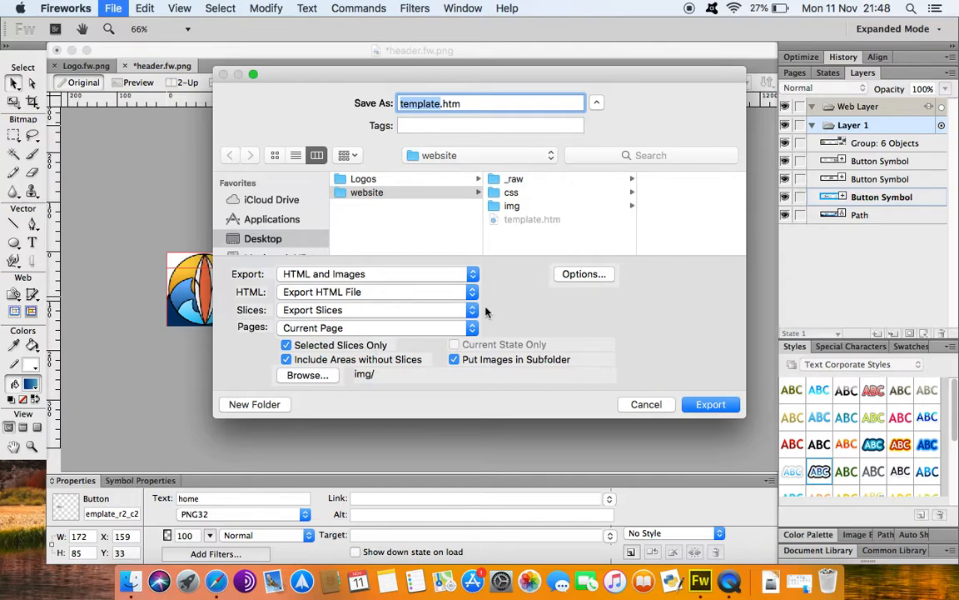
left_click(642, 404)
left_click(212, 201)
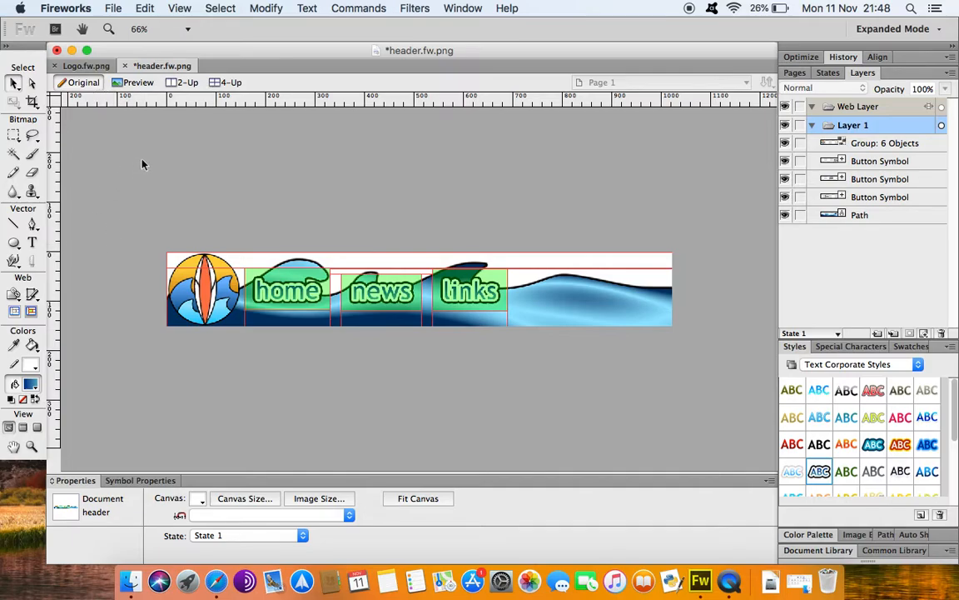
- Switch to Finder, open template.htm from the website folder in Google Chrome, and dismiss the default-browser notice
left_click(132, 576)
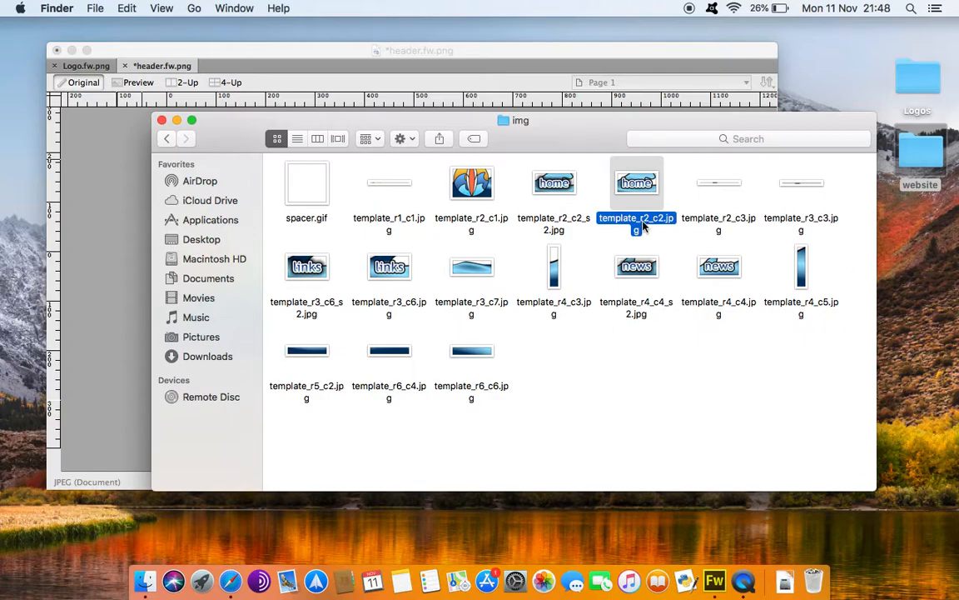
left_click(165, 139)
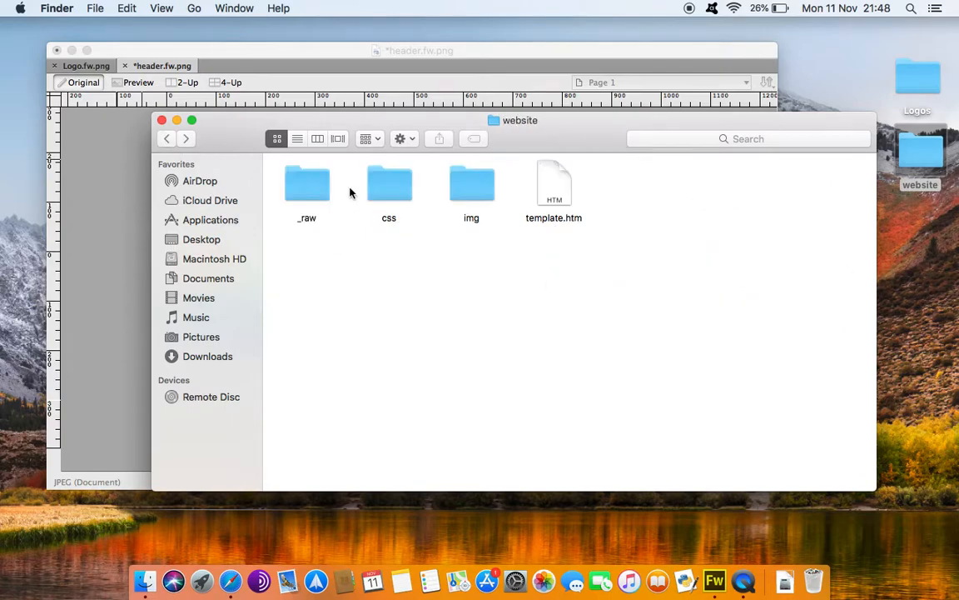
right_click(558, 187)
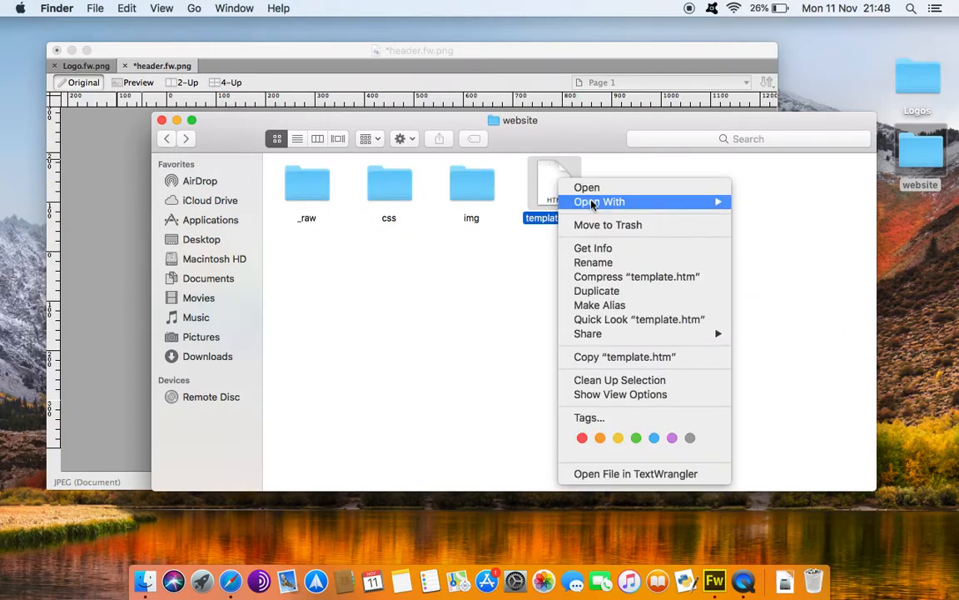
mouse_move(562, 203)
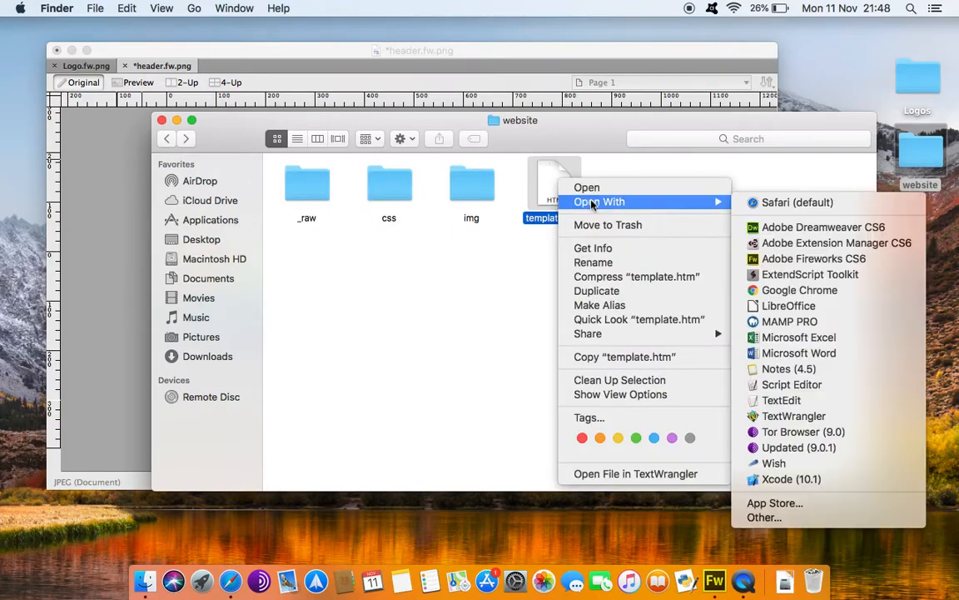
left_click(797, 289)
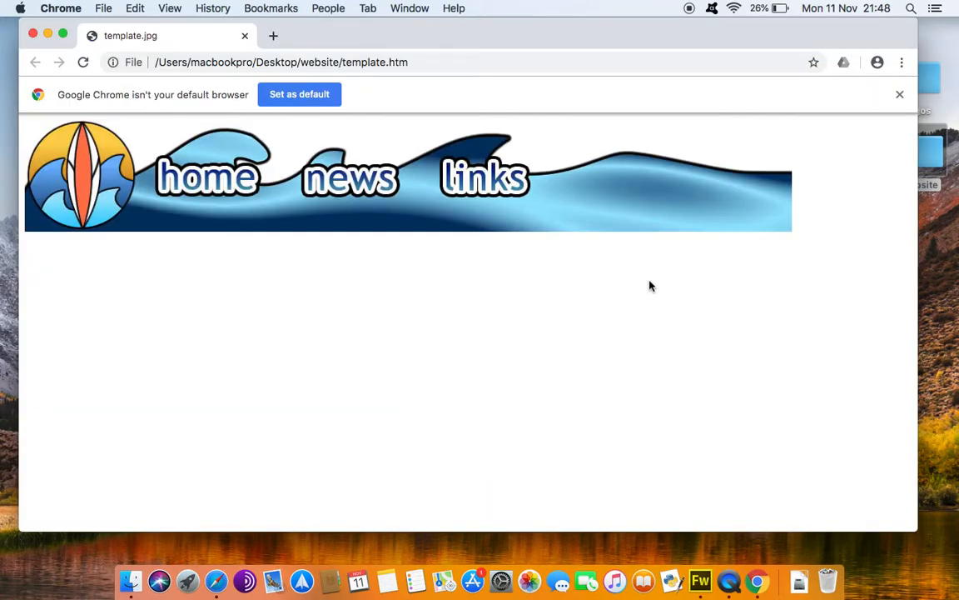
left_click(899, 94)
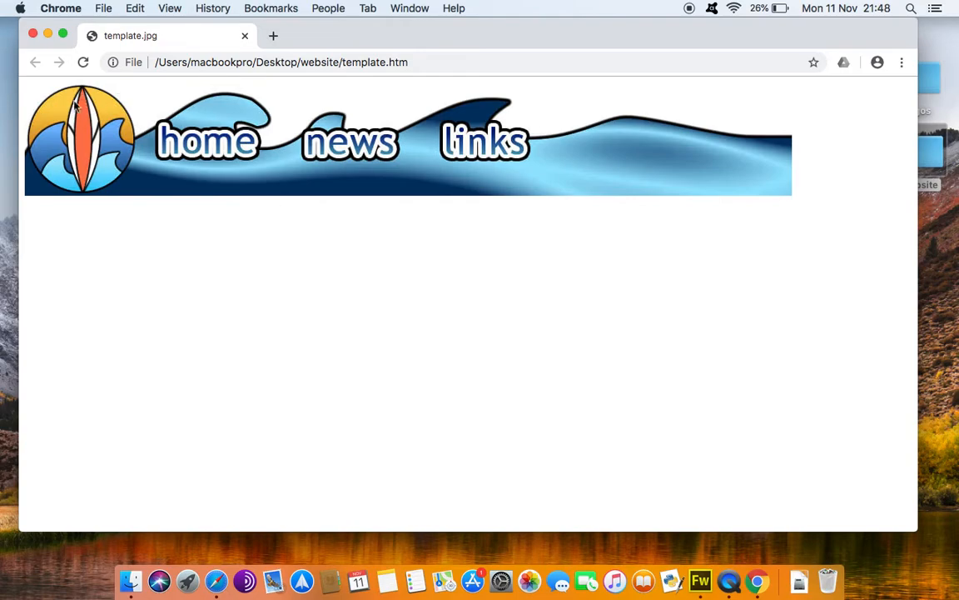
- Move the browser window aside, view the slice images in the website's img folder, and return to the header page in Chrome
left_click_drag(297, 30, 437, 285)
double_click(471, 187)
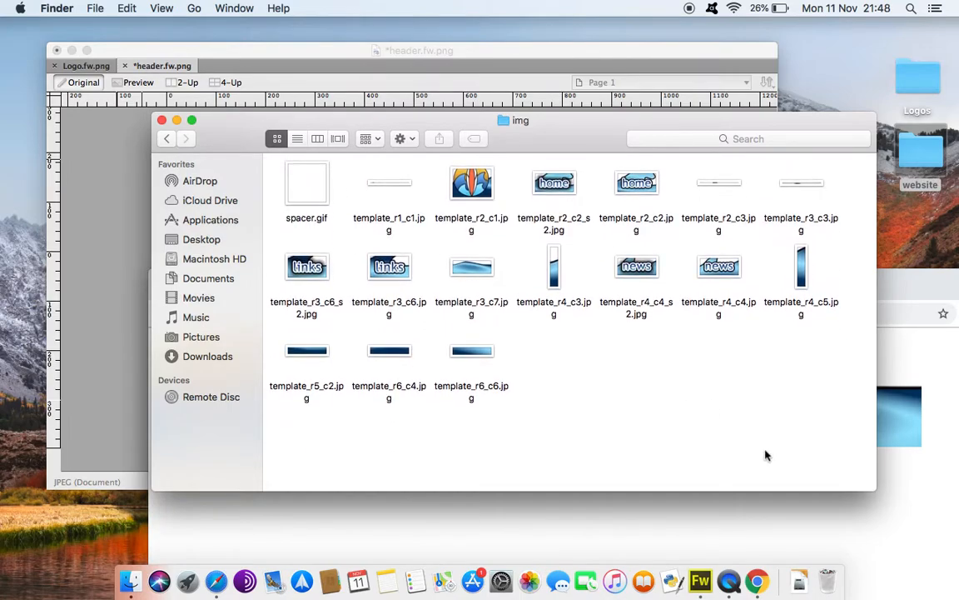
left_click(882, 539)
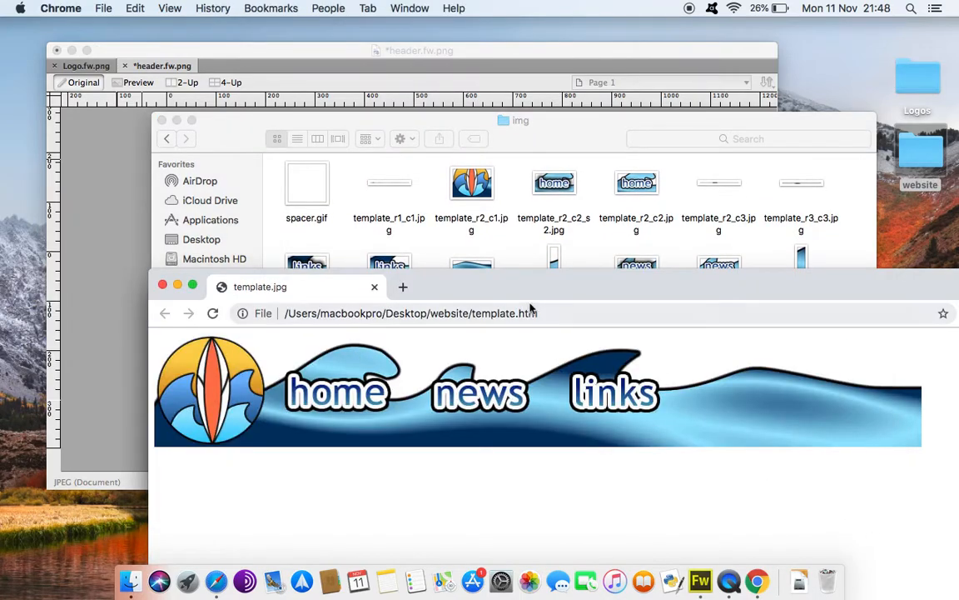
- Bring the whole header page into view, check the news button's rollover, and make the browser window full screen
left_click_drag(525, 286, 431, 81)
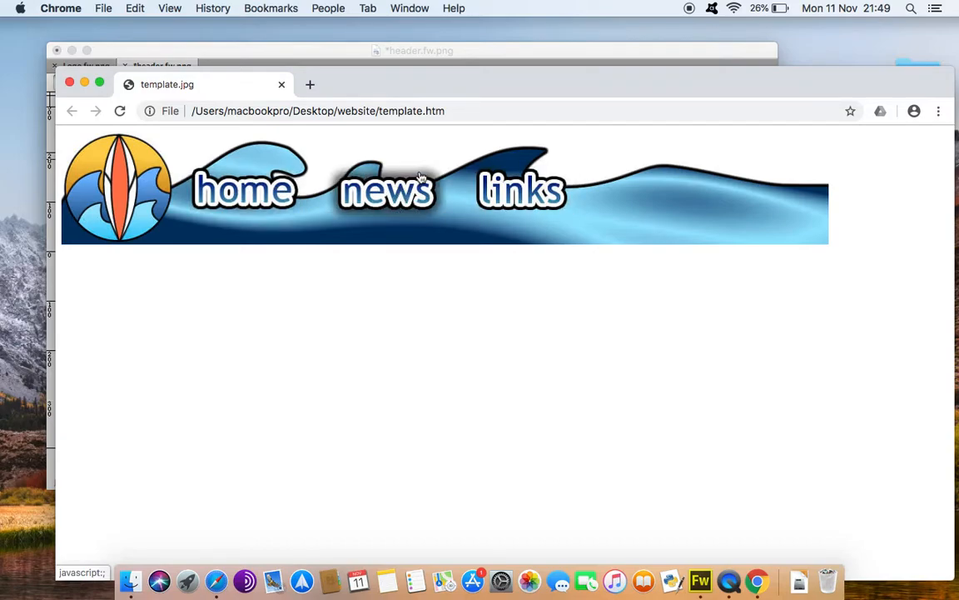
left_click_drag(717, 87, 688, 57)
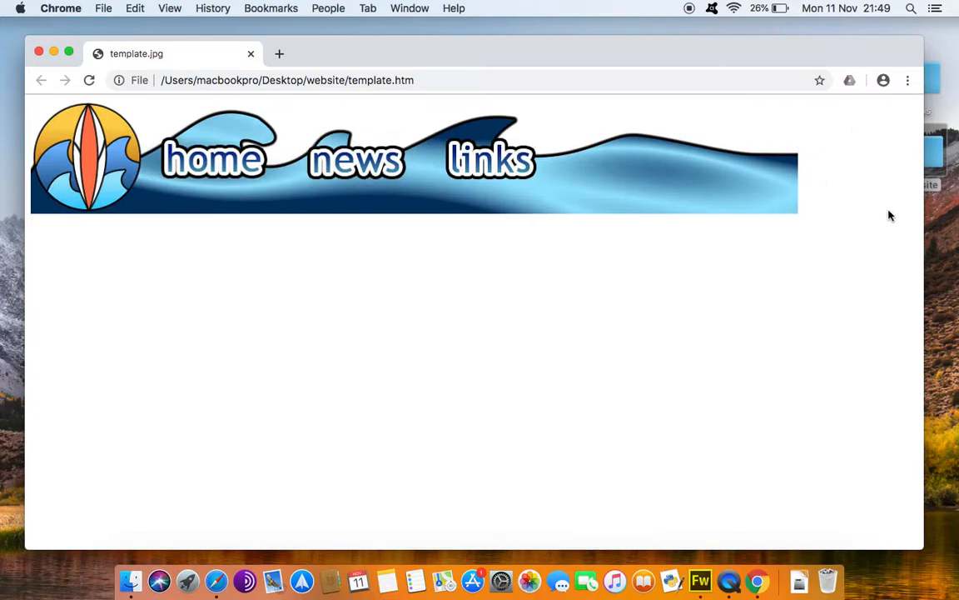
left_click(68, 51)
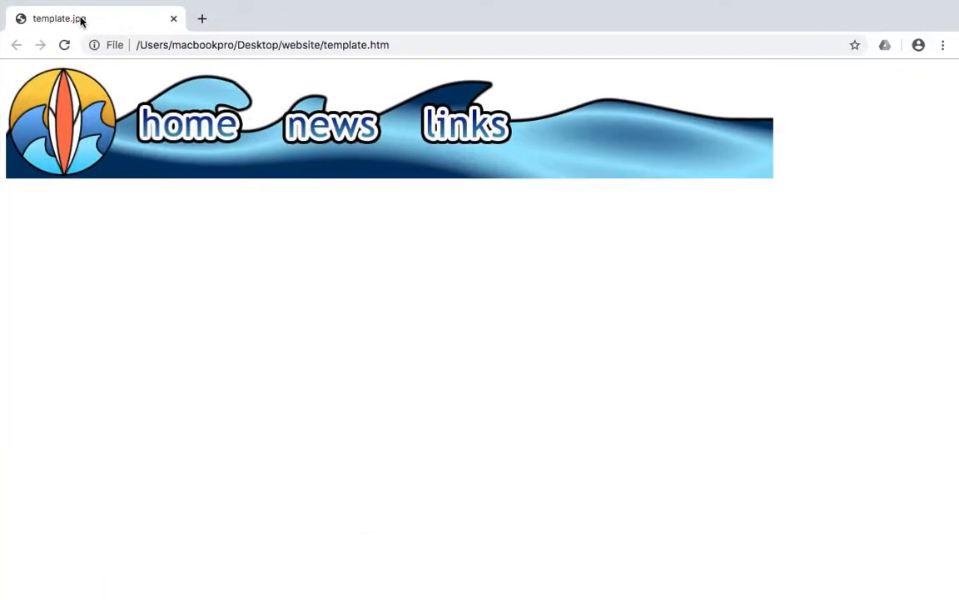